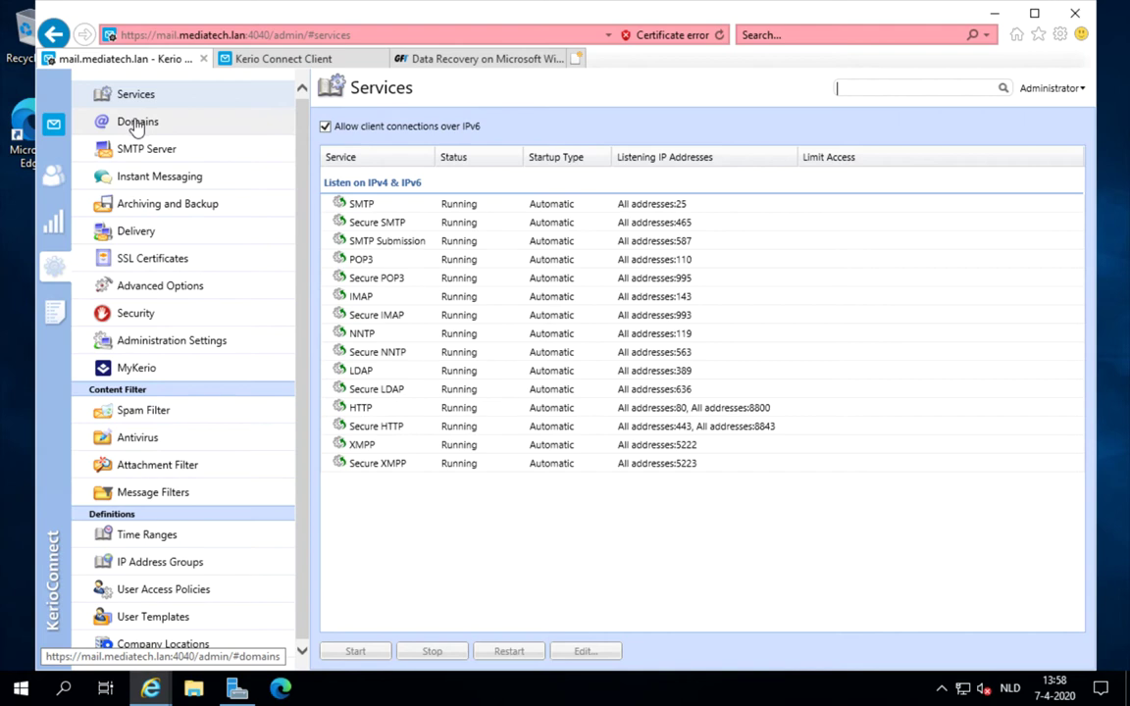
- Open the Archiving and Backup settings' Backup tab and select the Sunday full and Thursday differential entries
{"action": "left_click", "coordinate": [147, 207]}
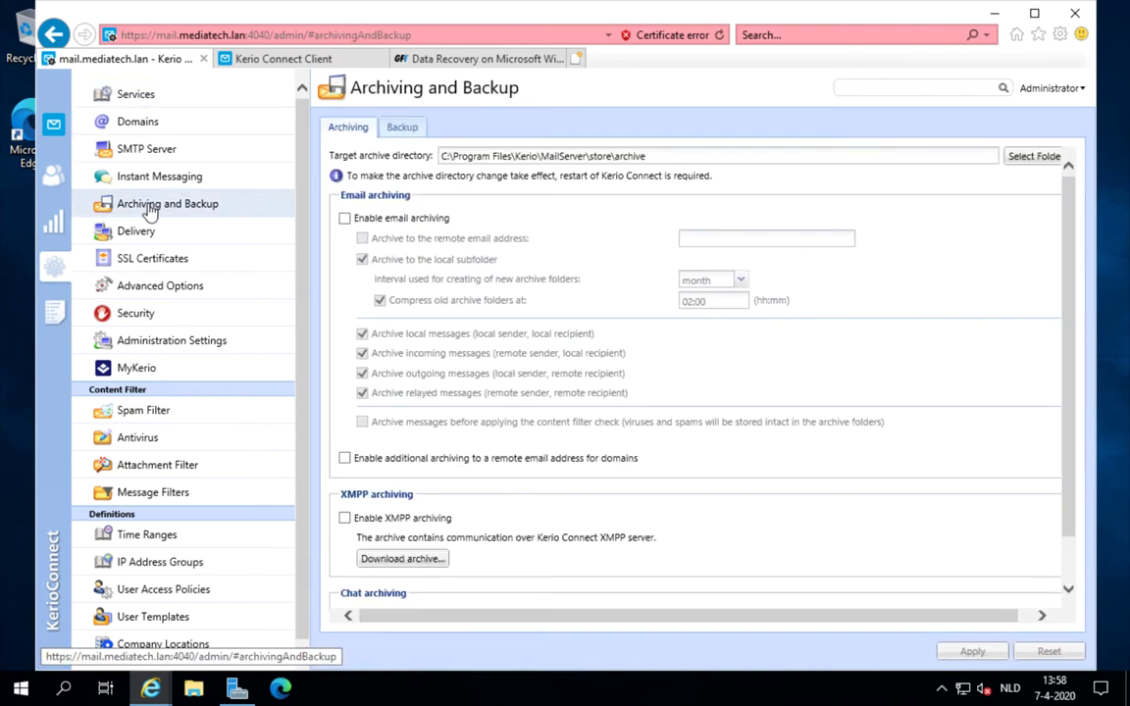
{"action": "left_click", "coordinate": [402, 128]}
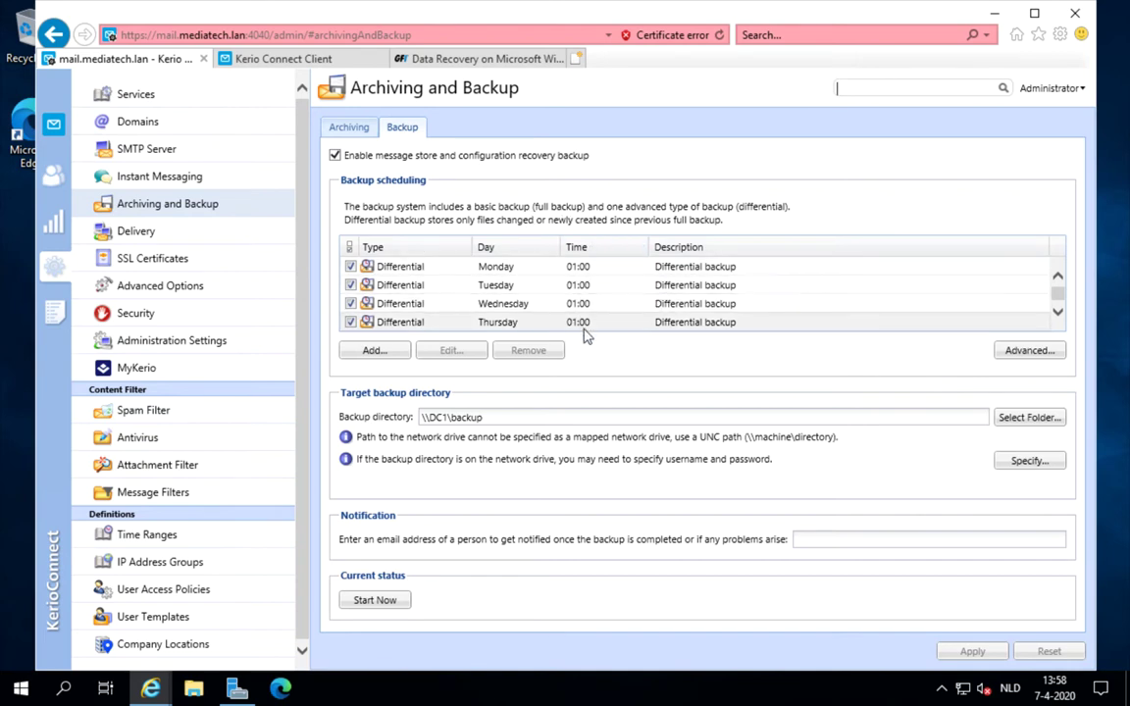
{"action": "left_click", "coordinate": [1057, 313]}
{"action": "left_click", "coordinate": [1057, 314]}
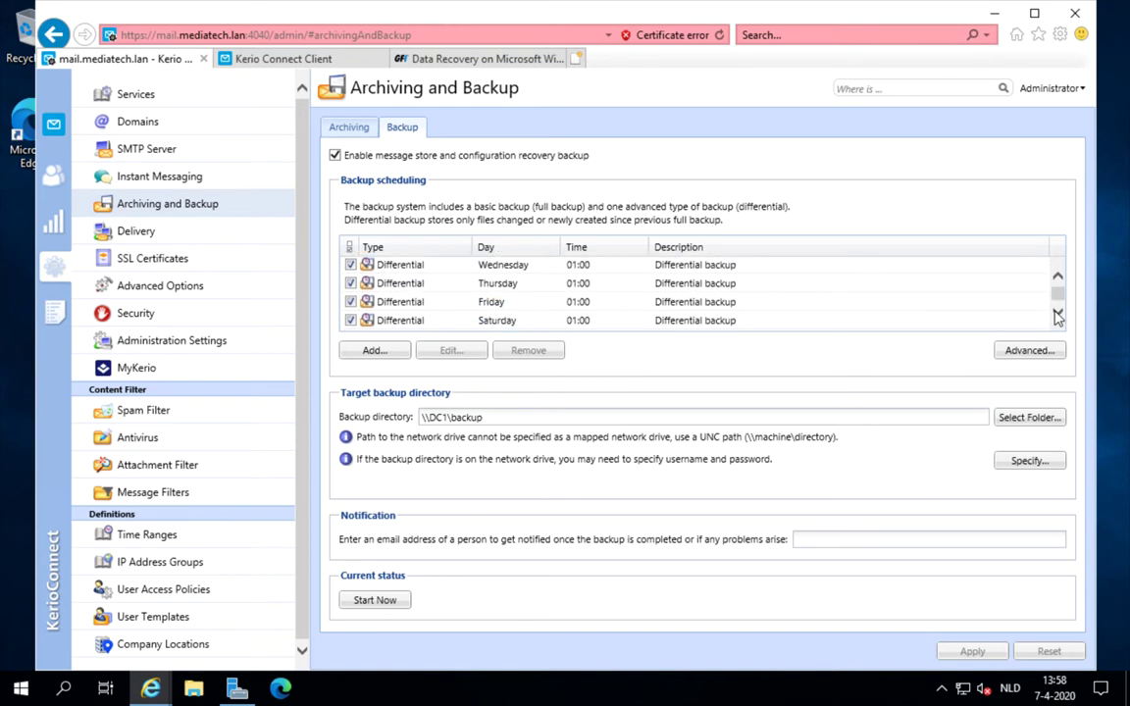
{"action": "left_click", "coordinate": [1057, 314]}
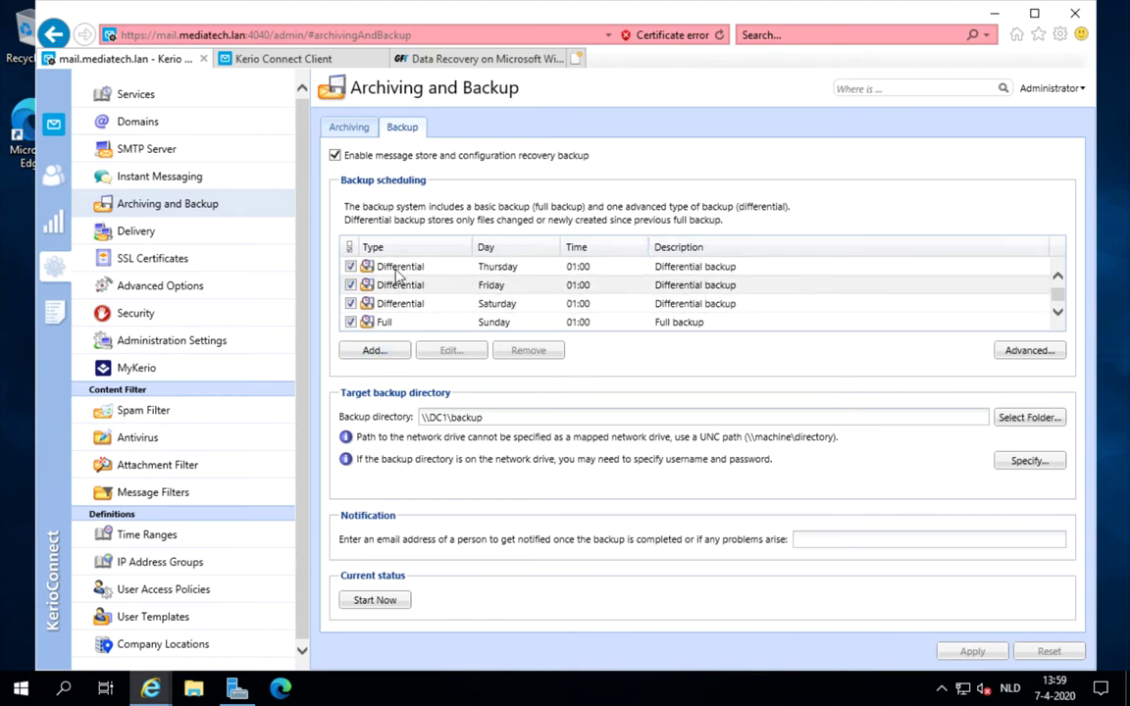
{"action": "left_click", "coordinate": [422, 323]}
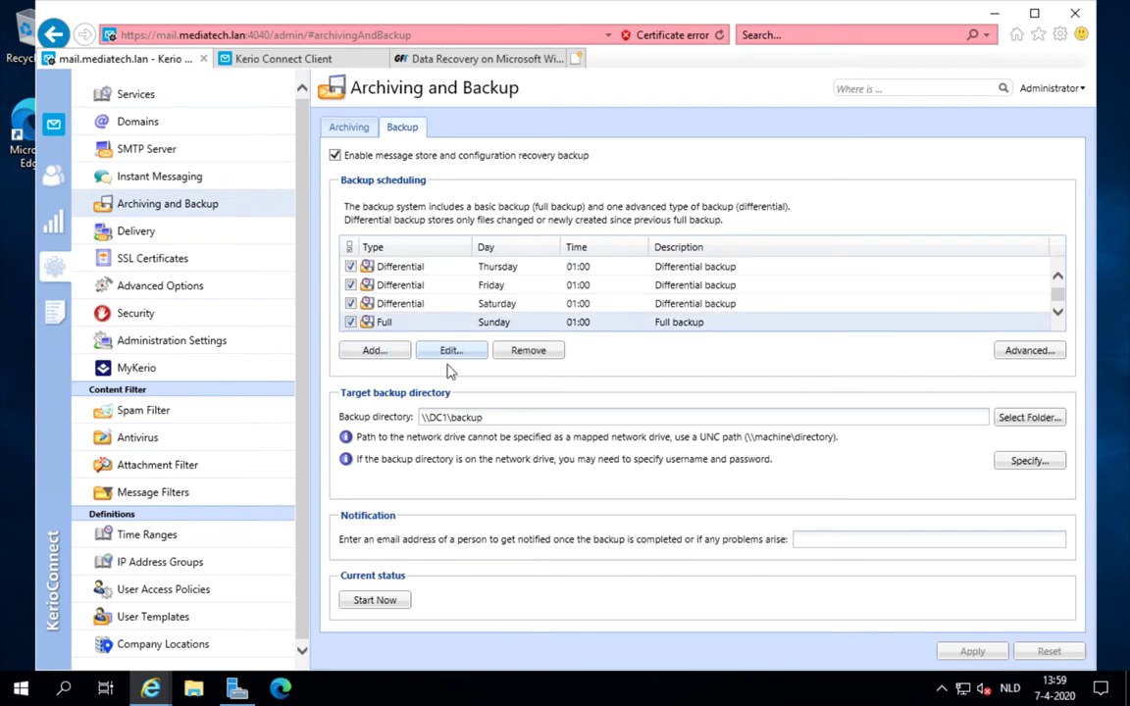
{"action": "left_click", "coordinate": [420, 265]}
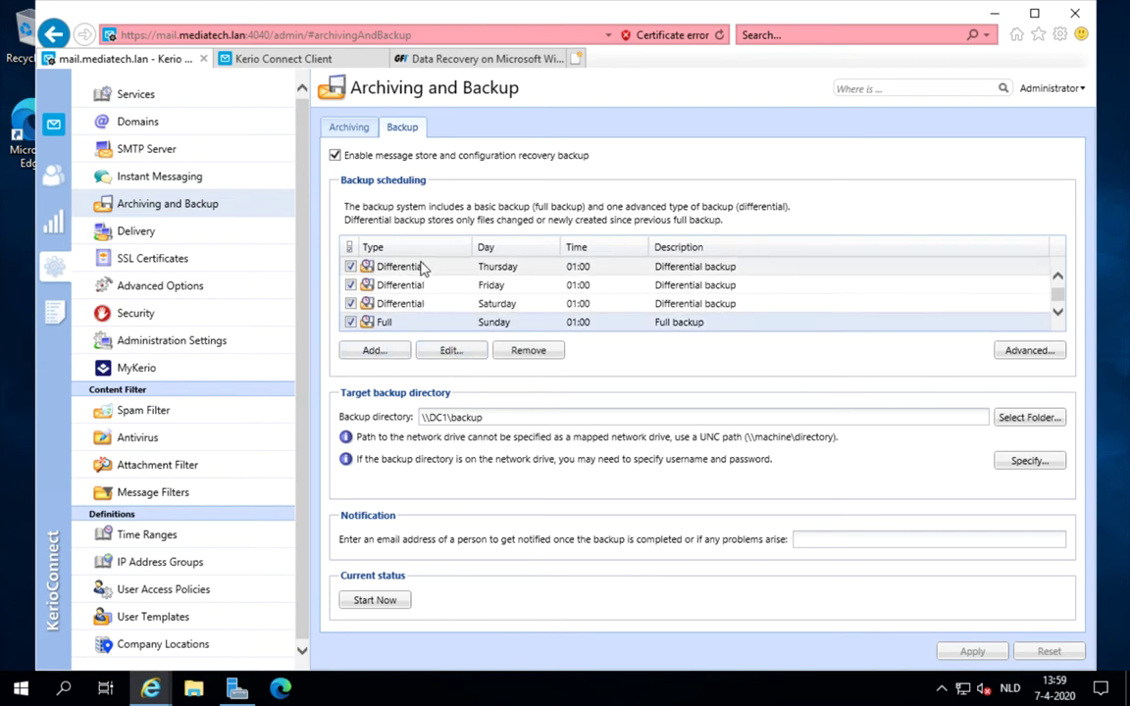
{"action": "left_click", "coordinate": [467, 355]}
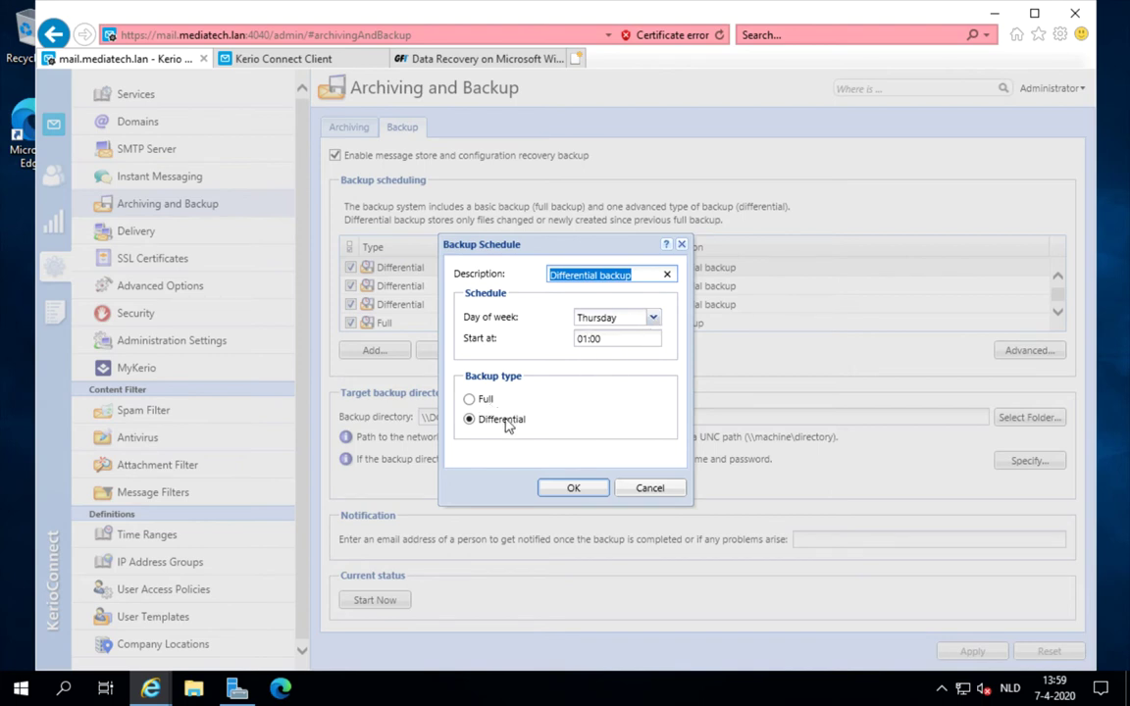
{"action": "left_click", "coordinate": [648, 488]}
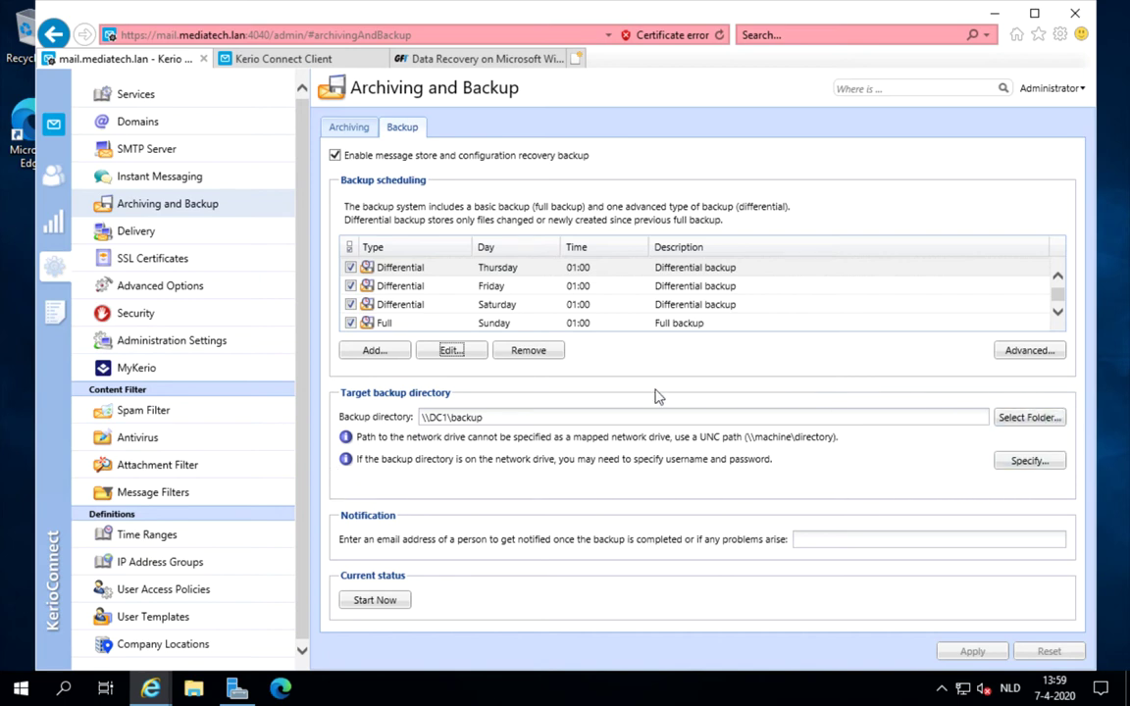
- Check the \\DC1\backup directory and its network credentials, then start a backup immediately
{"action": "left_click", "coordinate": [495, 417]}
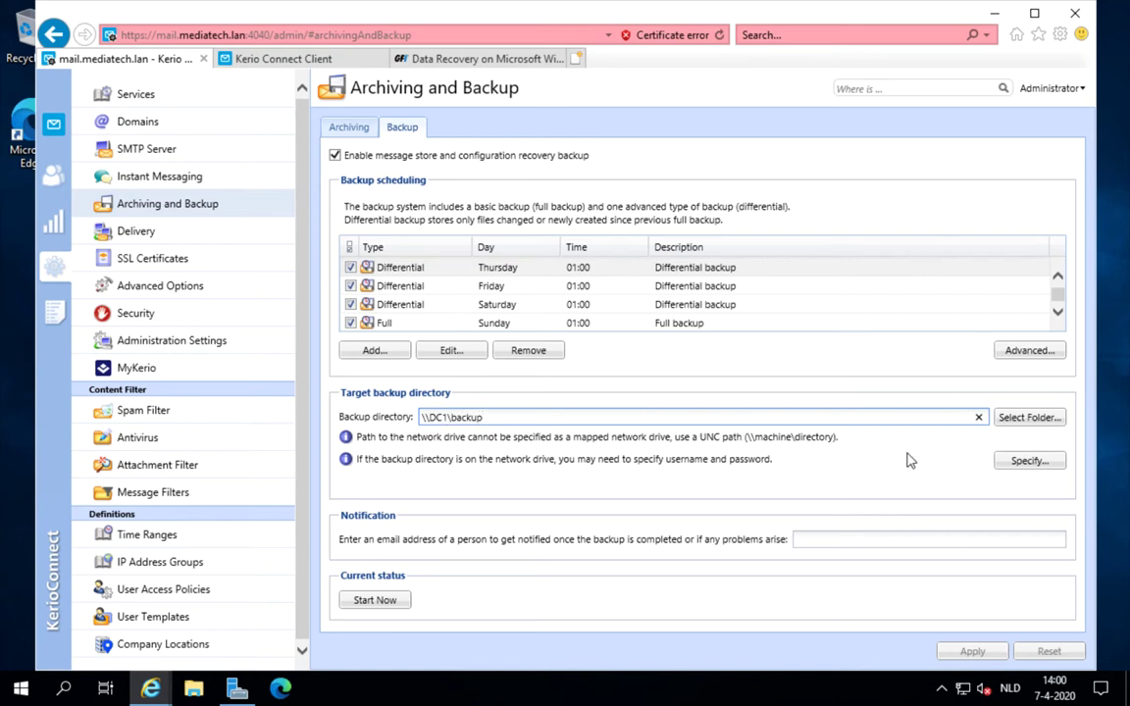
{"action": "left_click", "coordinate": [1028, 461]}
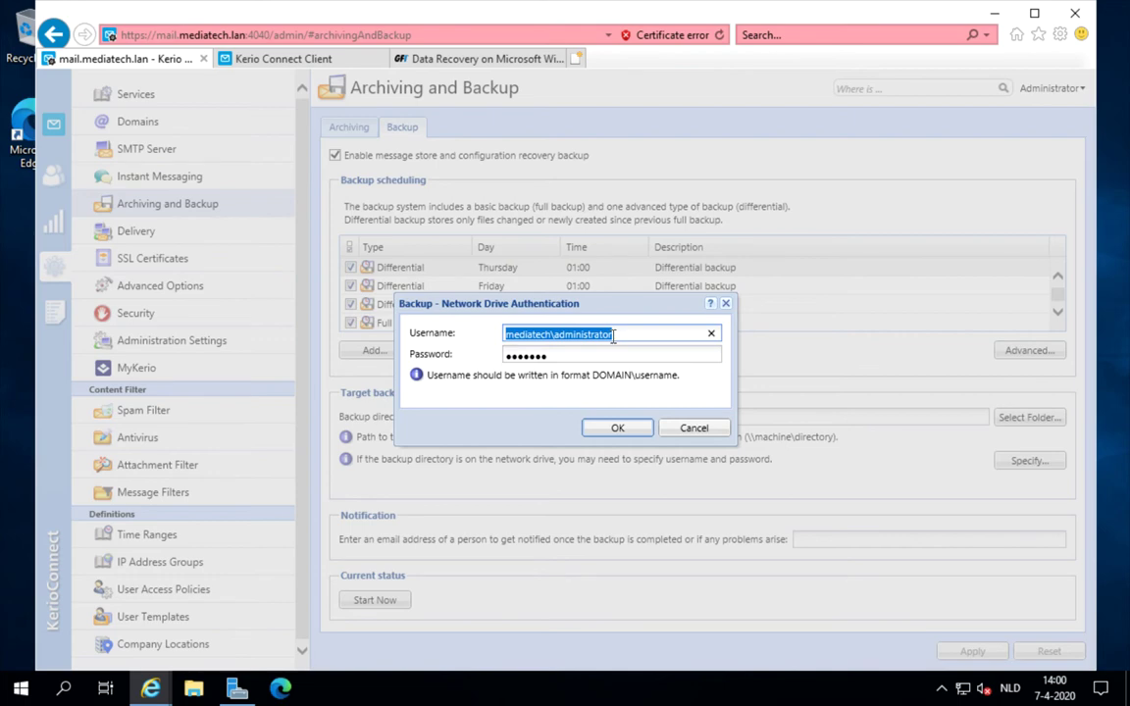
{"action": "left_click", "coordinate": [688, 428]}
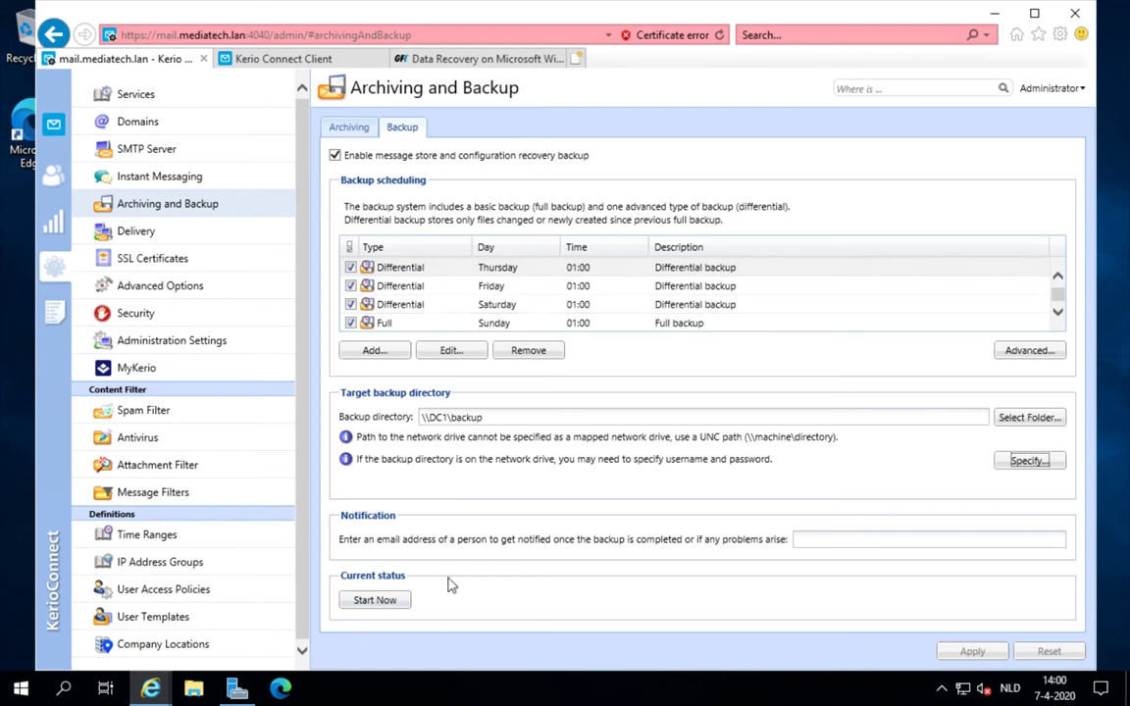
{"action": "left_click", "coordinate": [376, 600]}
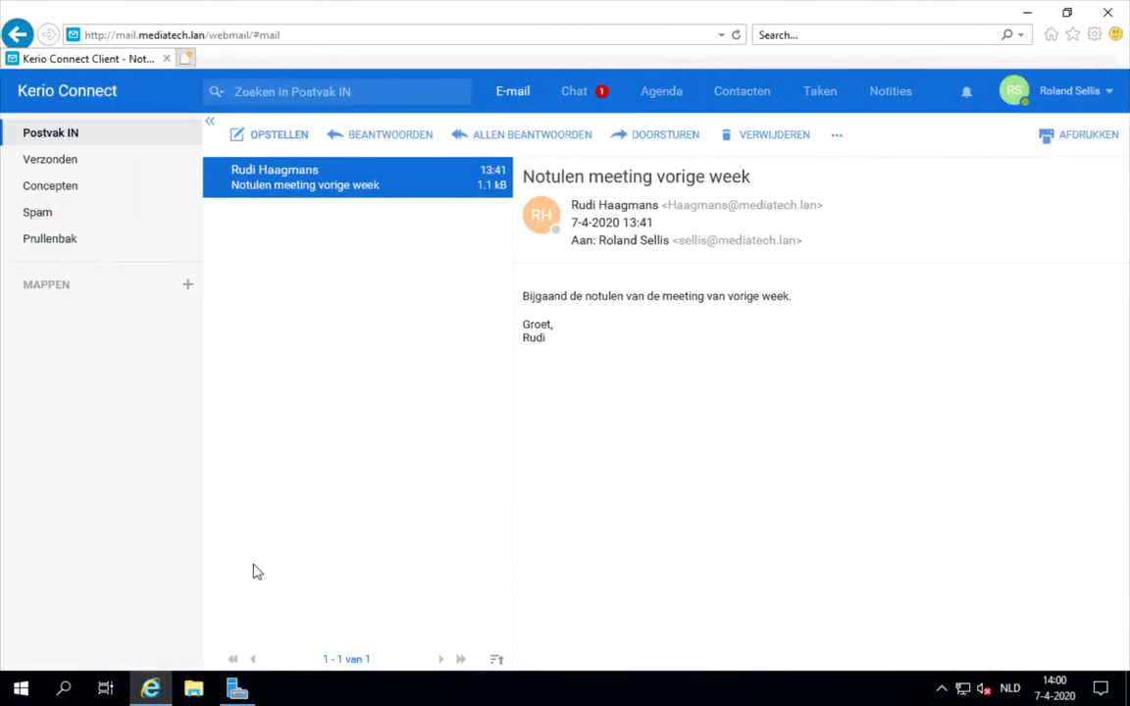
- Browse to C:\Backup and select the newest archive, C20200407T120042Z.zip
{"action": "left_click", "coordinate": [193, 690]}
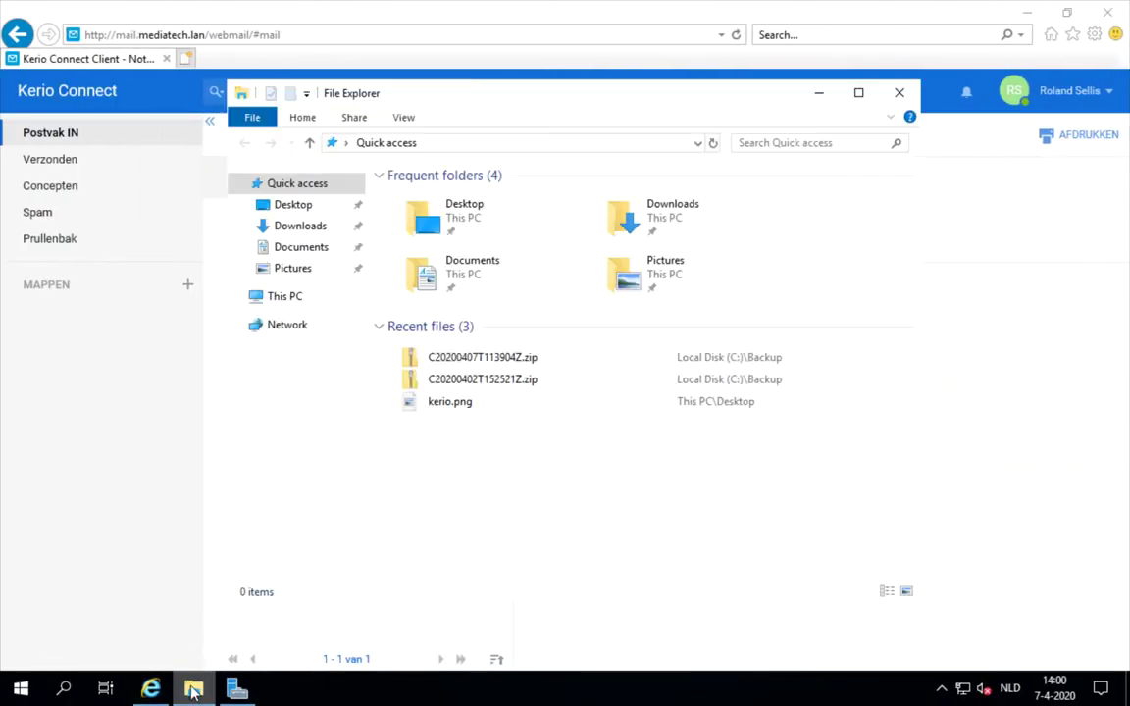
{"action": "left_click", "coordinate": [297, 307]}
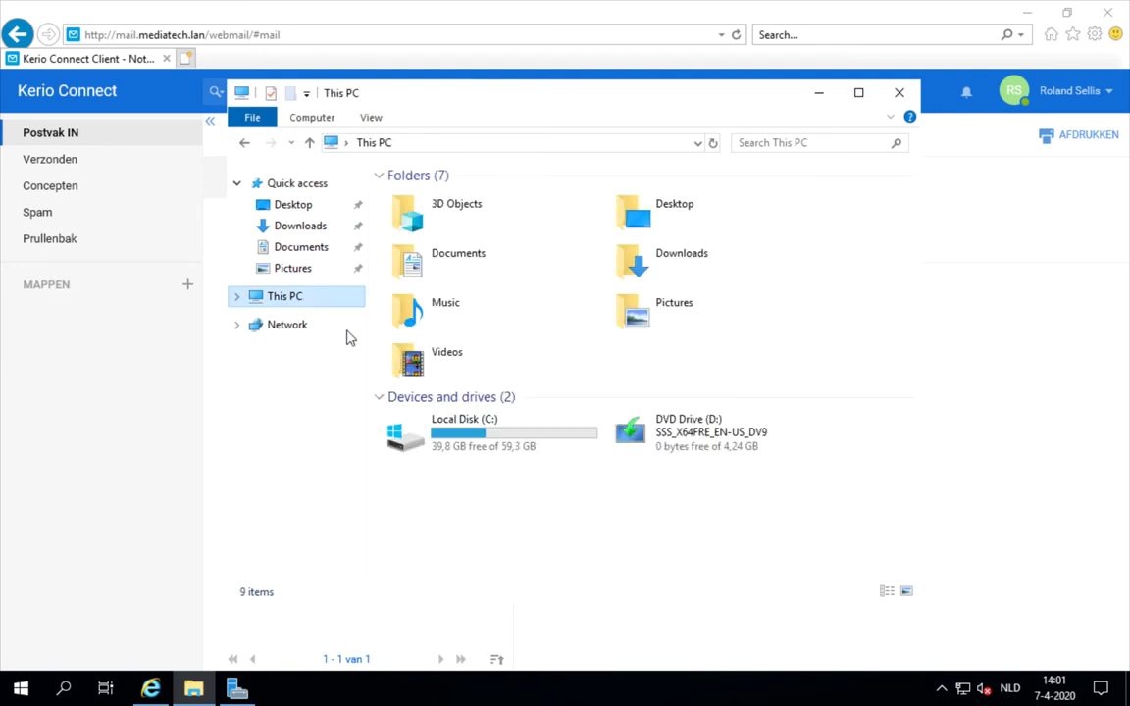
{"action": "double_click", "coordinate": [431, 397]}
{"action": "left_click", "coordinate": [436, 198]}
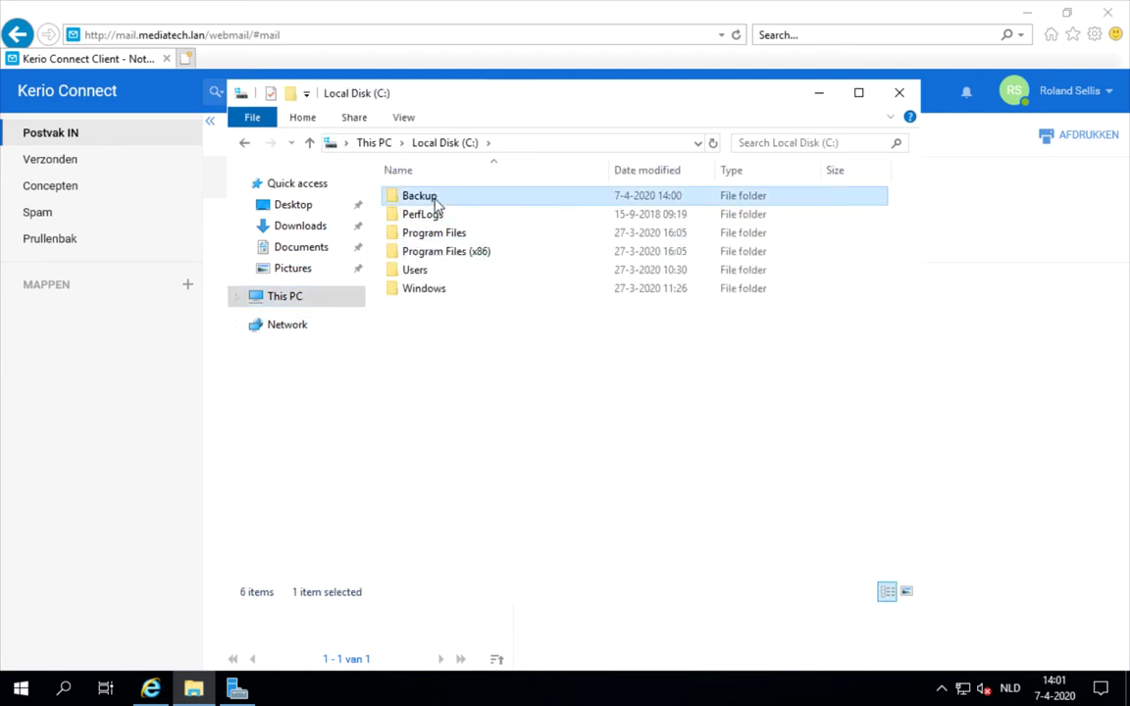
{"action": "double_click", "coordinate": [435, 198]}
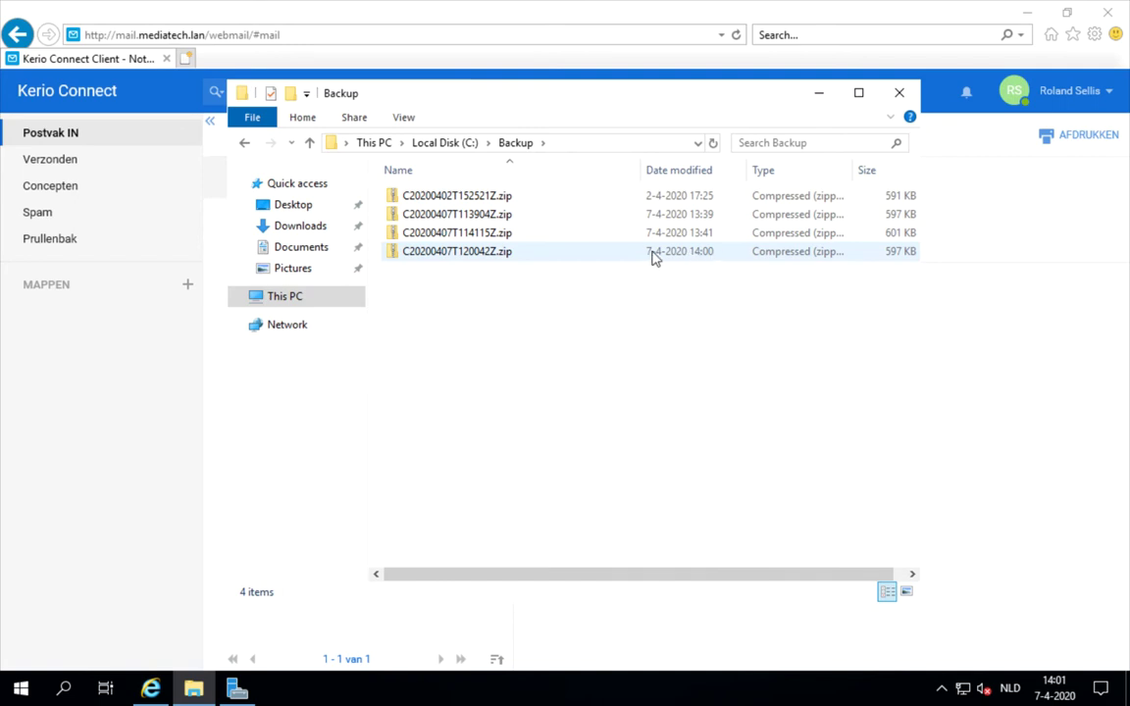
{"action": "left_click", "coordinate": [483, 254]}
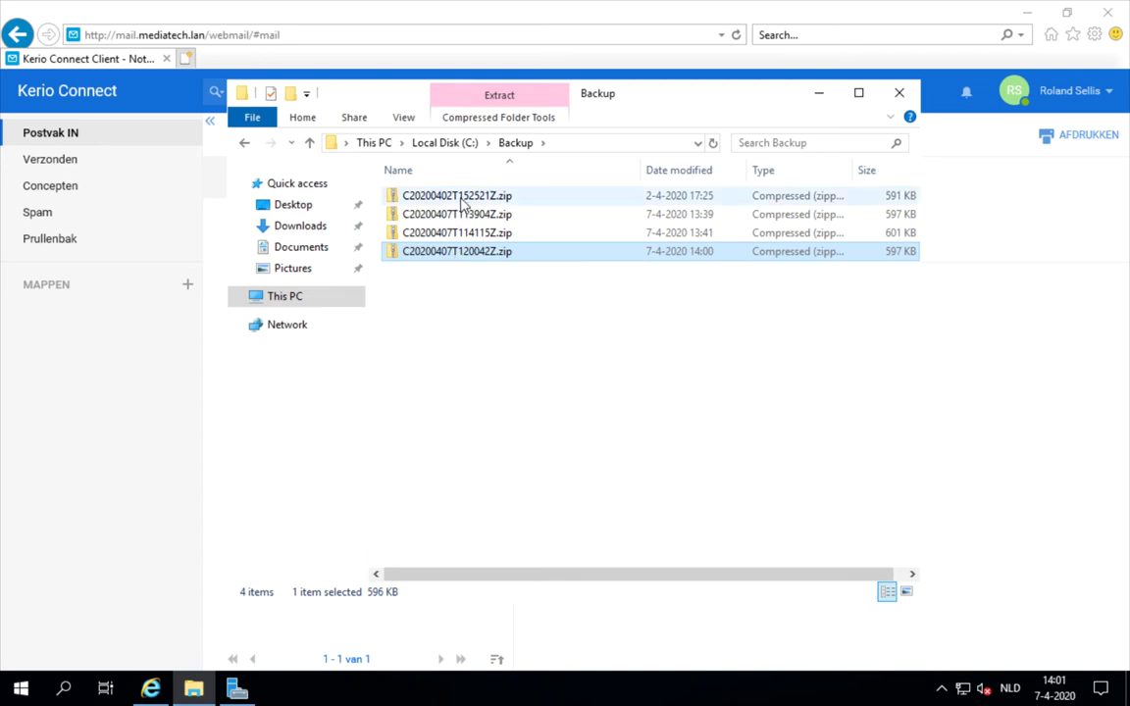
{"action": "left_click", "coordinate": [460, 199]}
{"action": "double_click", "coordinate": [463, 200]}
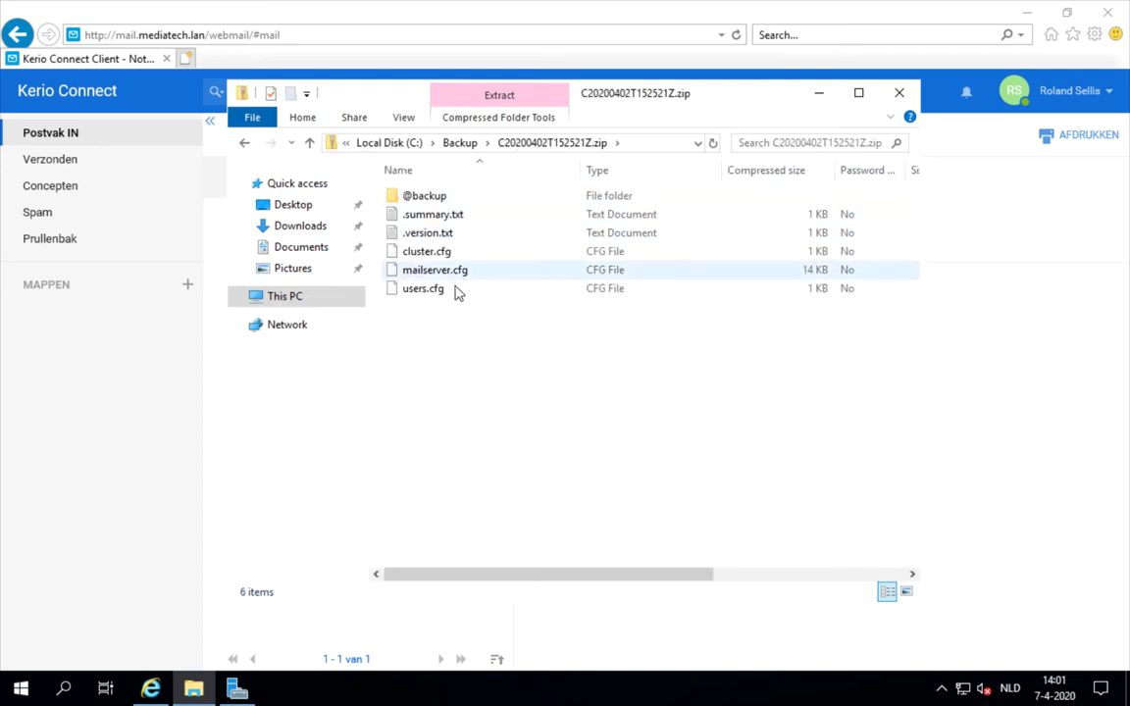
{"action": "double_click", "coordinate": [446, 199]}
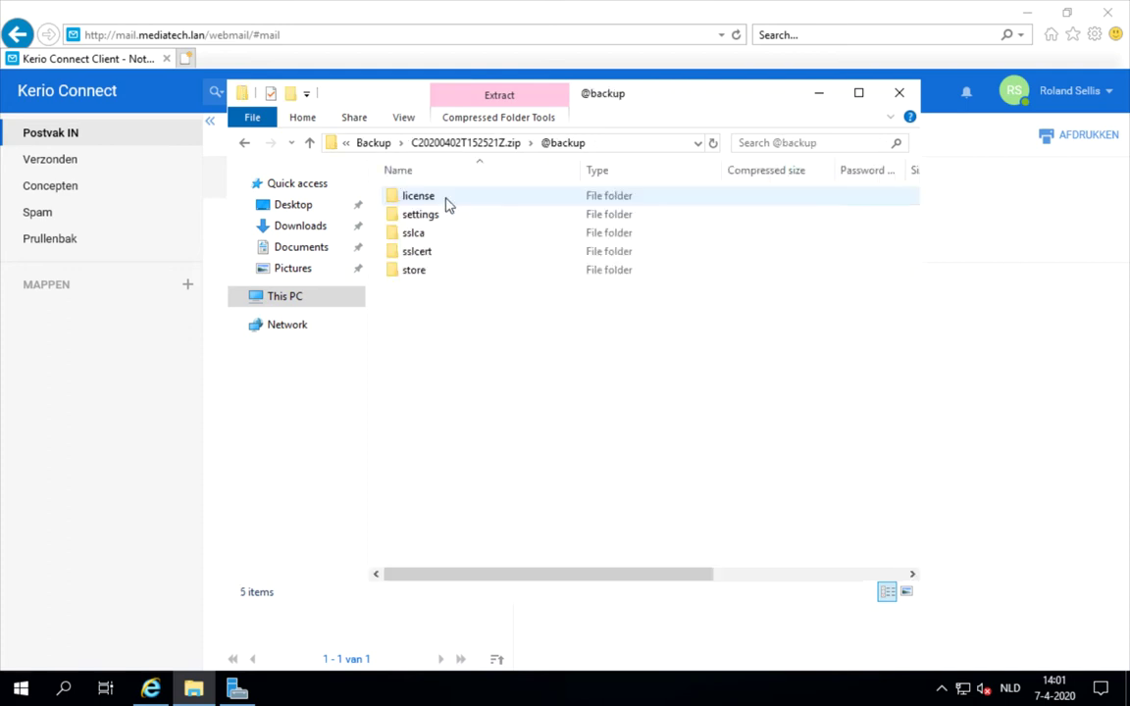
{"action": "double_click", "coordinate": [428, 272]}
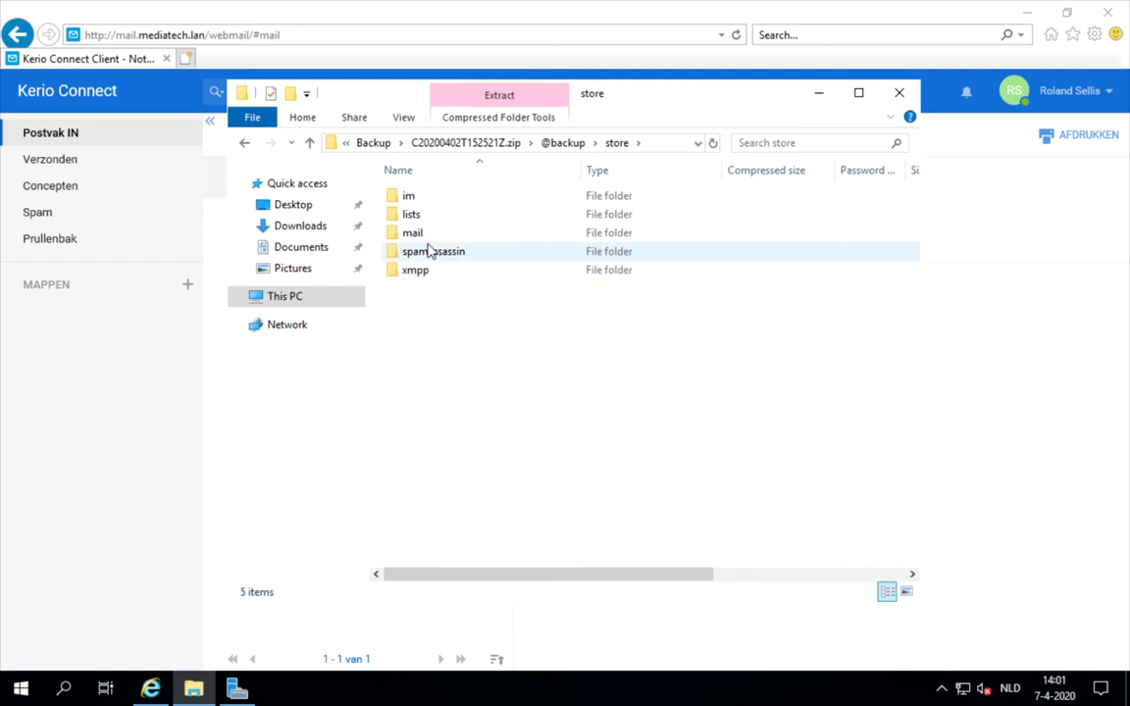
{"action": "double_click", "coordinate": [429, 235]}
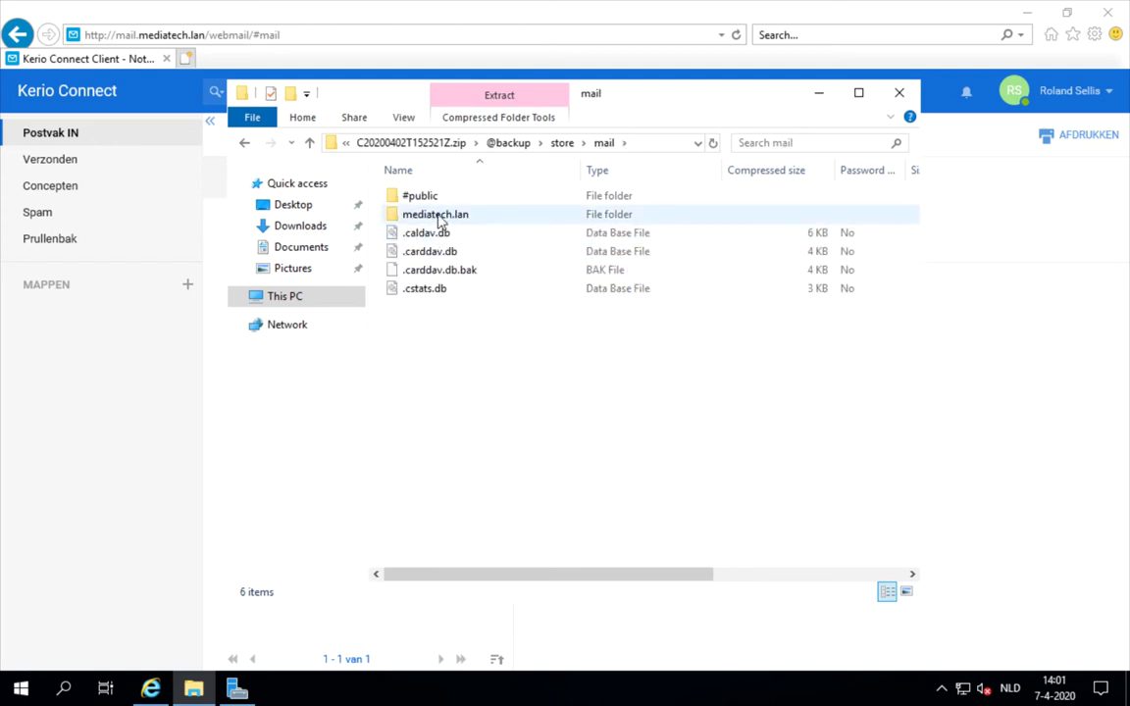
{"action": "double_click", "coordinate": [438, 216]}
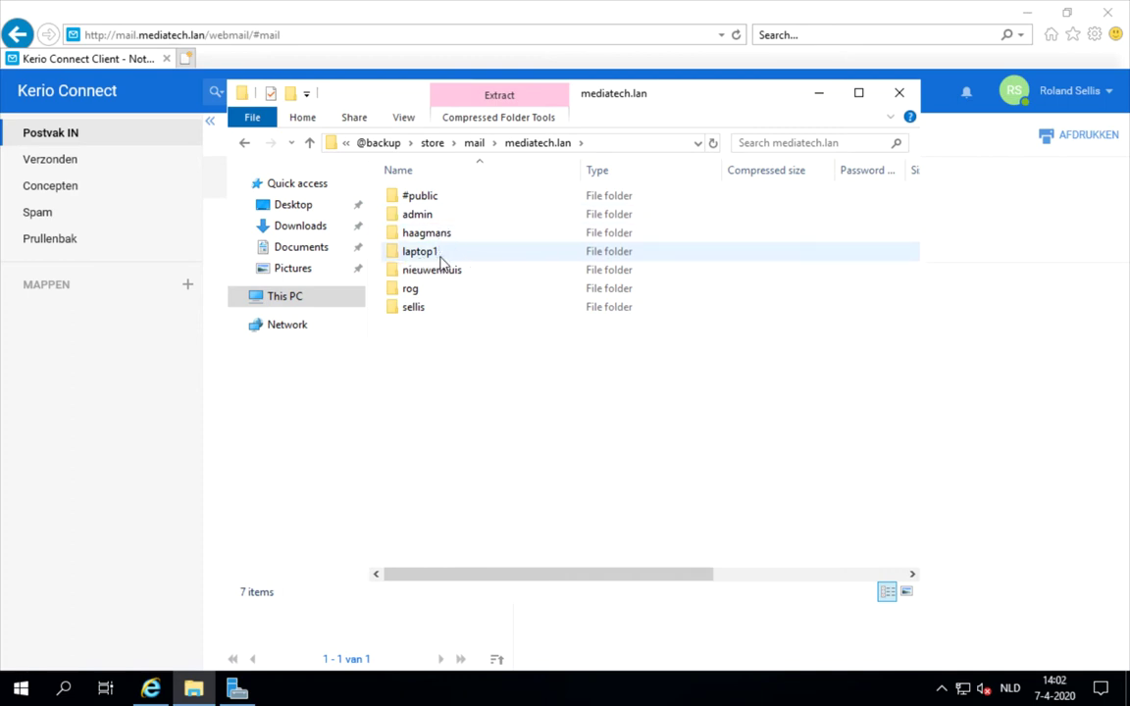
{"action": "double_click", "coordinate": [426, 309]}
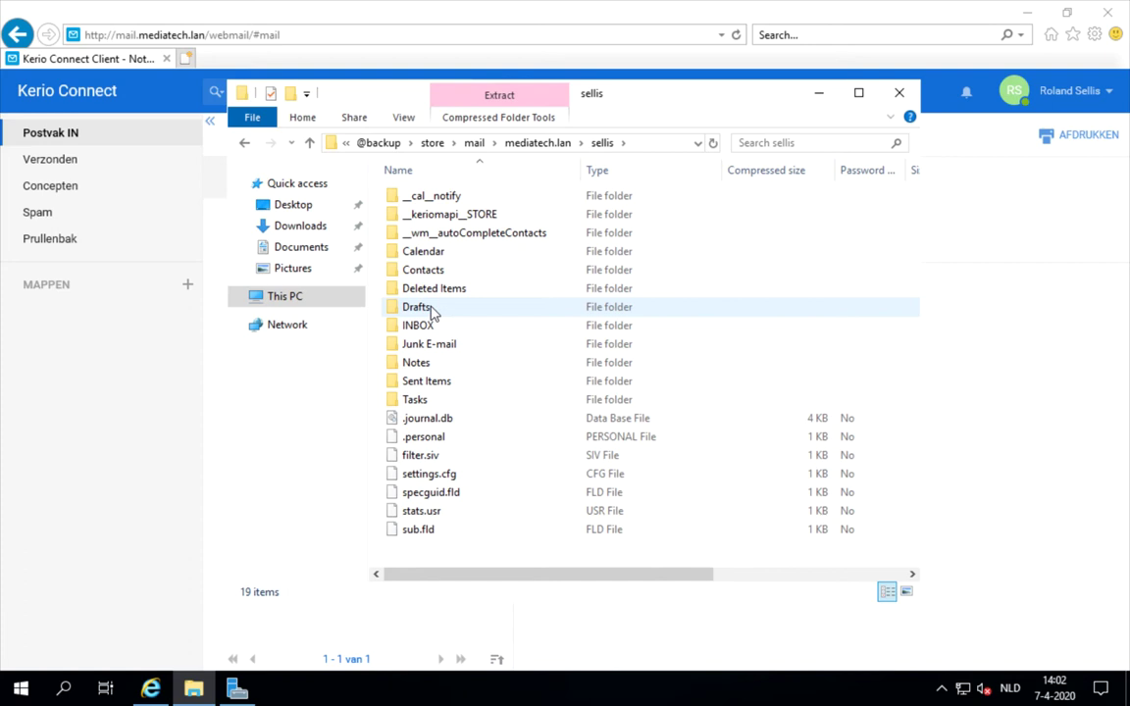
{"action": "left_click", "coordinate": [898, 94]}
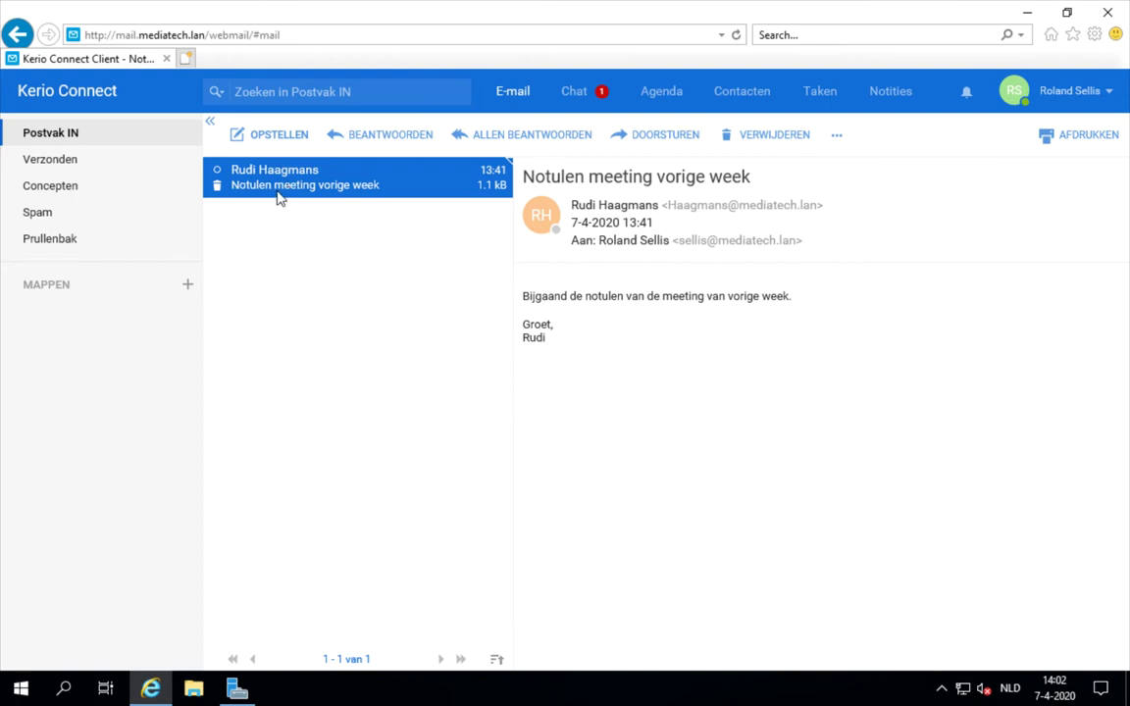
- Delete the 'Notulen meeting vorige week' email and return to the Data Recovery help page
{"action": "left_click", "coordinate": [217, 188]}
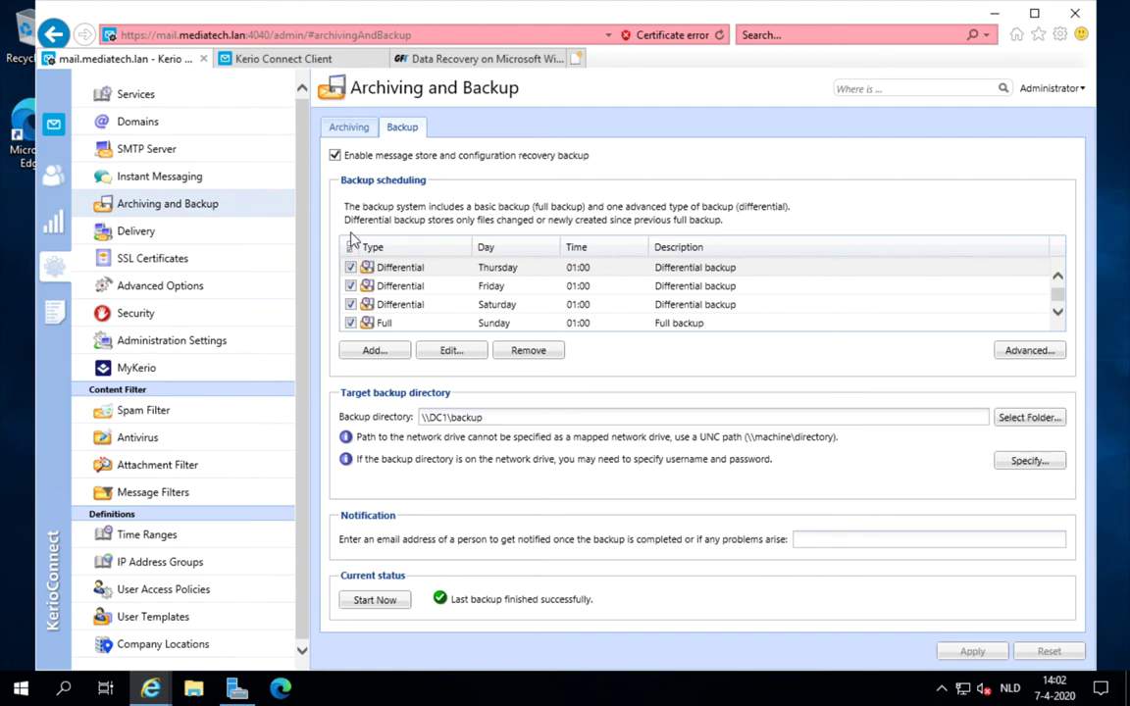
{"action": "left_click", "coordinate": [441, 60]}
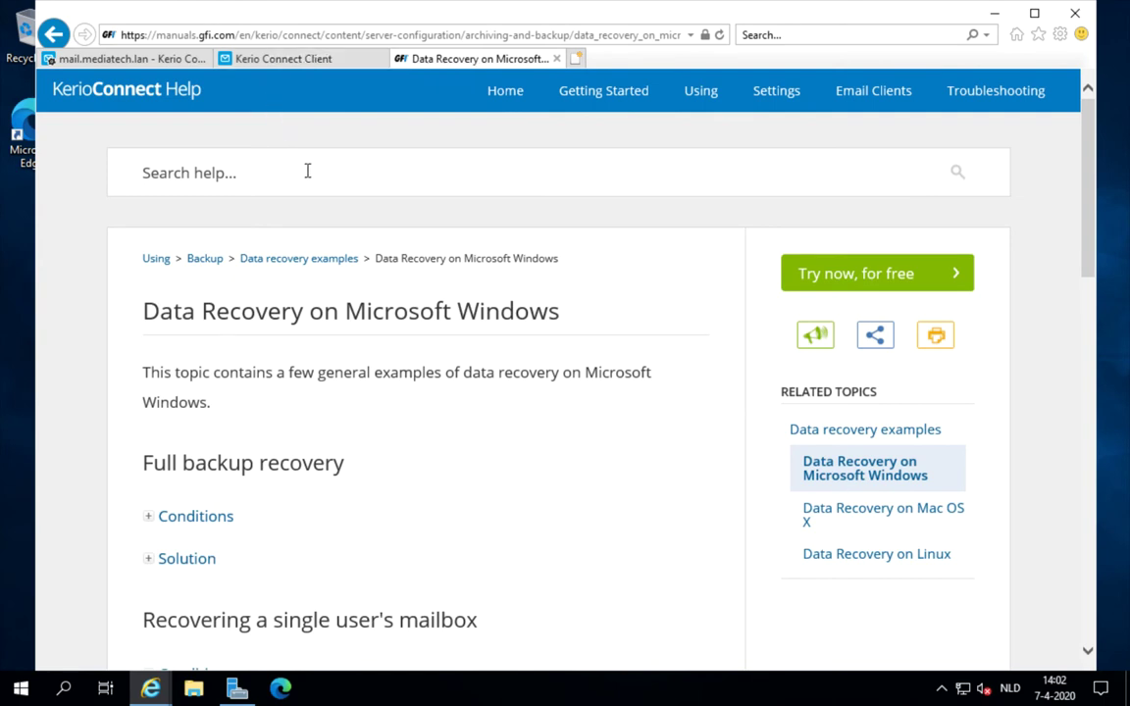
- Read the 'Recovering a single user's mailbox' conditions down to its kmsrecover Solution steps
{"action": "scroll", "coordinate": [307, 172], "scroll_direction": "down", "scroll_amount": 1}
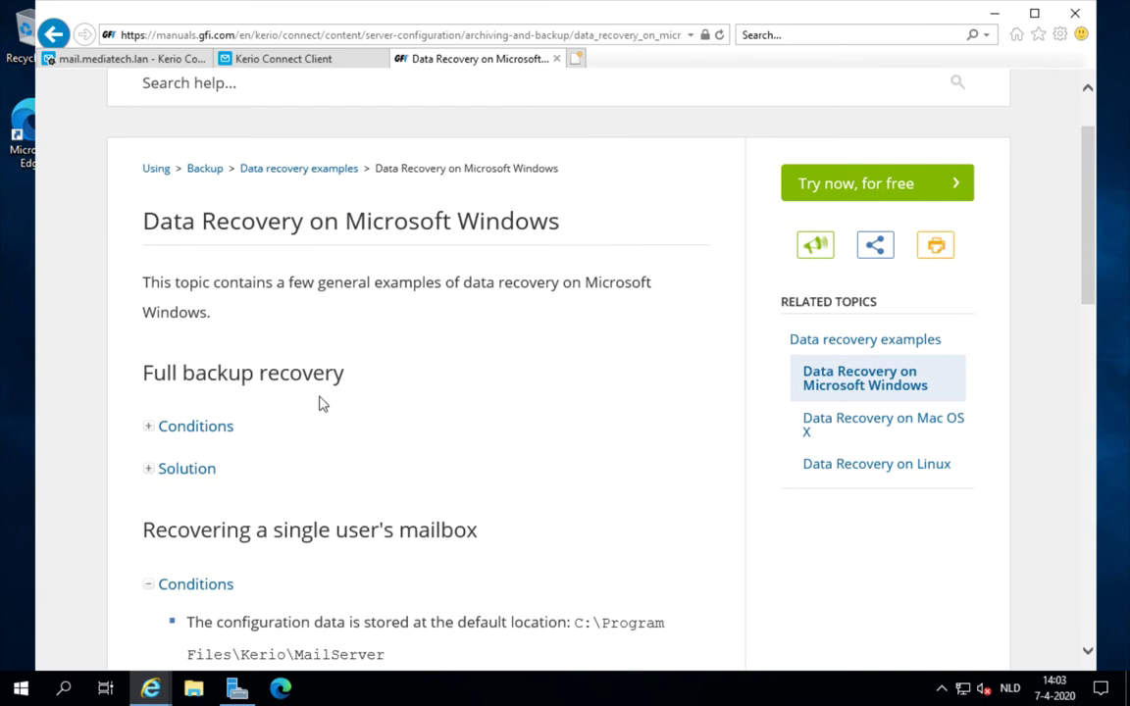
{"action": "scroll", "coordinate": [399, 400], "scroll_direction": "down", "scroll_amount": 1}
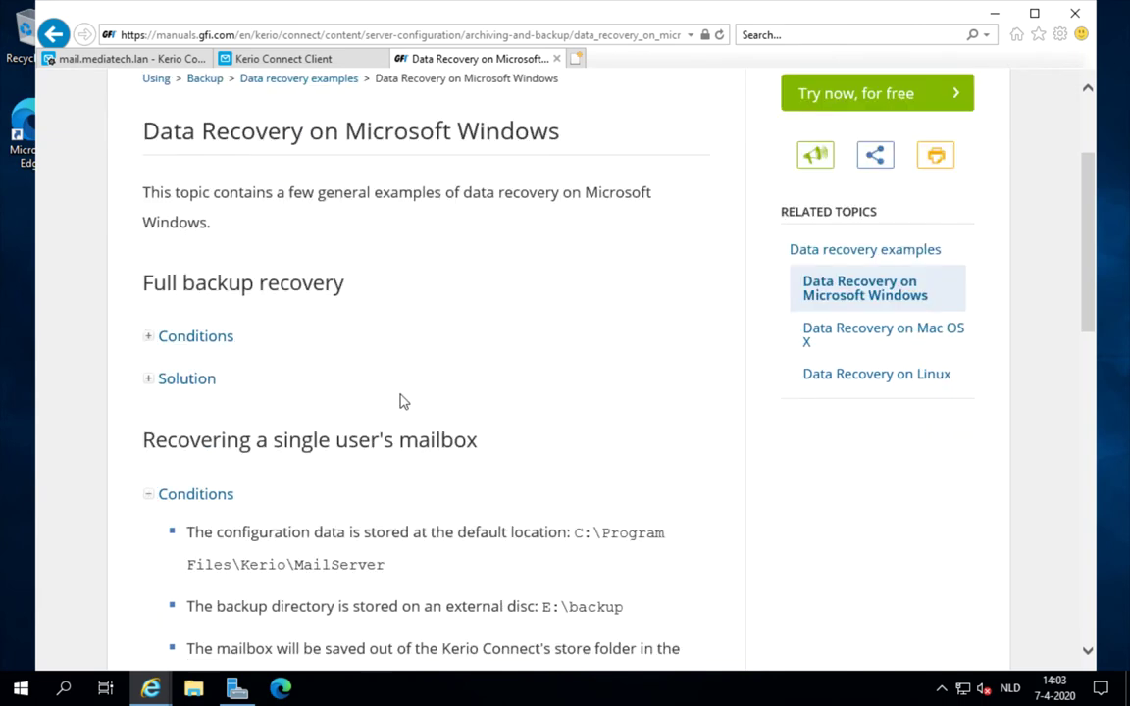
{"action": "scroll", "coordinate": [401, 399], "scroll_direction": "down", "scroll_amount": 1}
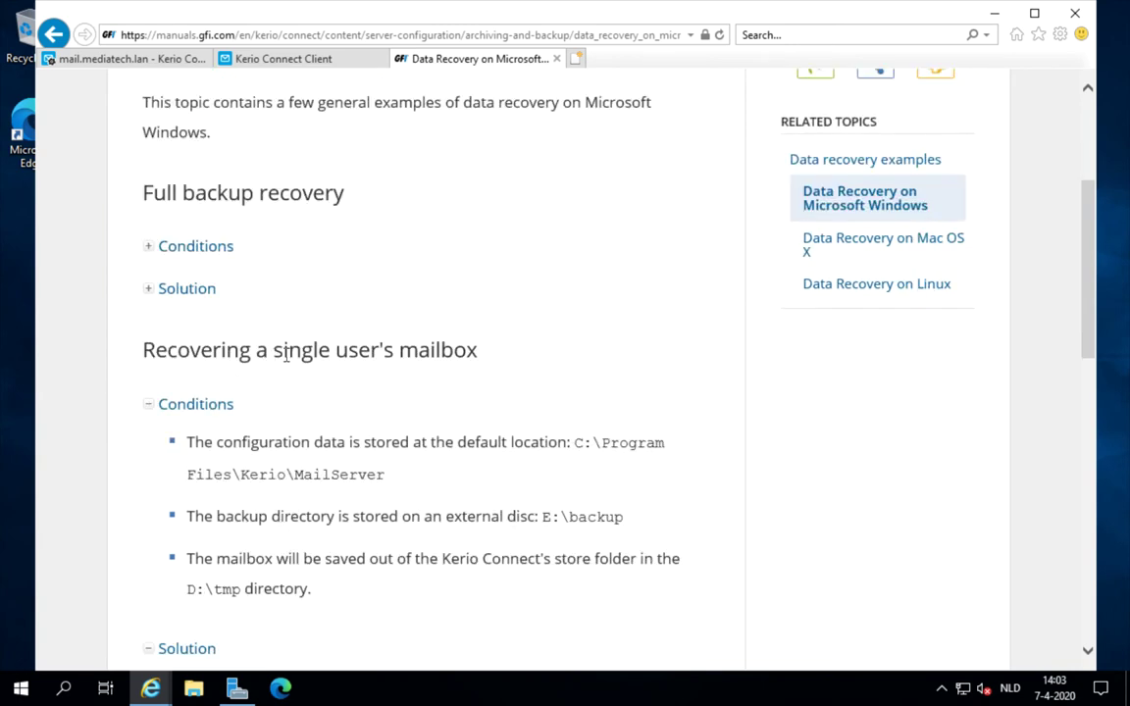
{"action": "left_click_drag", "start_coordinate": [275, 353], "coordinate": [456, 363]}
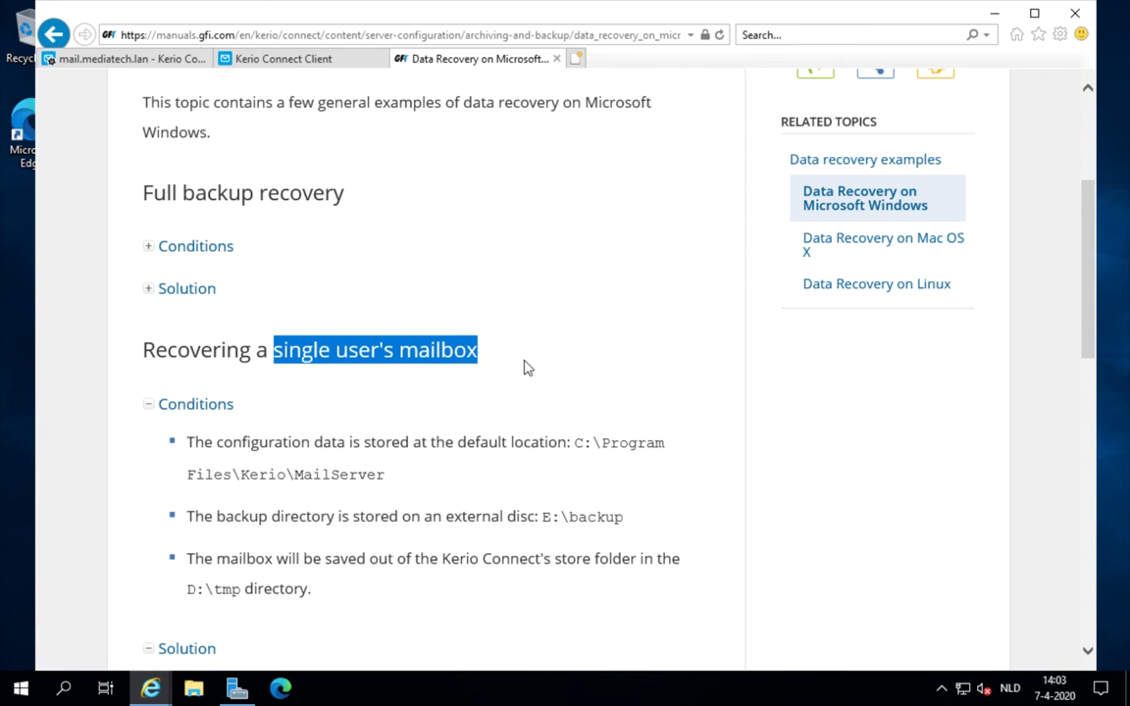
{"action": "left_click_drag", "start_coordinate": [1091, 331], "coordinate": [1090, 397]}
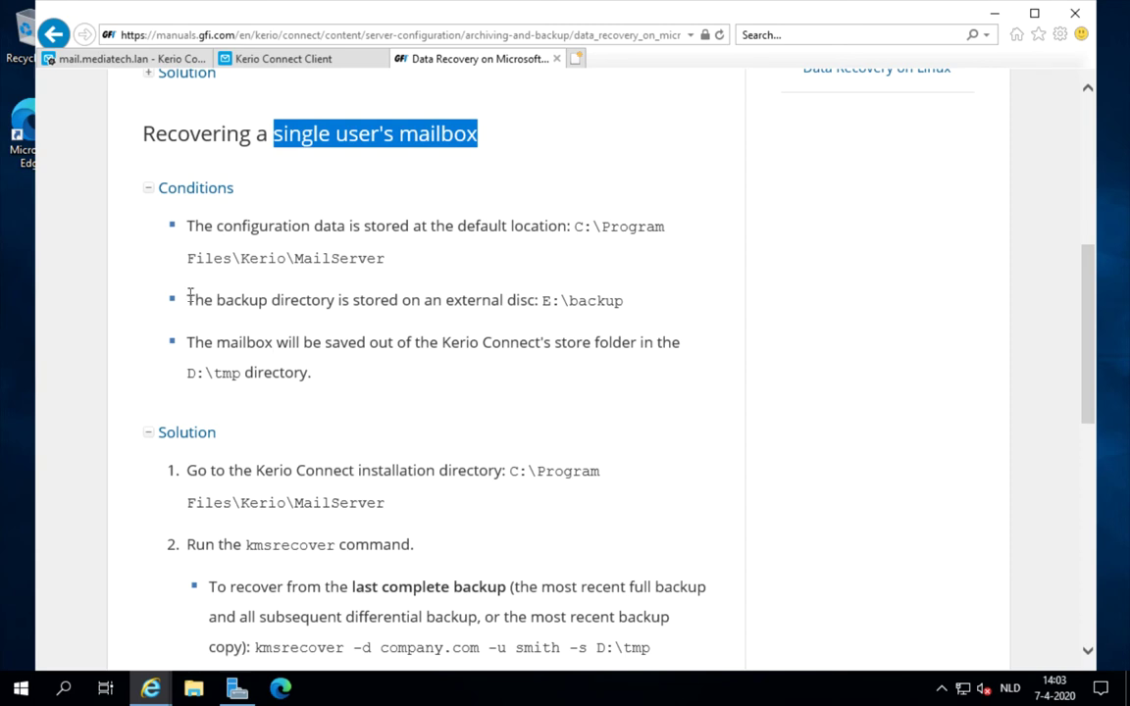
{"action": "left_click_drag", "start_coordinate": [218, 228], "coordinate": [349, 227]}
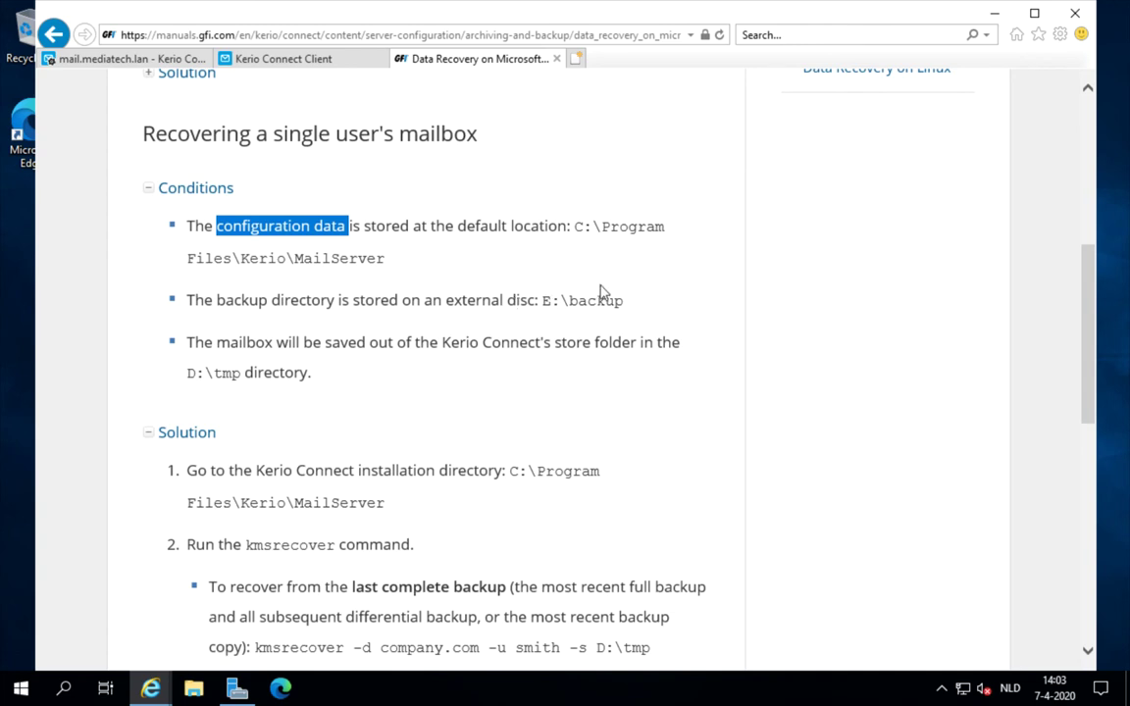
{"action": "scroll", "coordinate": [582, 292], "scroll_direction": "down", "scroll_amount": 1}
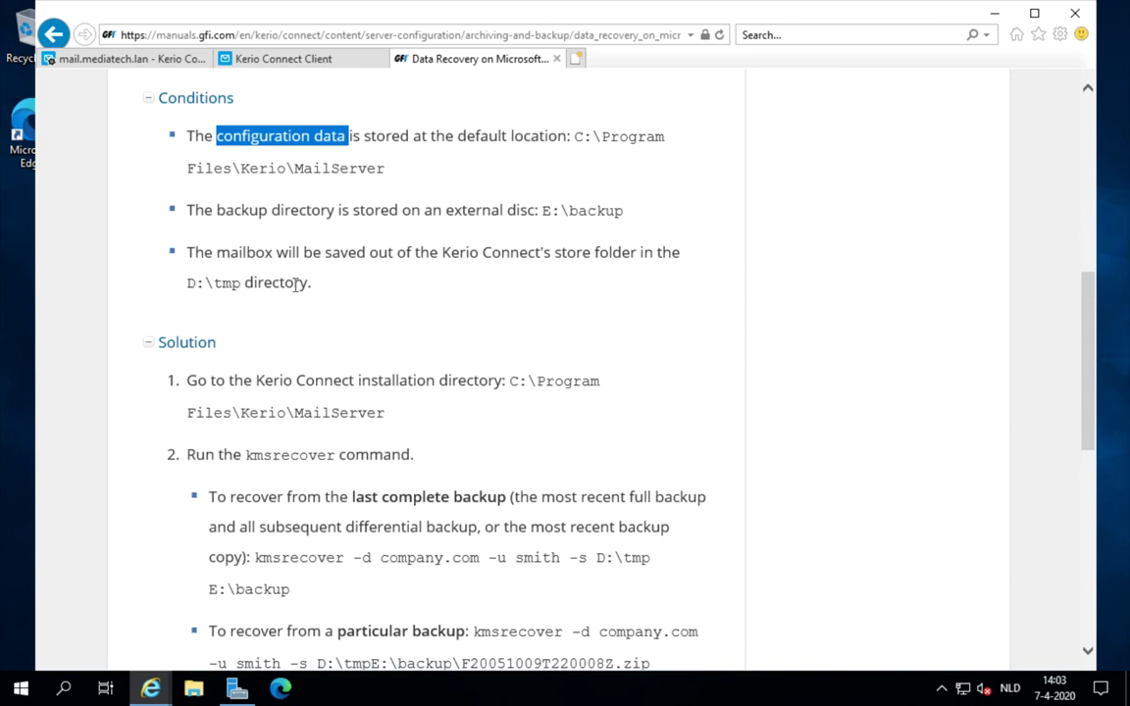
{"action": "left_click_drag", "start_coordinate": [239, 283], "coordinate": [175, 265]}
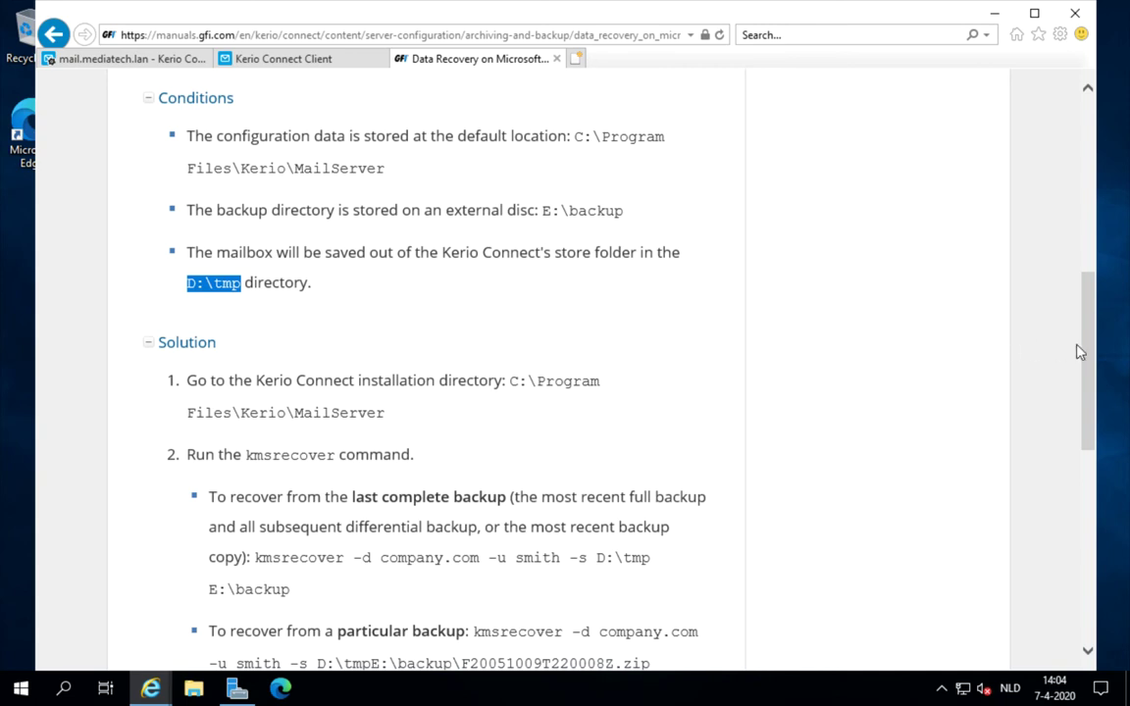
{"action": "left_click_drag", "start_coordinate": [1079, 351], "coordinate": [1086, 428]}
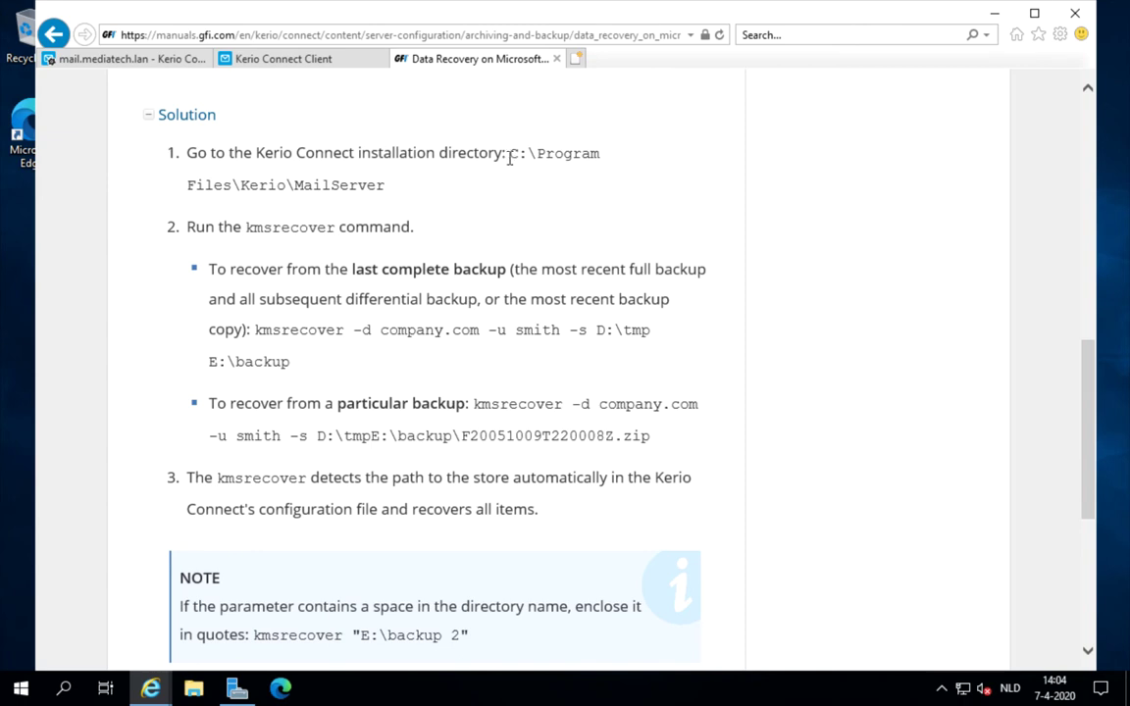
{"action": "left_click_drag", "start_coordinate": [512, 155], "coordinate": [629, 174]}
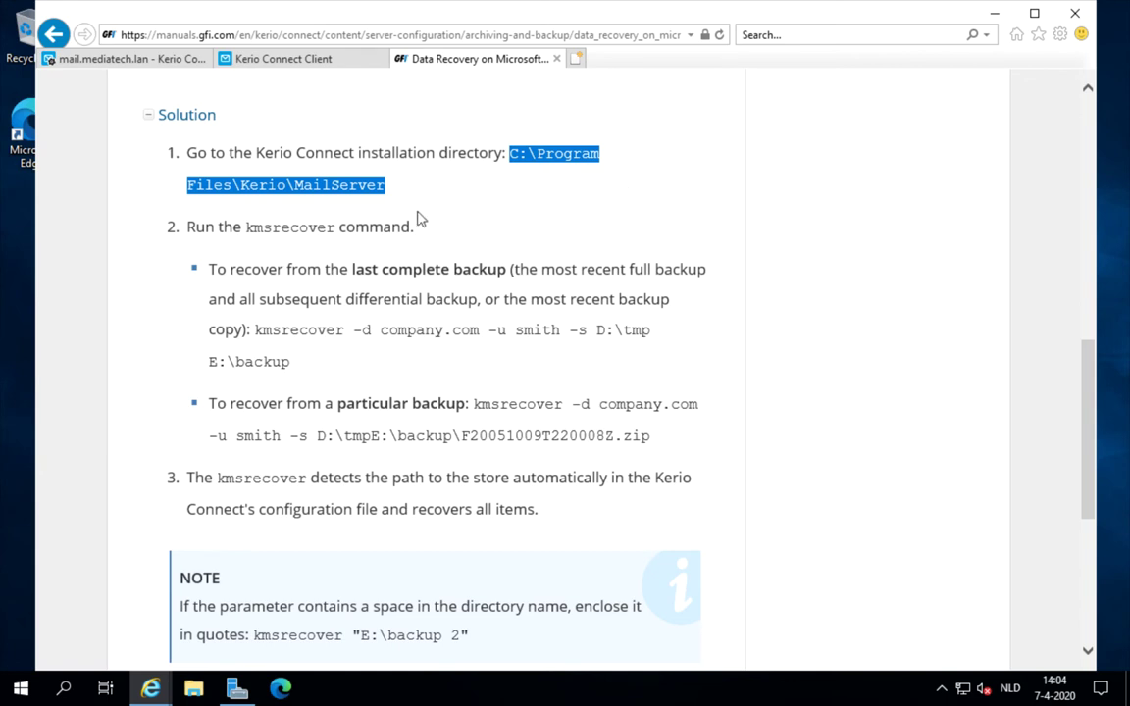
{"action": "left_click", "coordinate": [245, 227]}
{"action": "left_click_drag", "start_coordinate": [245, 227], "coordinate": [338, 226]}
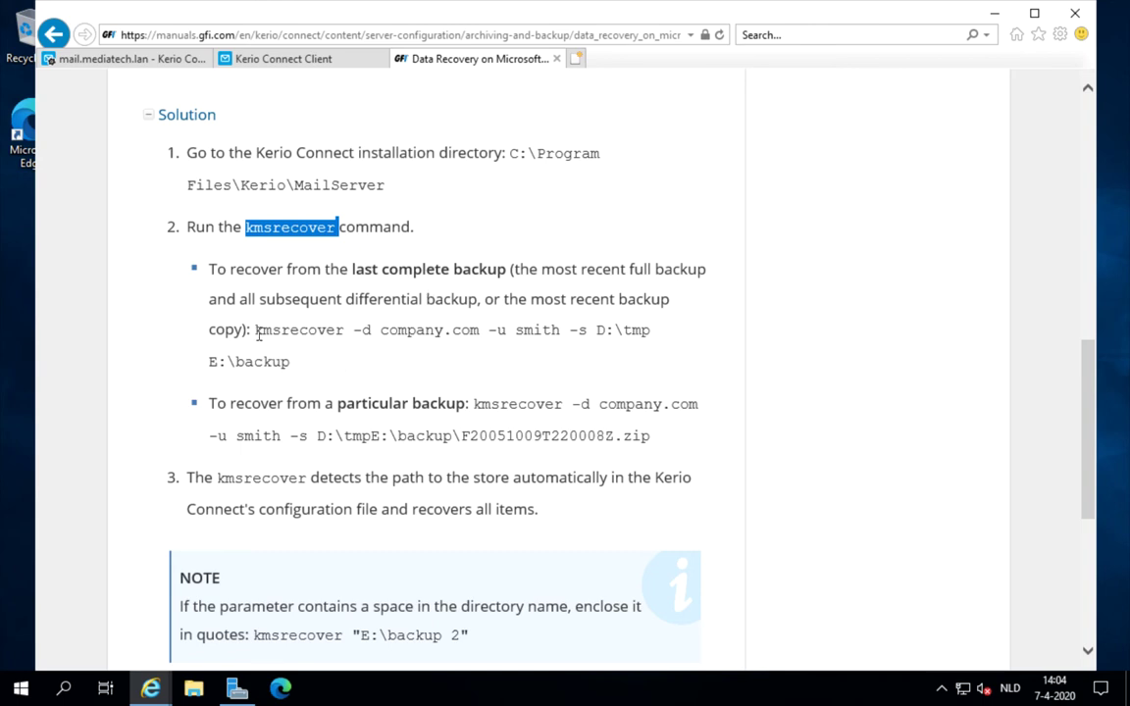
{"action": "left_click_drag", "start_coordinate": [255, 332], "coordinate": [479, 331]}
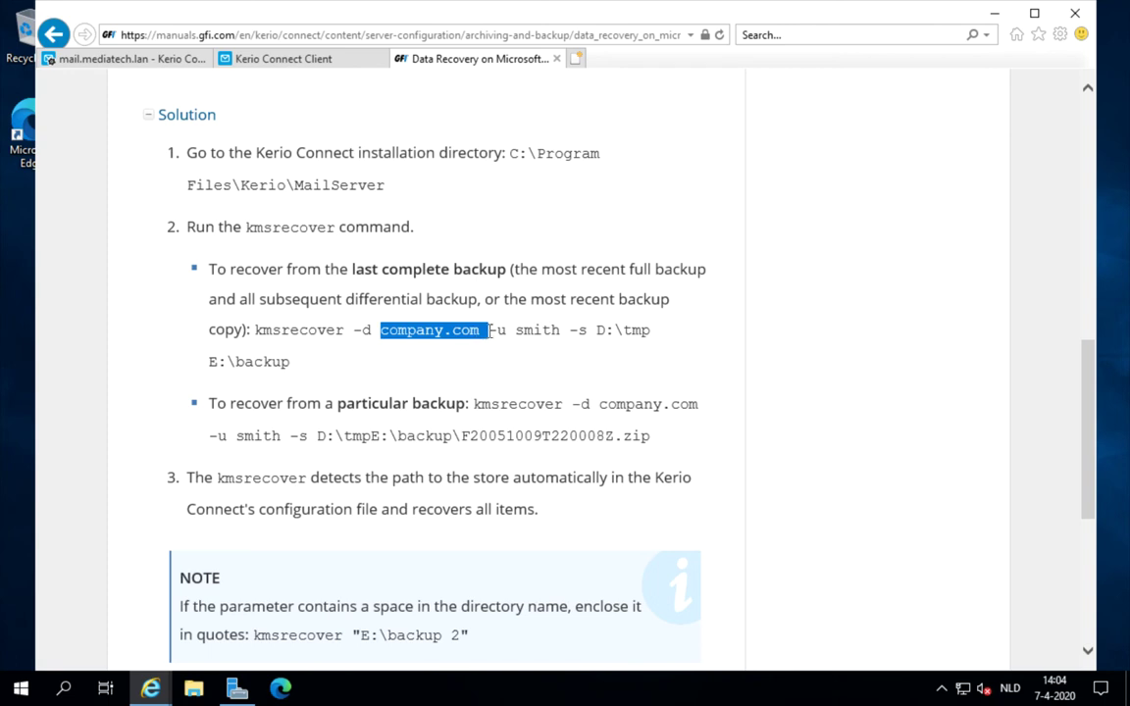
{"action": "left_click_drag", "start_coordinate": [489, 331], "coordinate": [502, 331]}
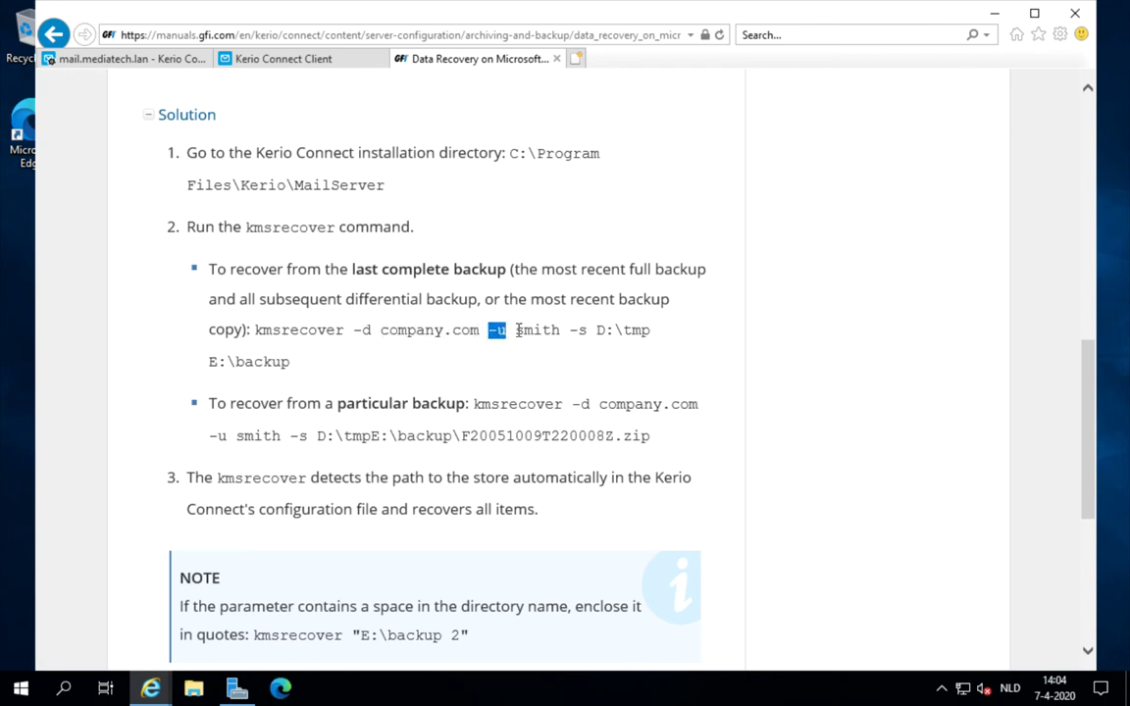
{"action": "left_click_drag", "start_coordinate": [516, 330], "coordinate": [561, 330]}
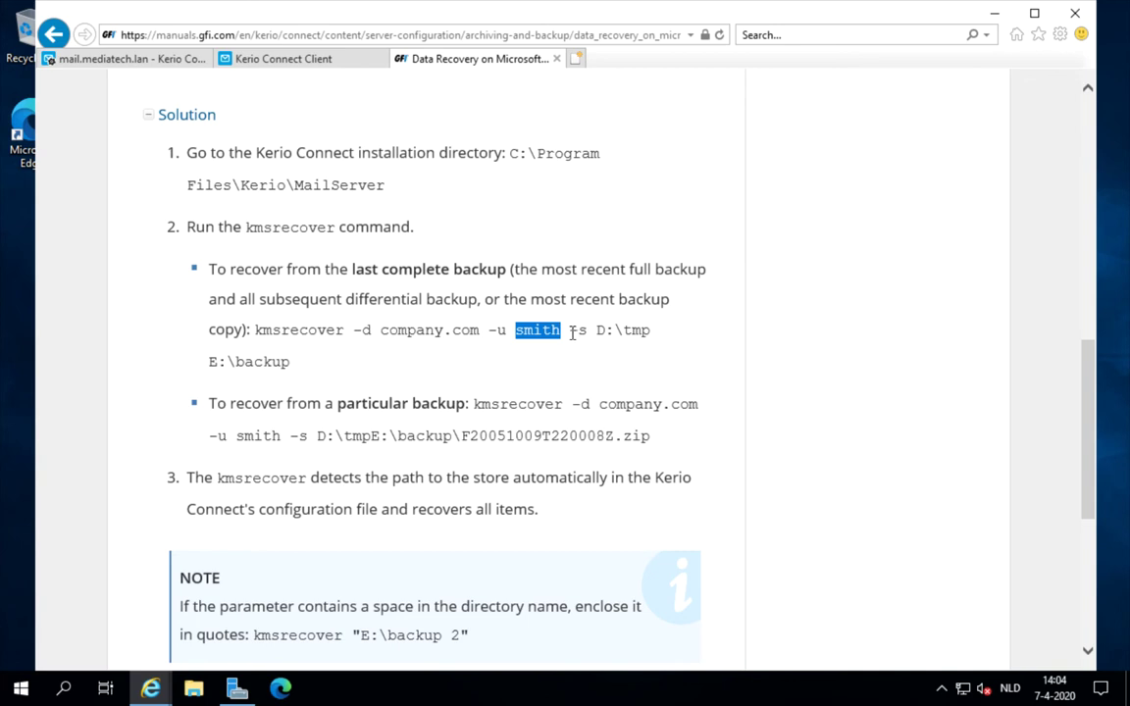
{"action": "left_click_drag", "start_coordinate": [569, 331], "coordinate": [591, 330]}
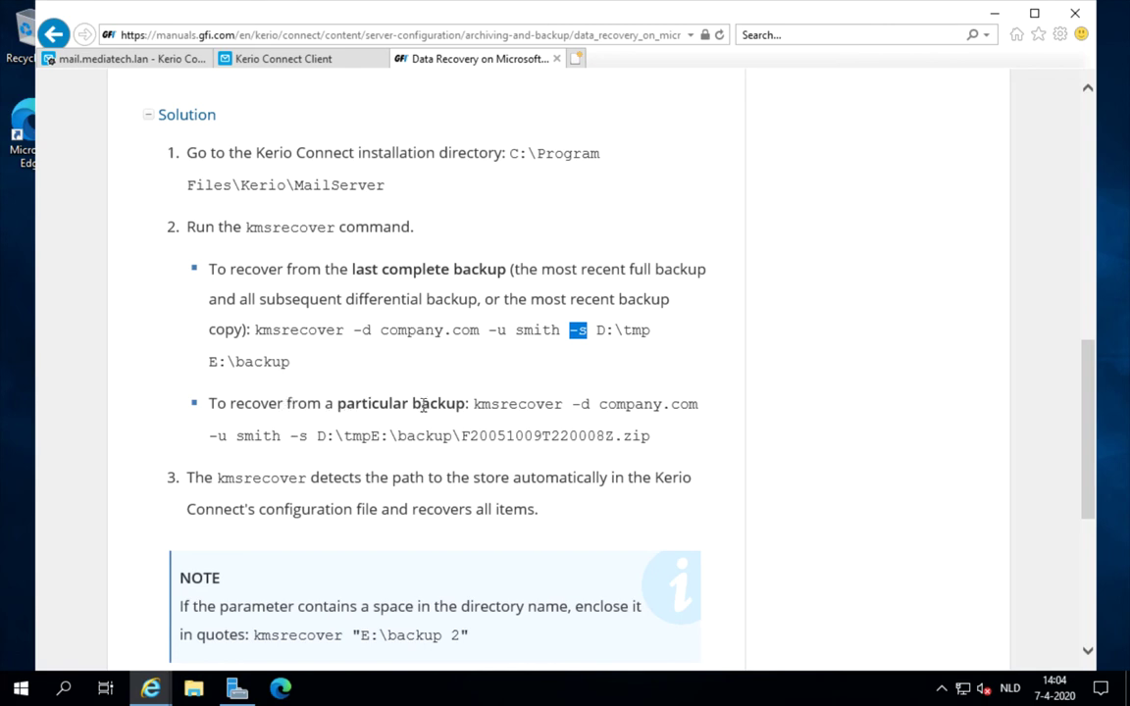
{"action": "left_click_drag", "start_coordinate": [344, 436], "coordinate": [651, 436]}
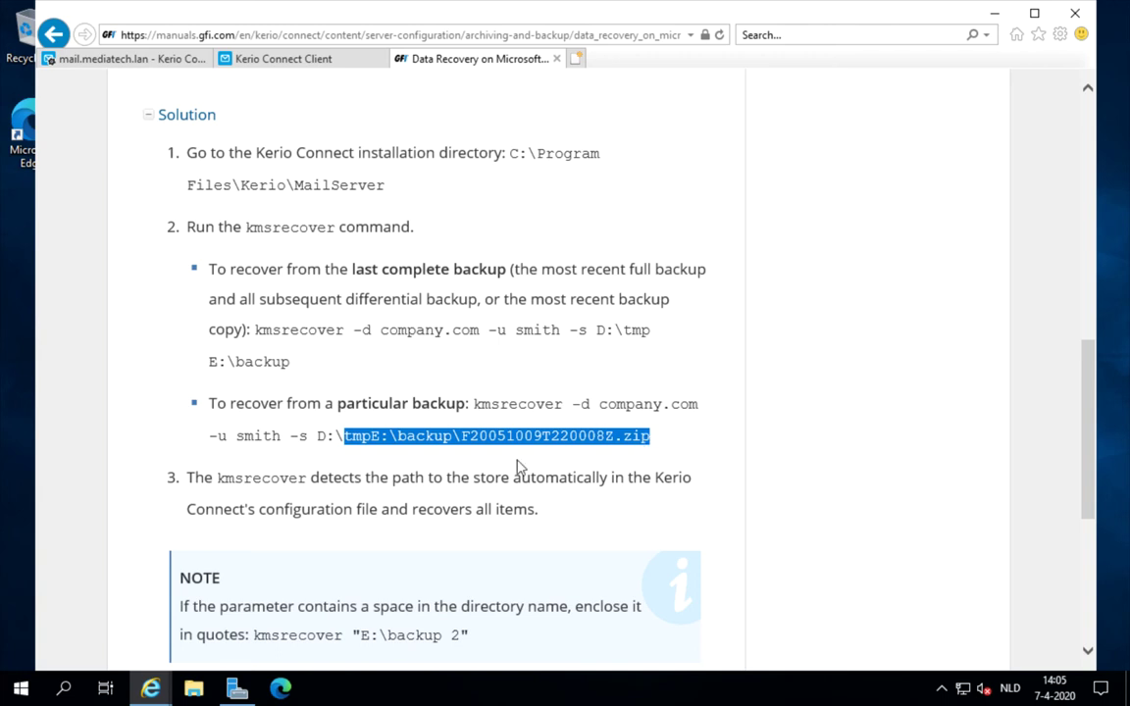
{"action": "left_click", "coordinate": [193, 690]}
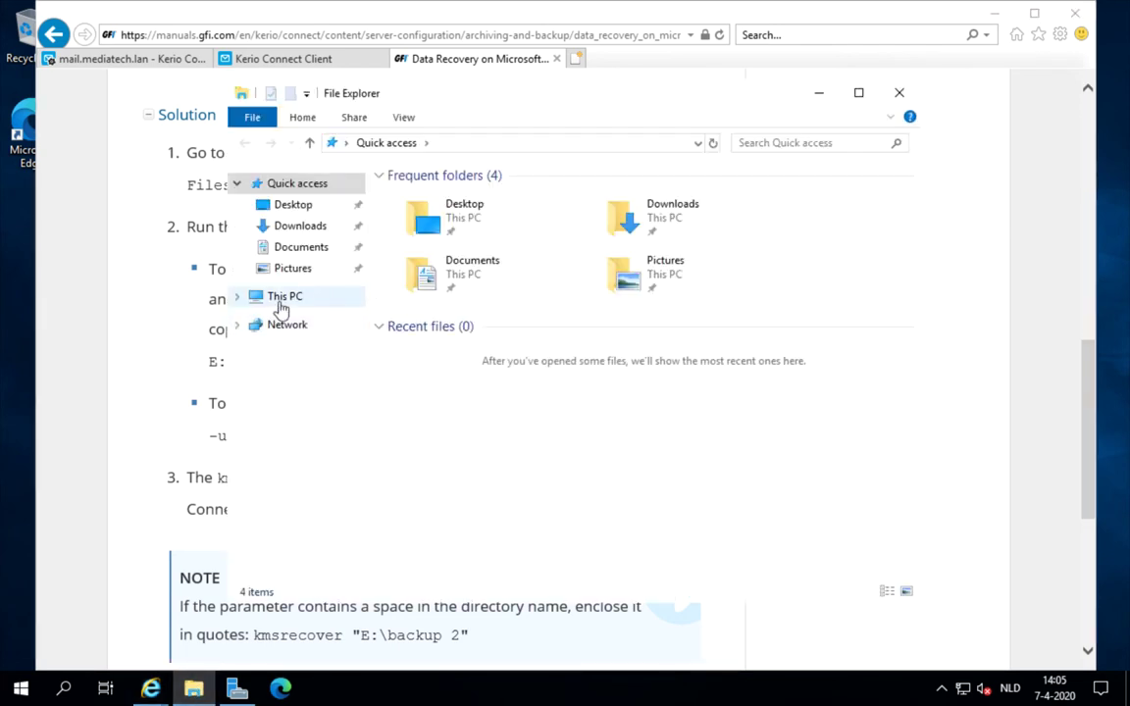
- Delete the backup zip file from C:\backup
{"action": "left_click", "coordinate": [279, 297]}
{"action": "double_click", "coordinate": [438, 428]}
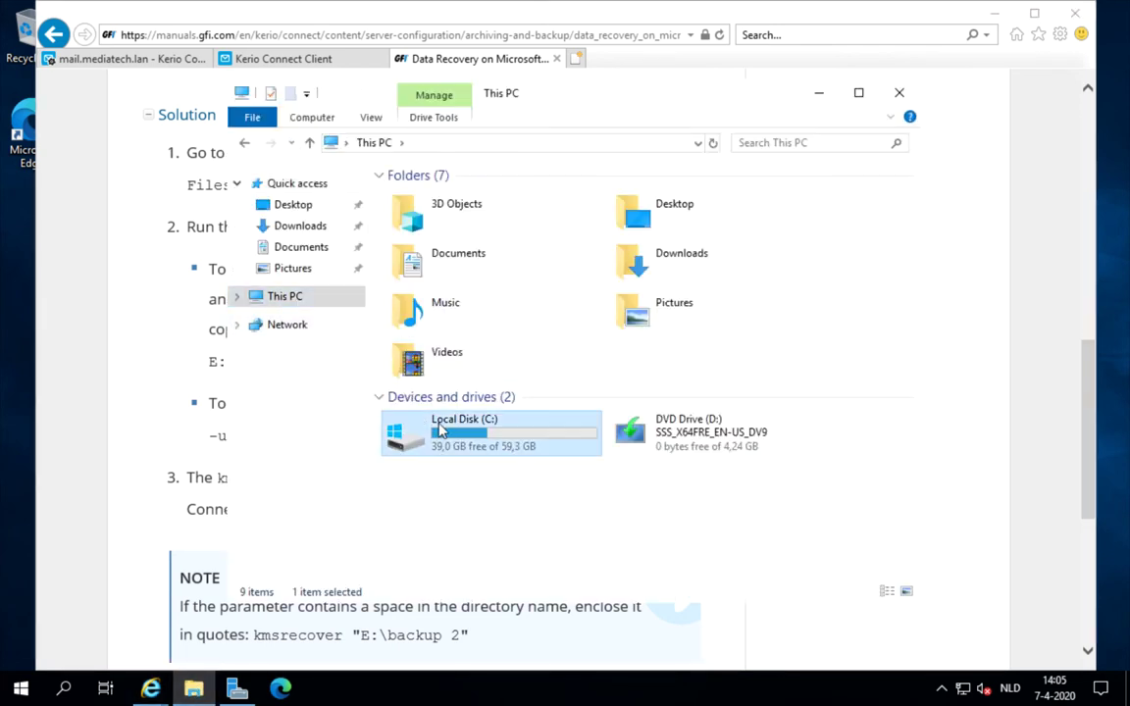
{"action": "left_click", "coordinate": [429, 201]}
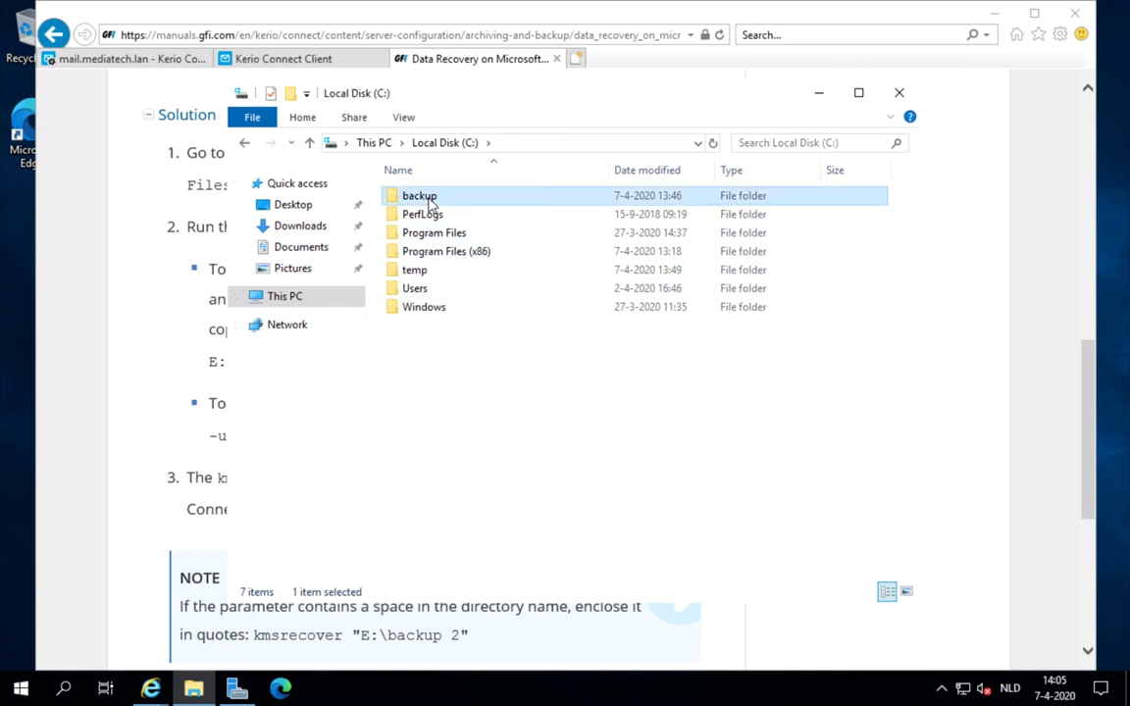
{"action": "left_click", "coordinate": [423, 273]}
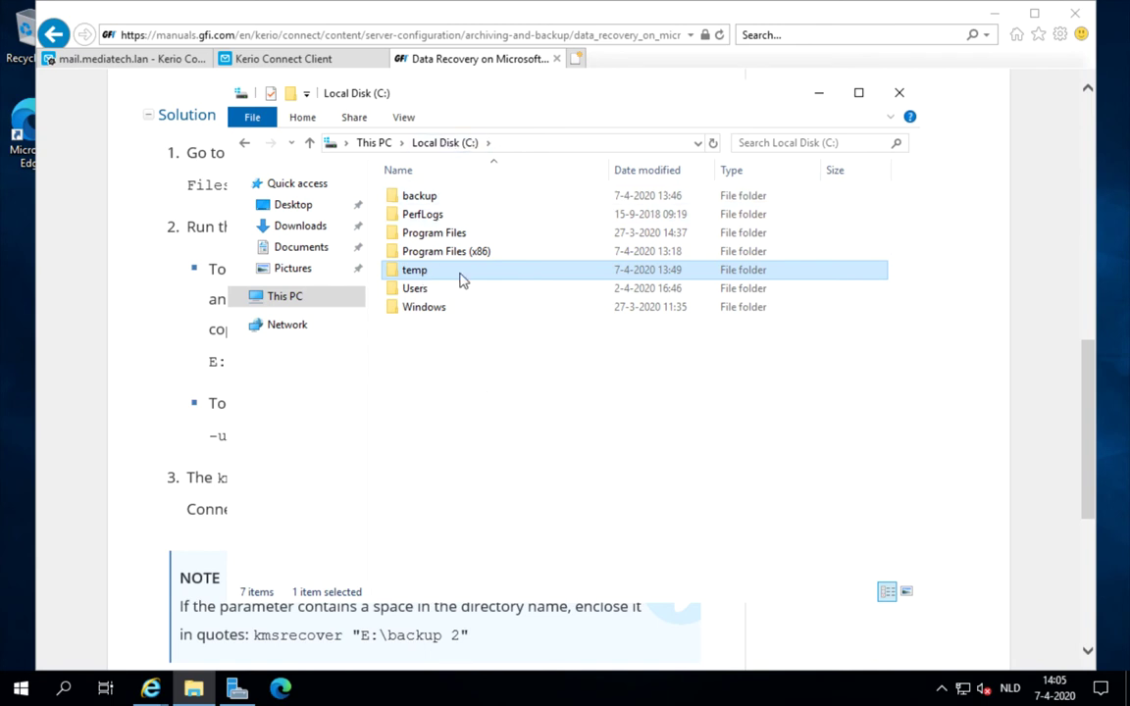
{"action": "double_click", "coordinate": [438, 202]}
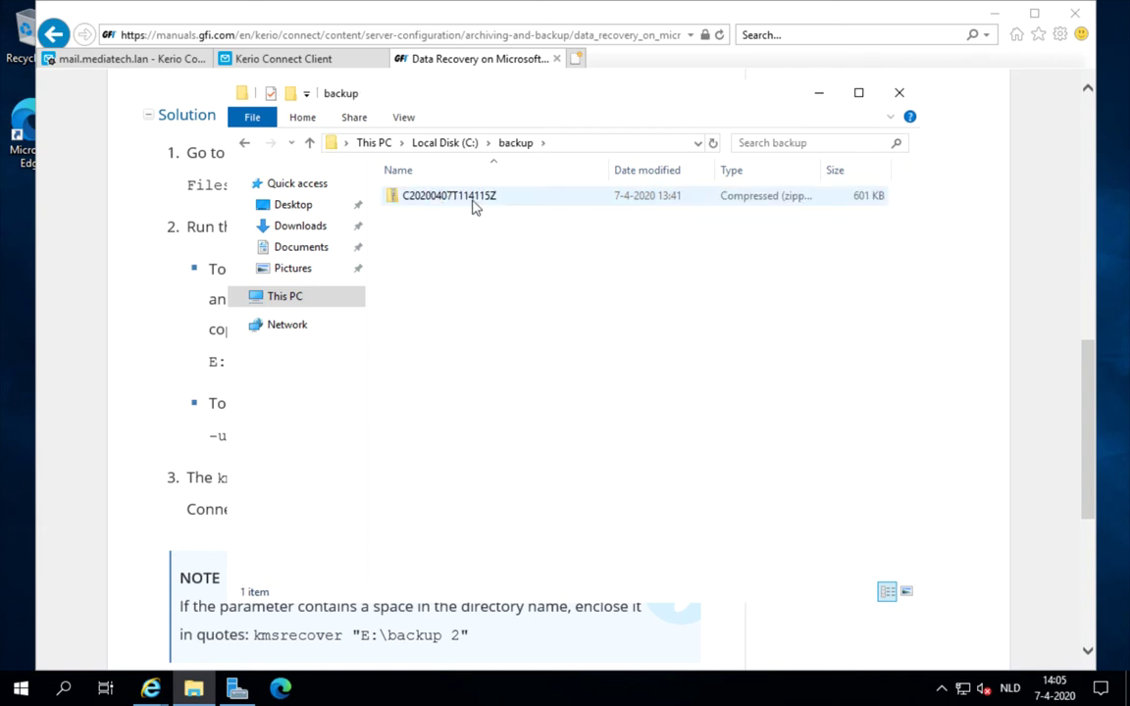
{"action": "right_click", "coordinate": [476, 200]}
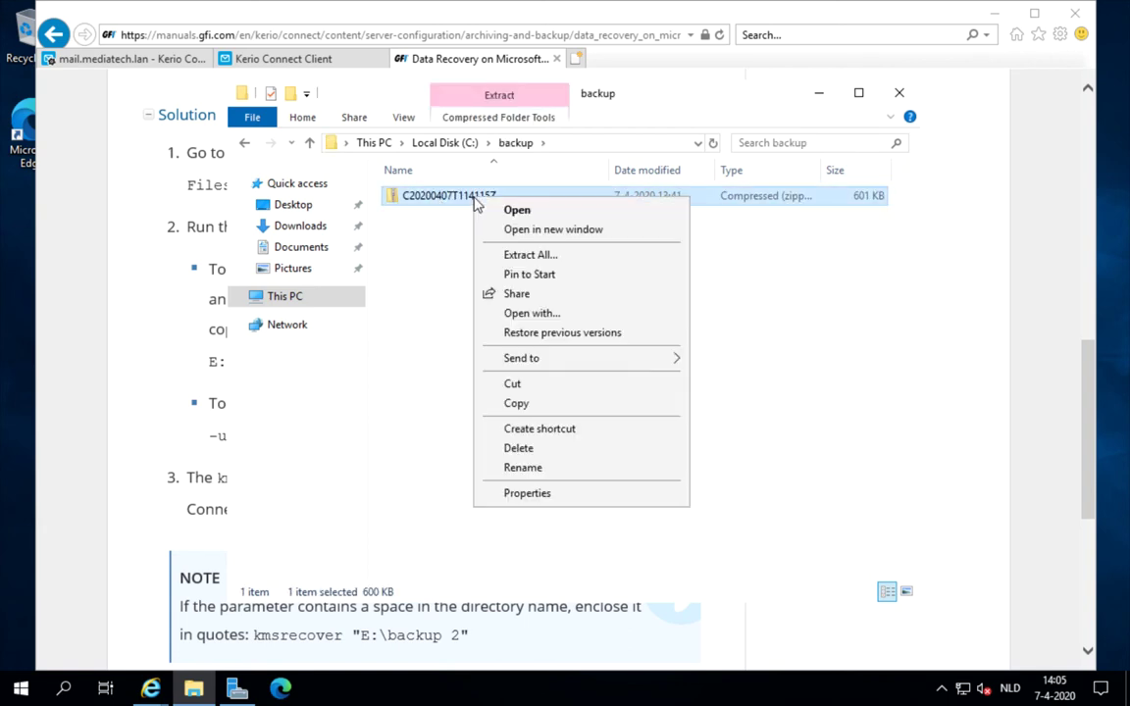
{"action": "left_click", "coordinate": [532, 455]}
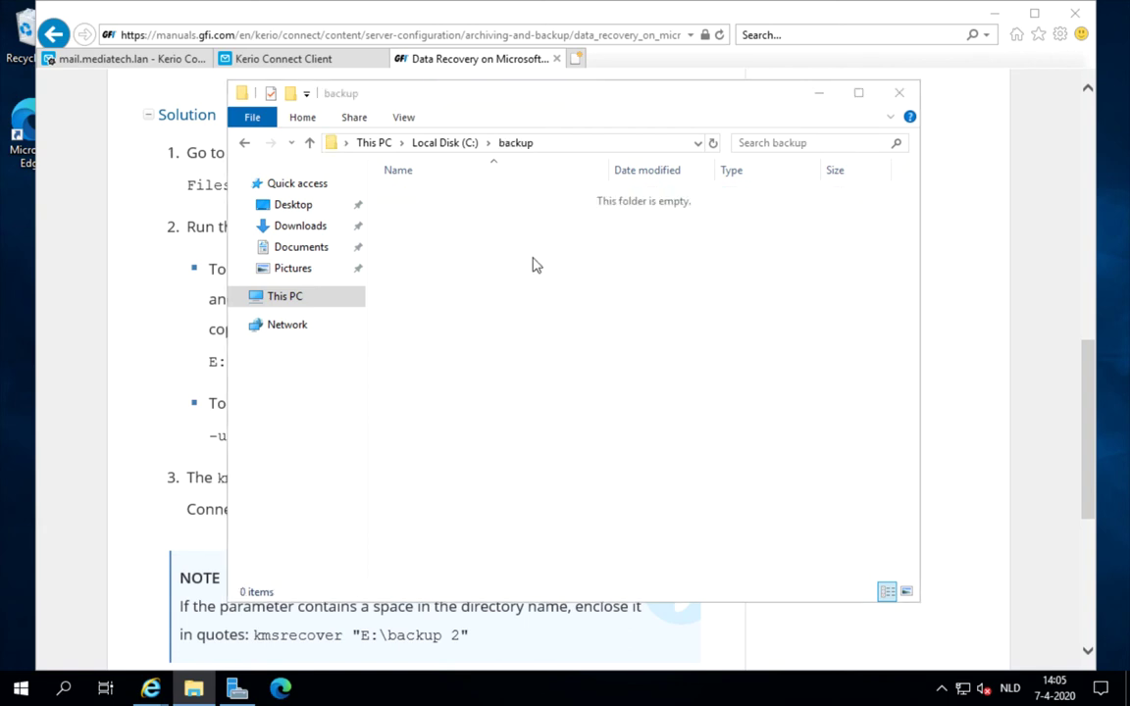
- Turn on File name extensions in File Explorer's View options
{"action": "left_click", "coordinate": [399, 117]}
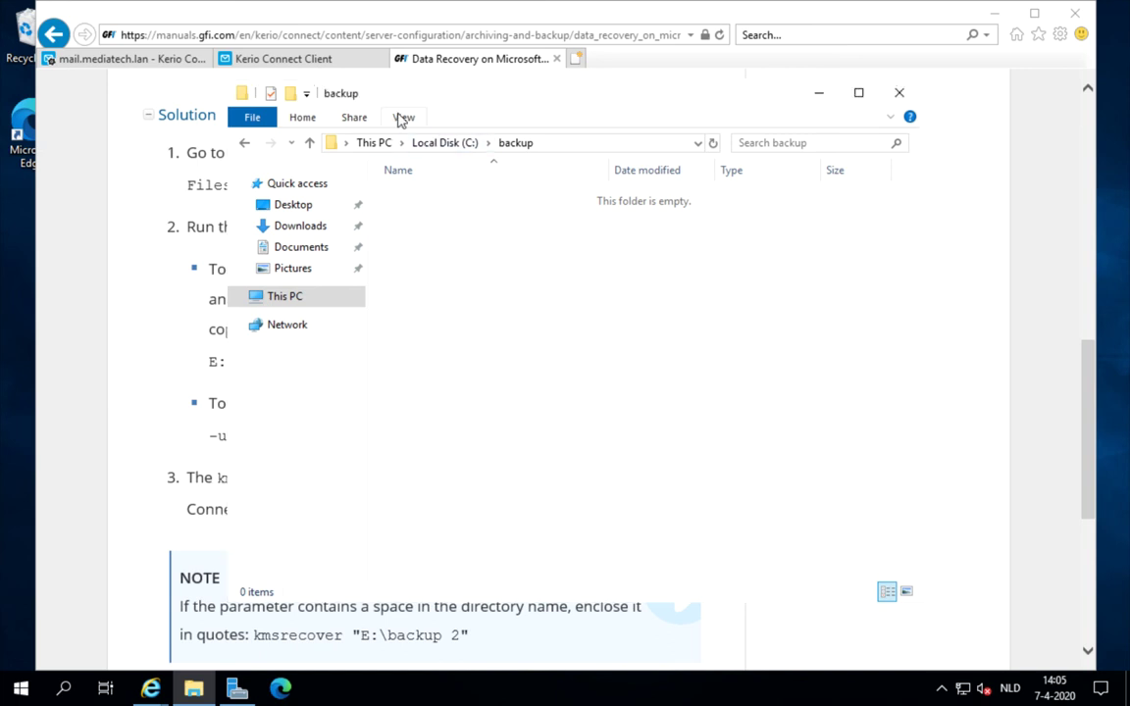
{"action": "left_click", "coordinate": [401, 118]}
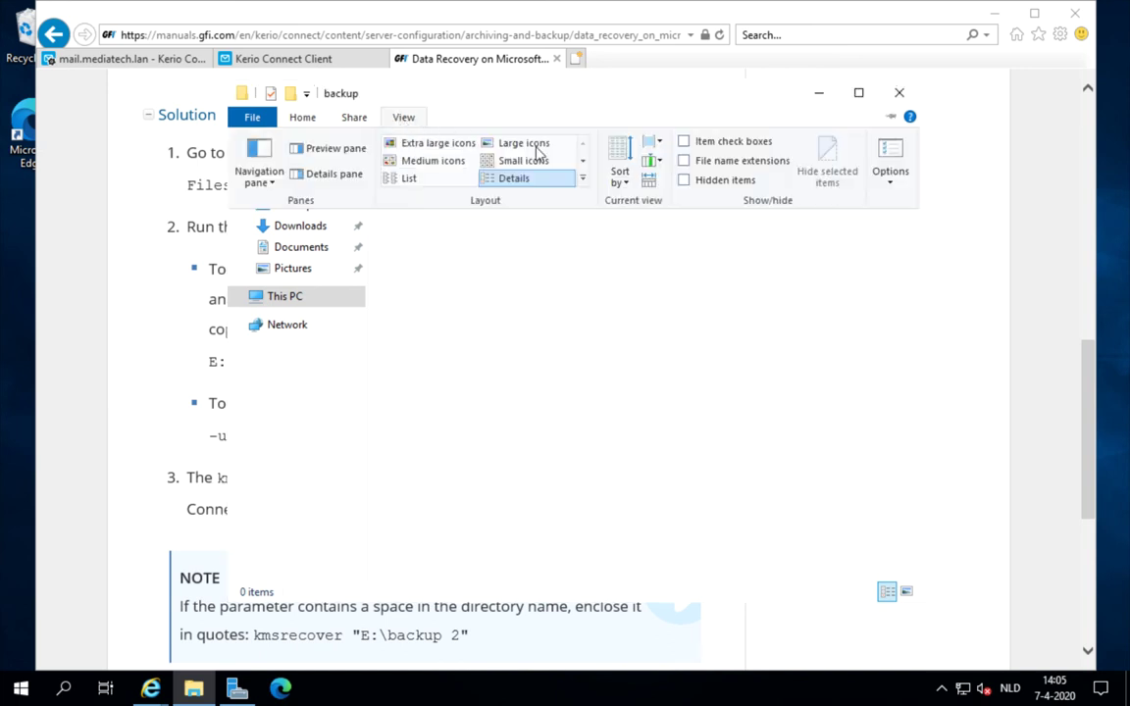
{"action": "left_click", "coordinate": [684, 161]}
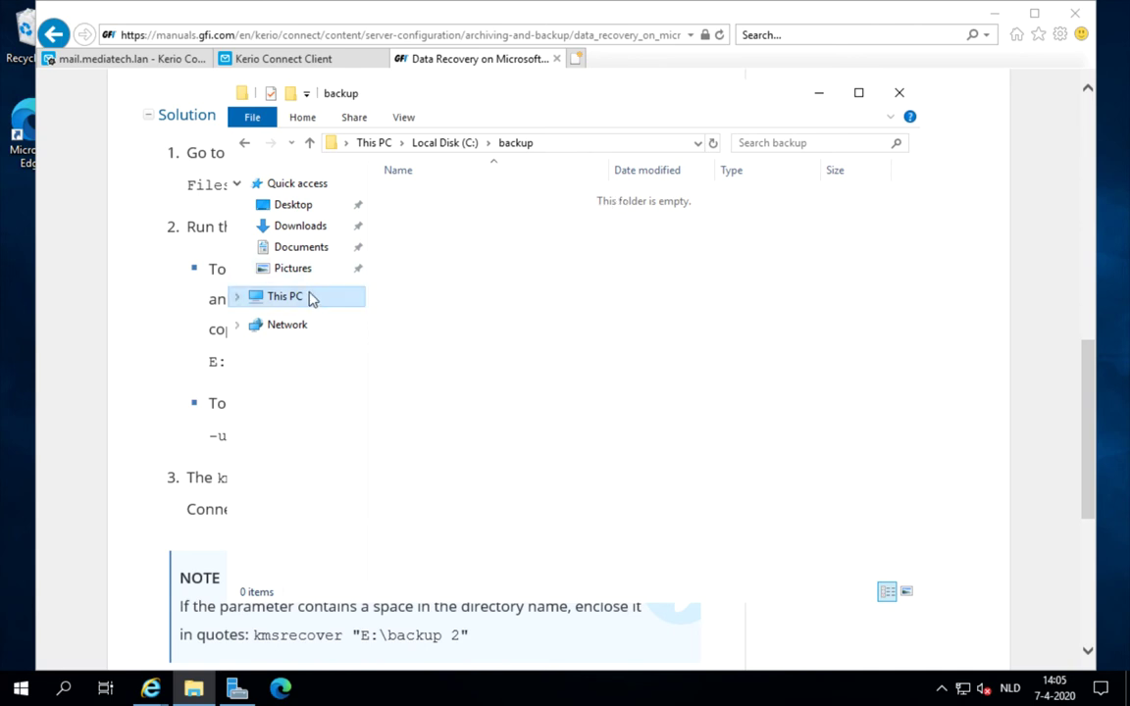
- Confirm that C:\temp is empty and close File Explorer
{"action": "left_click", "coordinate": [312, 296]}
{"action": "double_click", "coordinate": [461, 431]}
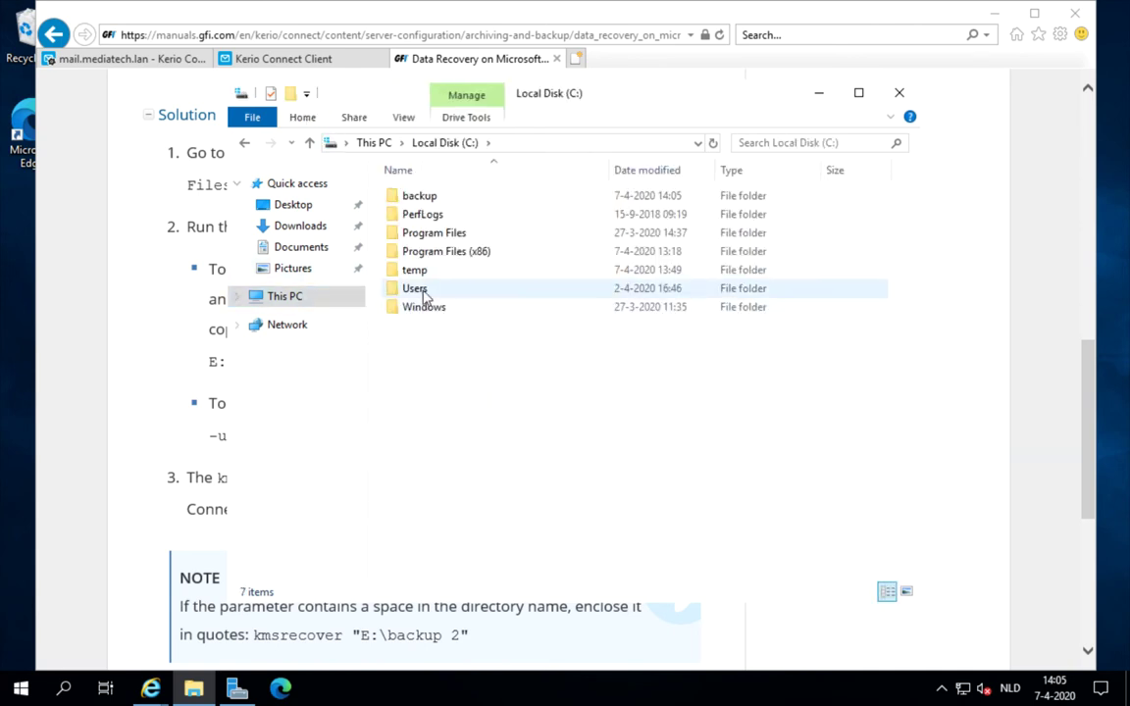
{"action": "left_click", "coordinate": [419, 273]}
{"action": "double_click", "coordinate": [420, 273]}
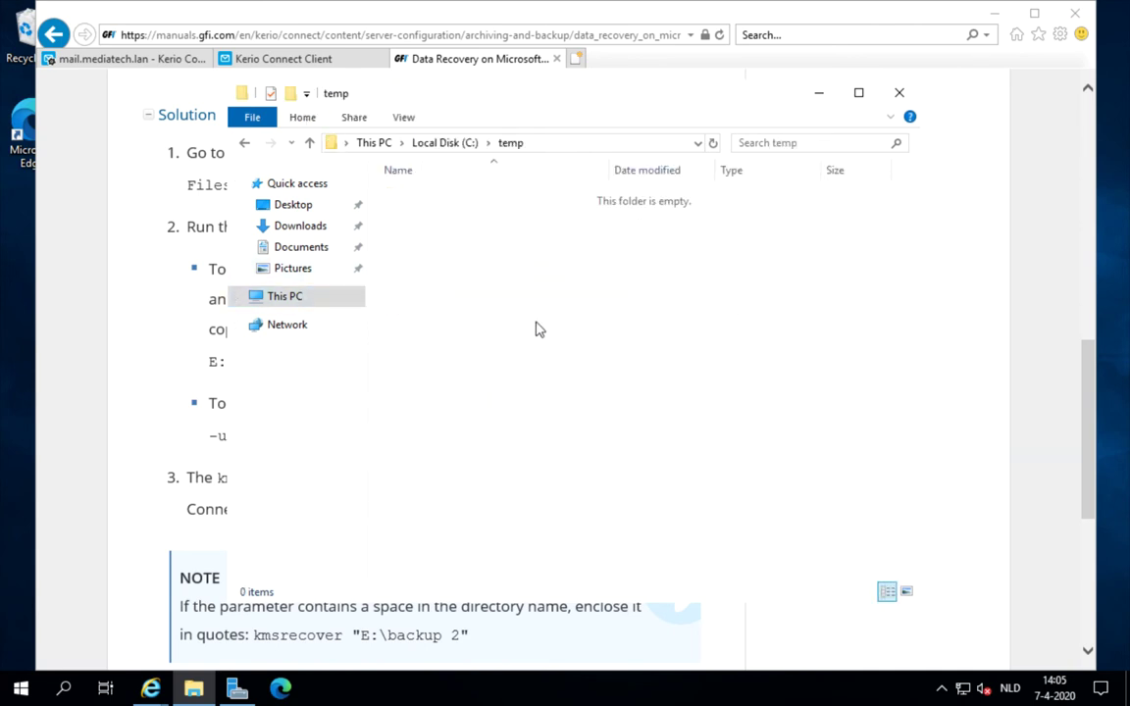
{"action": "left_click", "coordinate": [900, 95]}
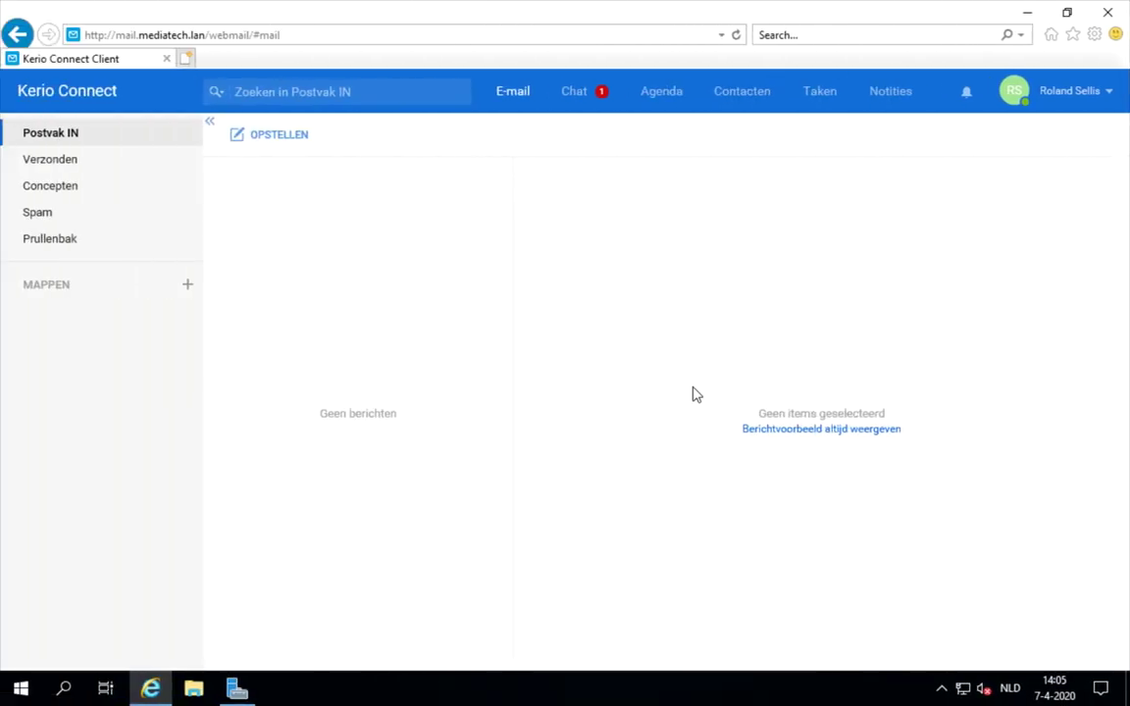
- Copy the newest backup, C20200407T120042Z.zip, from C:\Backup
{"action": "left_click", "coordinate": [193, 690]}
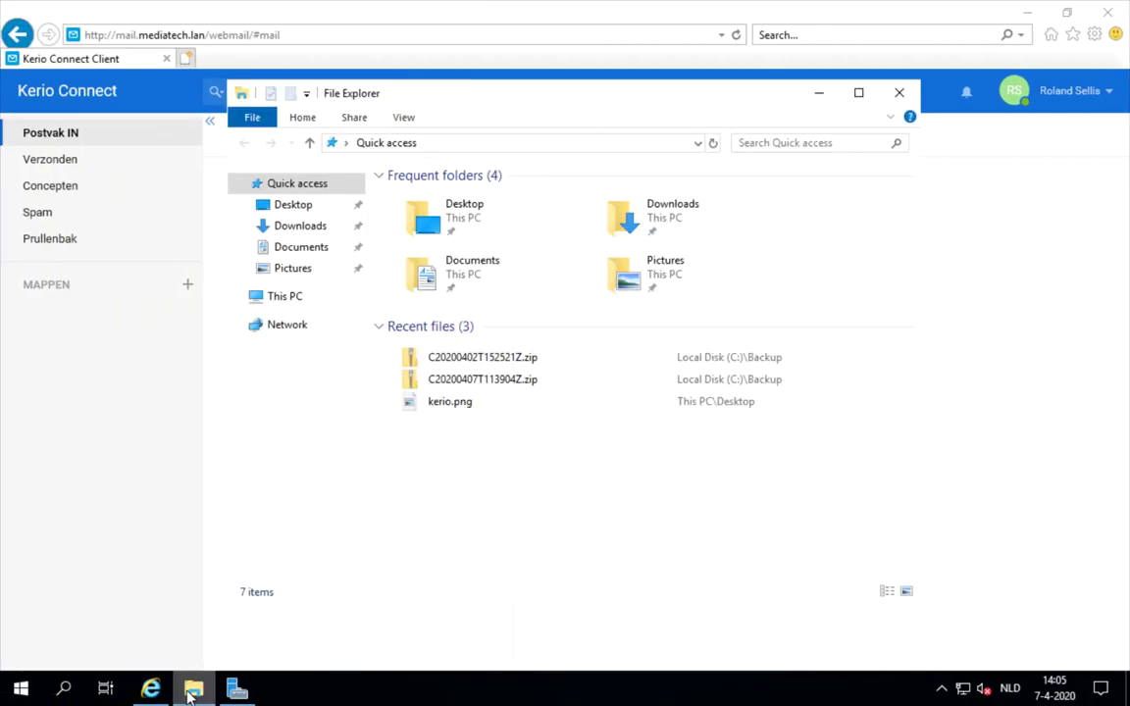
{"action": "left_click", "coordinate": [292, 299]}
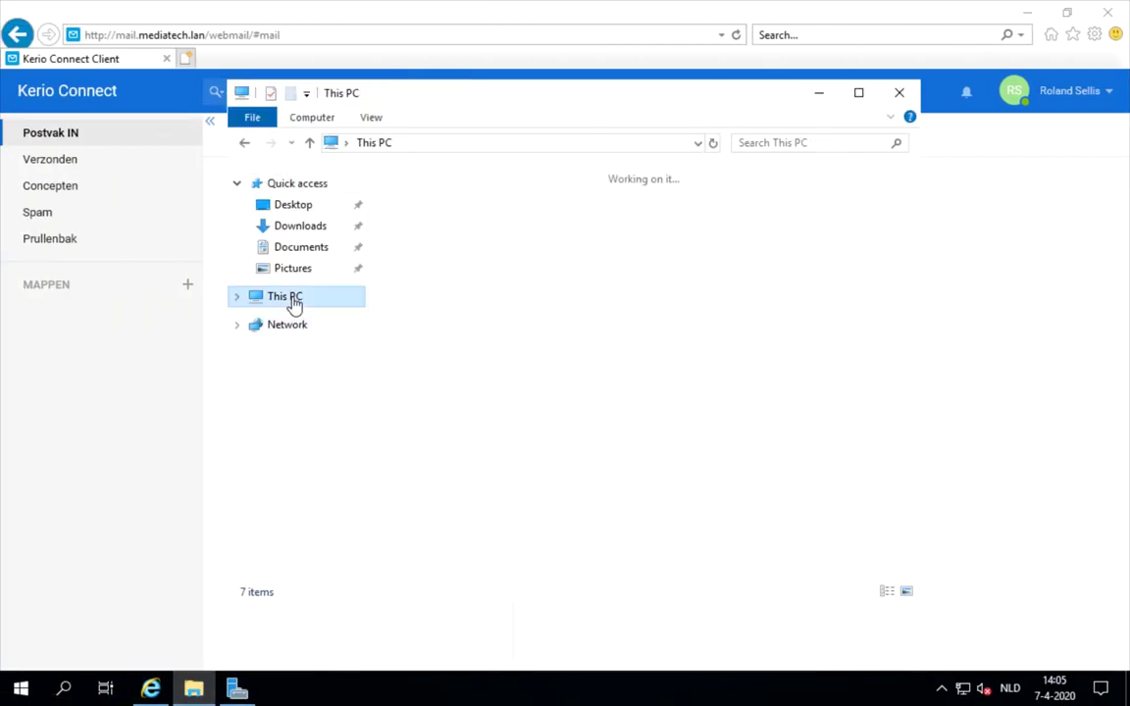
{"action": "double_click", "coordinate": [475, 444]}
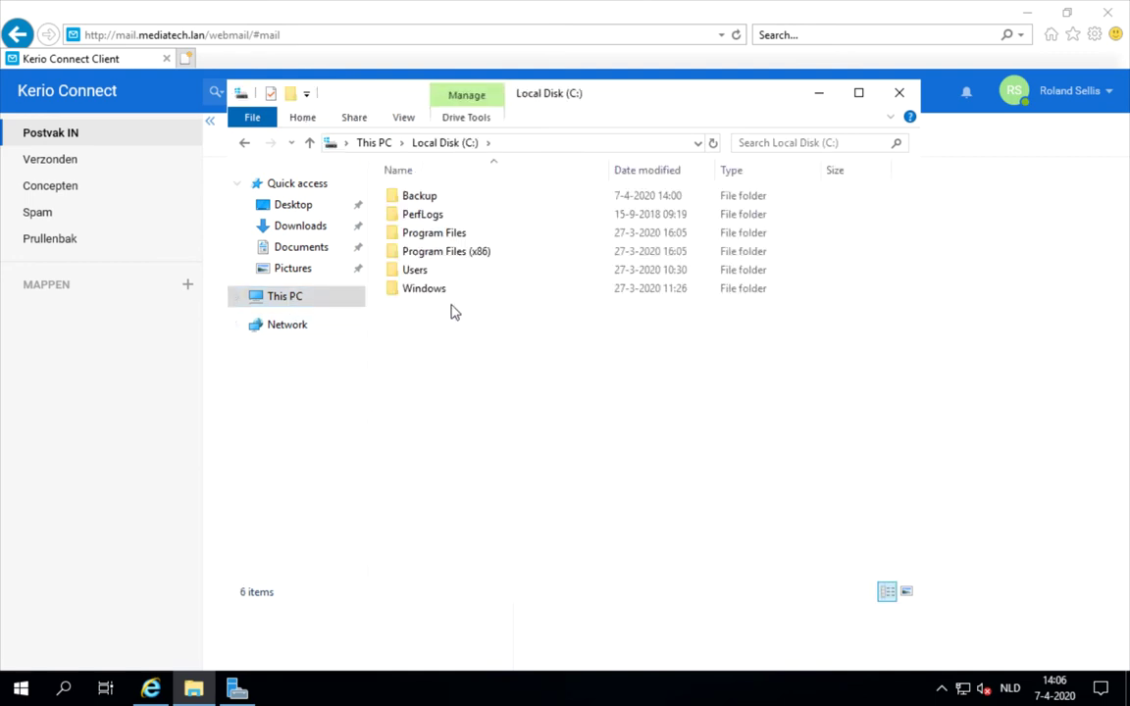
{"action": "double_click", "coordinate": [439, 199]}
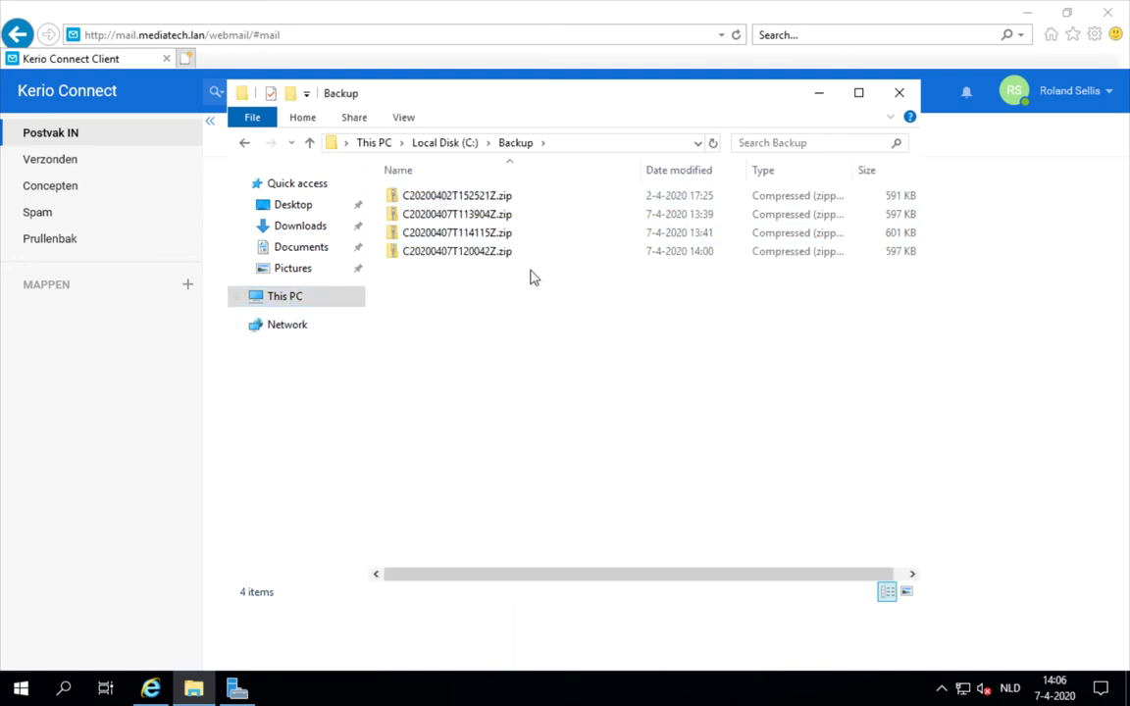
{"action": "left_click", "coordinate": [570, 257]}
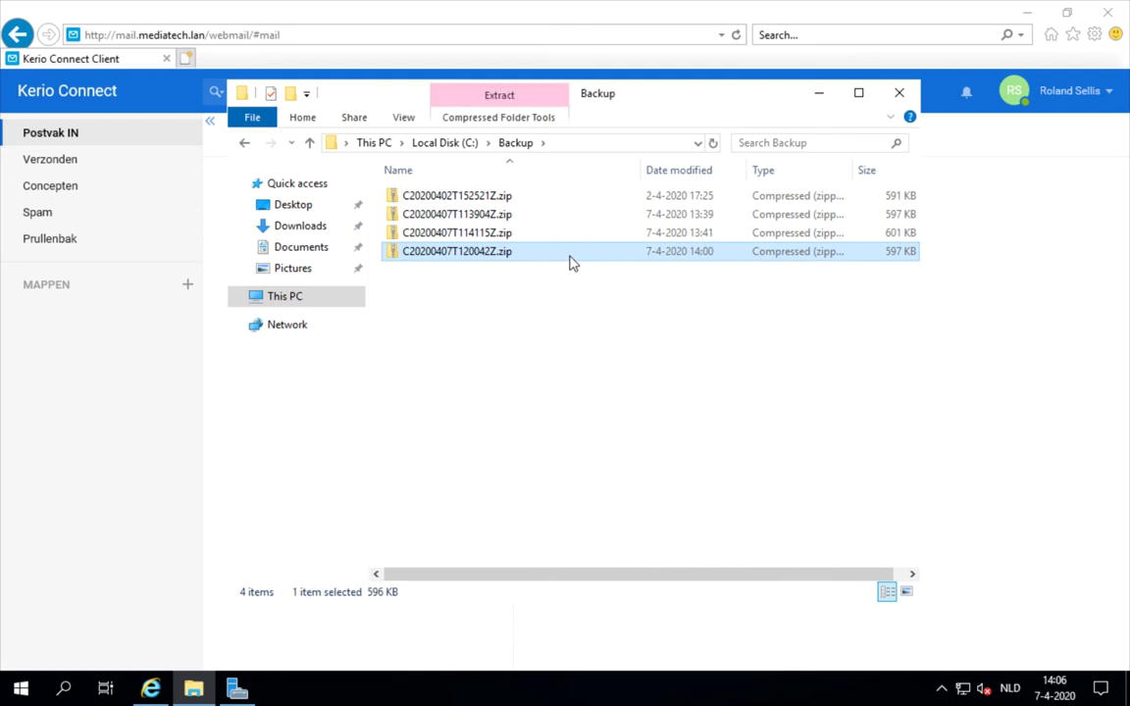
{"action": "right_click", "coordinate": [572, 259]}
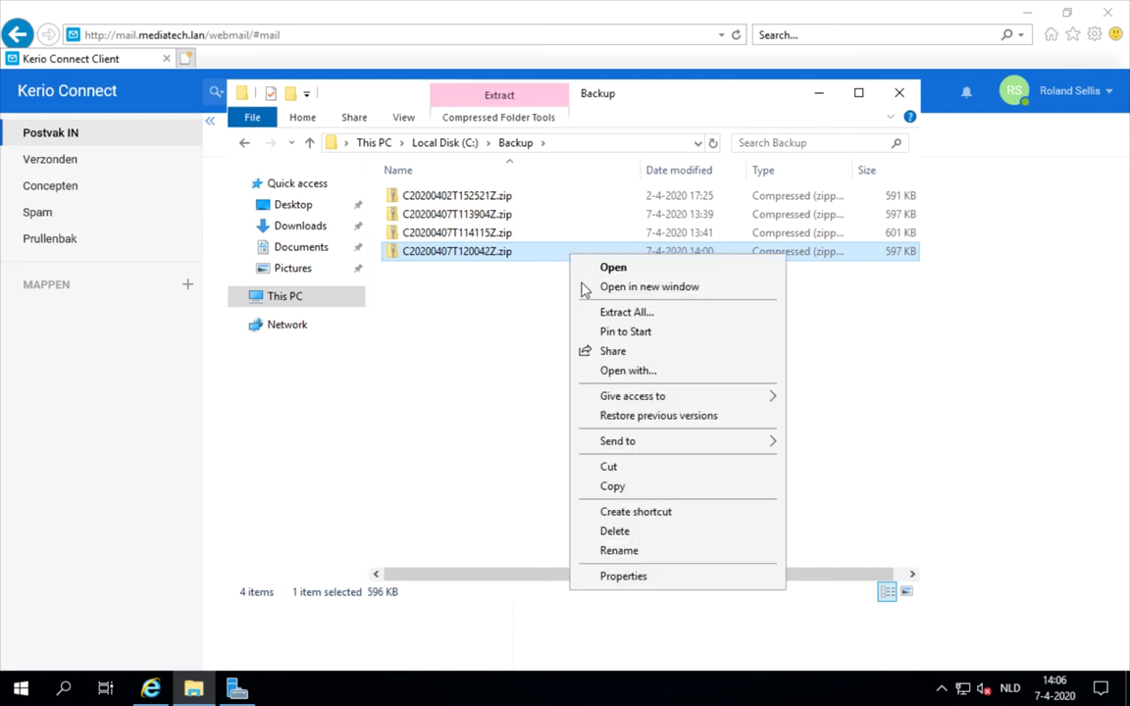
{"action": "left_click", "coordinate": [625, 485]}
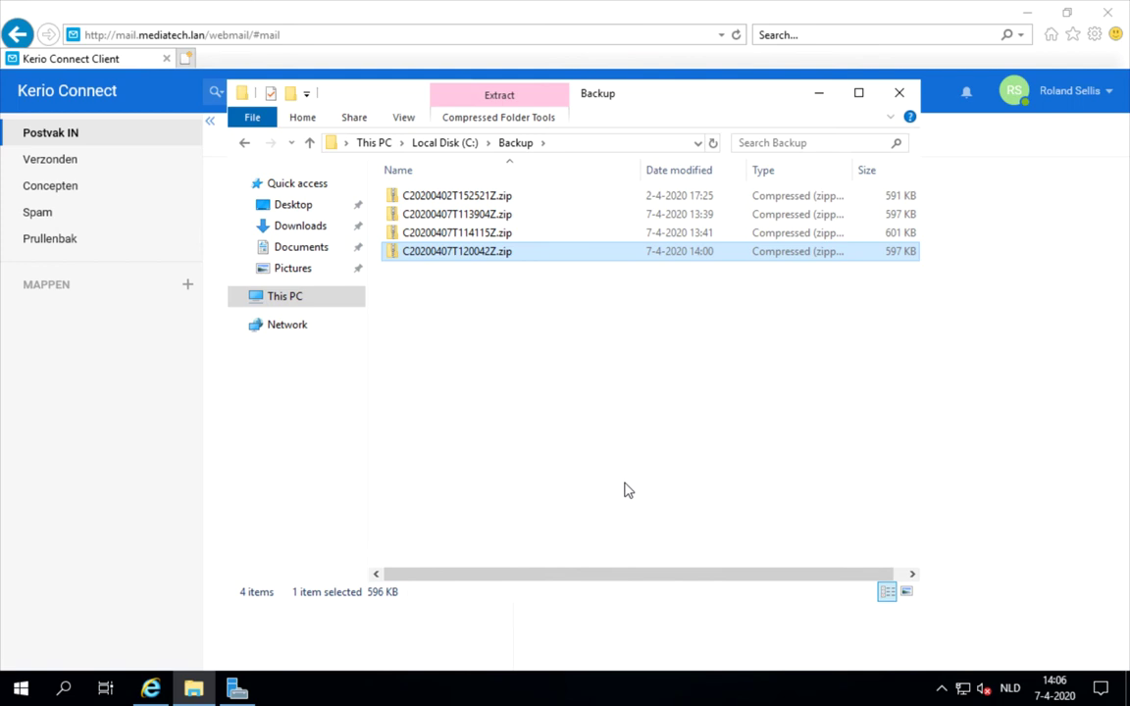
{"action": "left_click", "coordinate": [584, 142]}
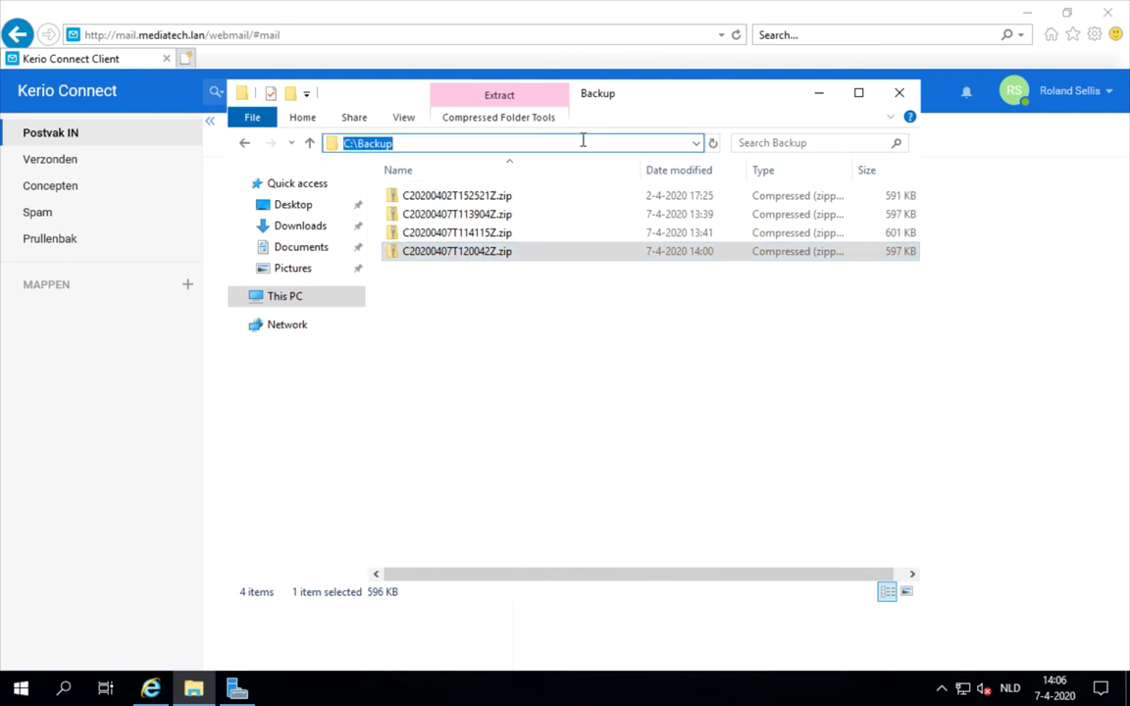
- Go to the mail server's \\MAIL\c$ share
{"action": "key", "text": "Escape"}
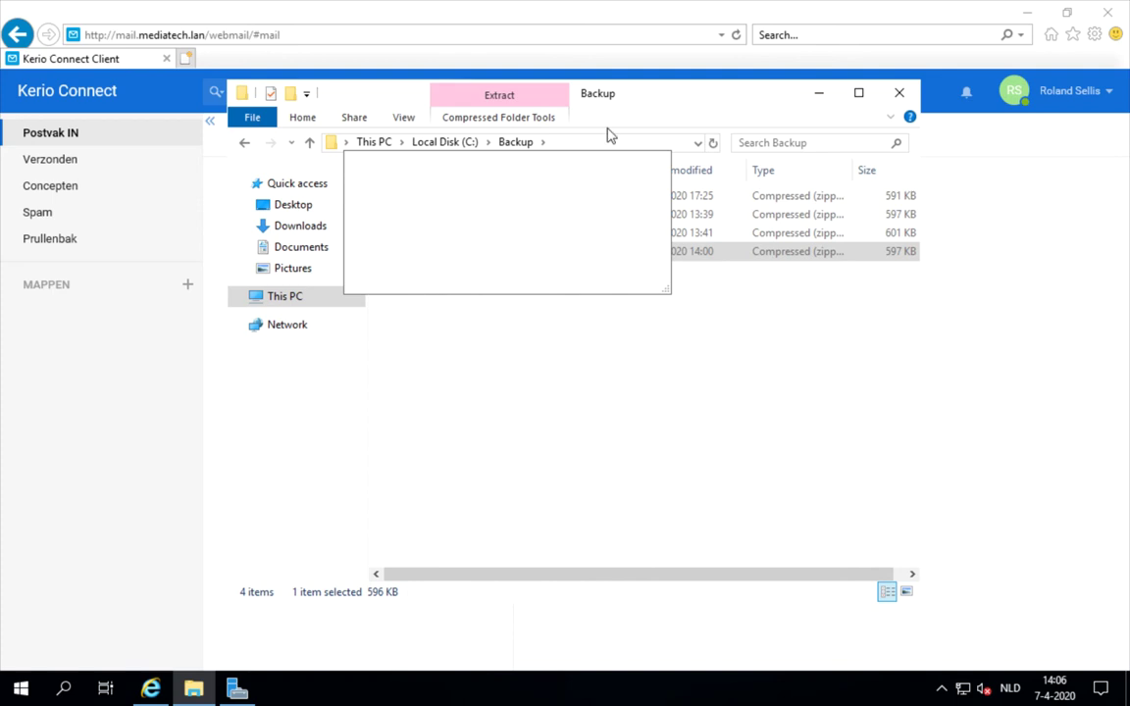
{"action": "left_click", "coordinate": [581, 140]}
{"action": "type", "text": "\\\\"}
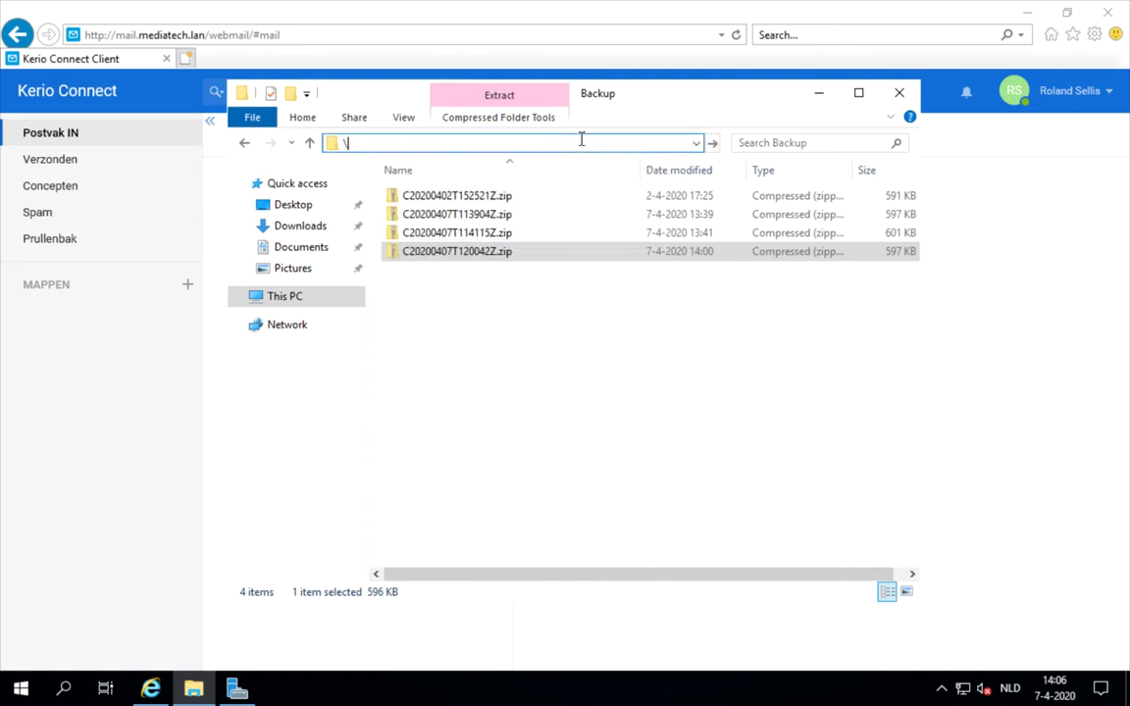
{"action": "type", "text": "mail"}
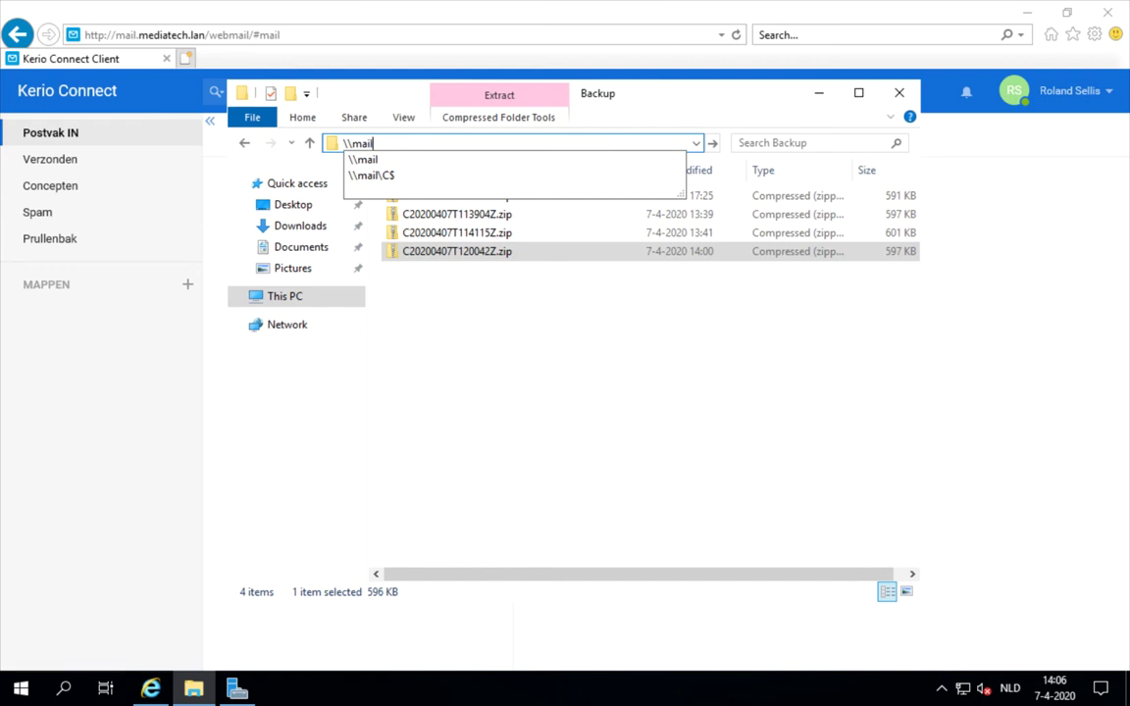
{"action": "key", "text": "Down"}
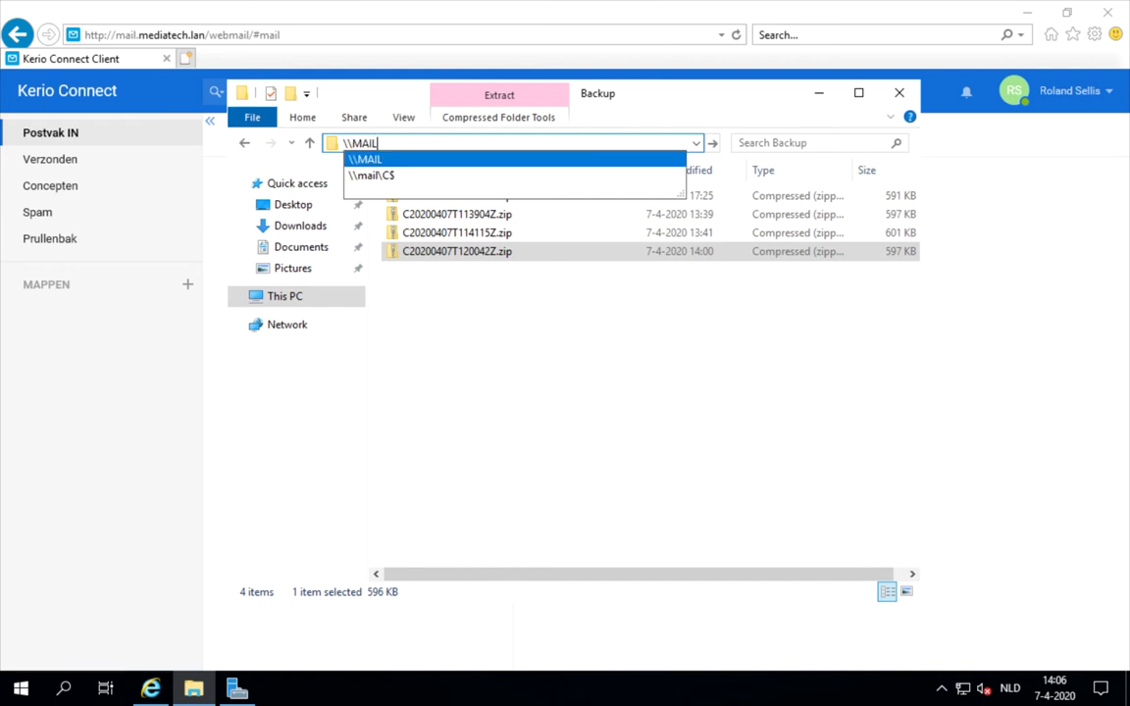
{"action": "type", "text": "\\c"}
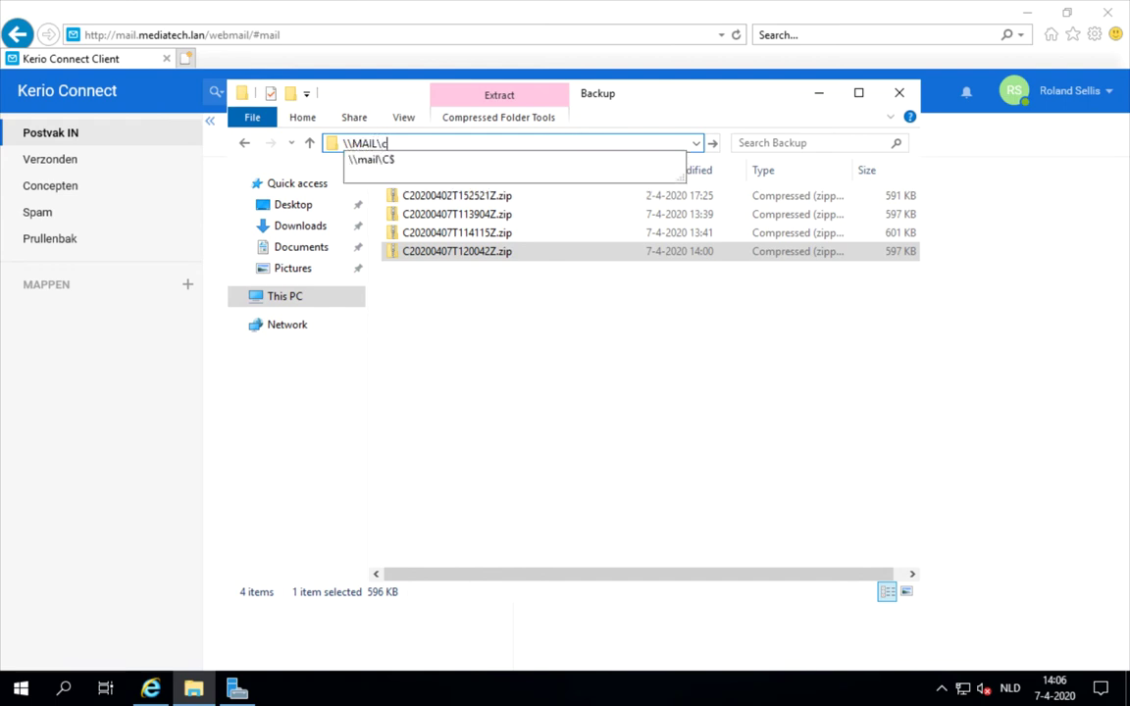
{"action": "type", "text": "$"}
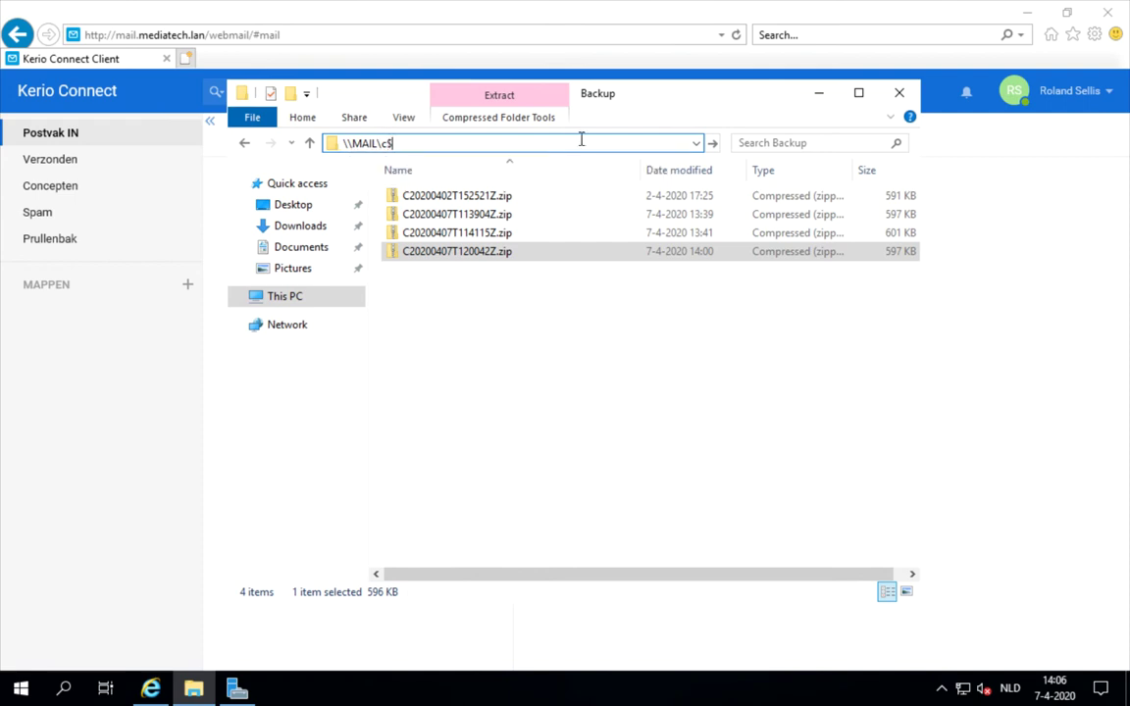
{"action": "key", "text": "Return"}
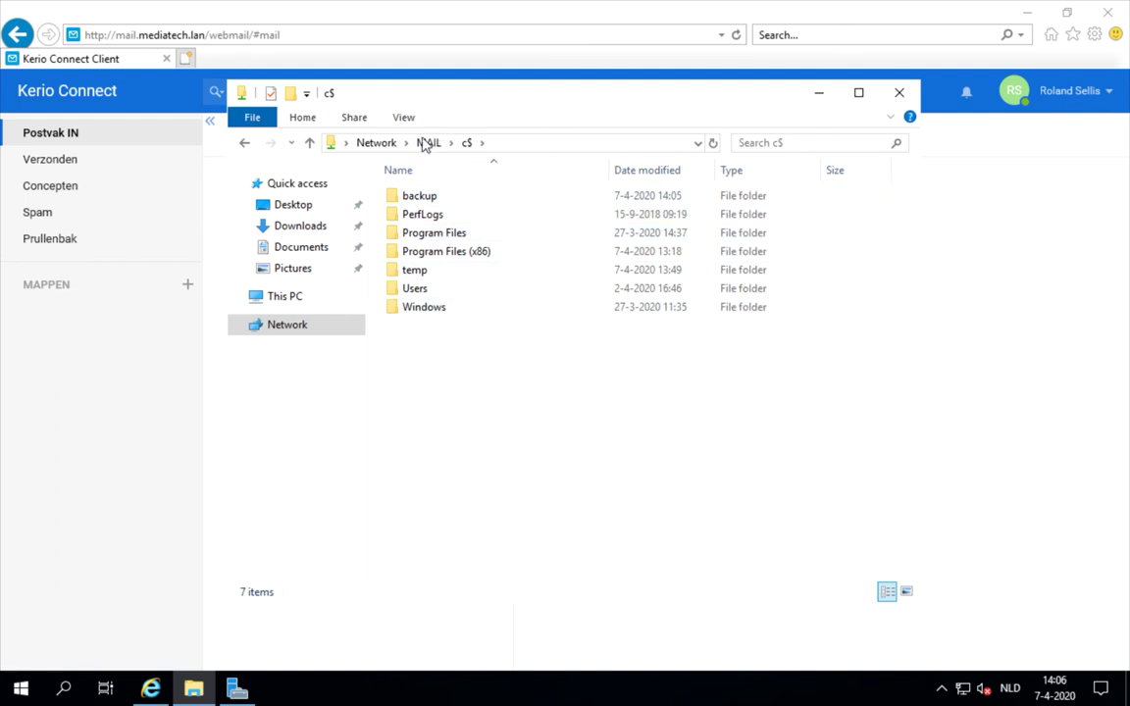
- Paste C20200407T120042Z.zip into the share's empty backup folder
{"action": "double_click", "coordinate": [420, 201]}
{"action": "right_click", "coordinate": [441, 215]}
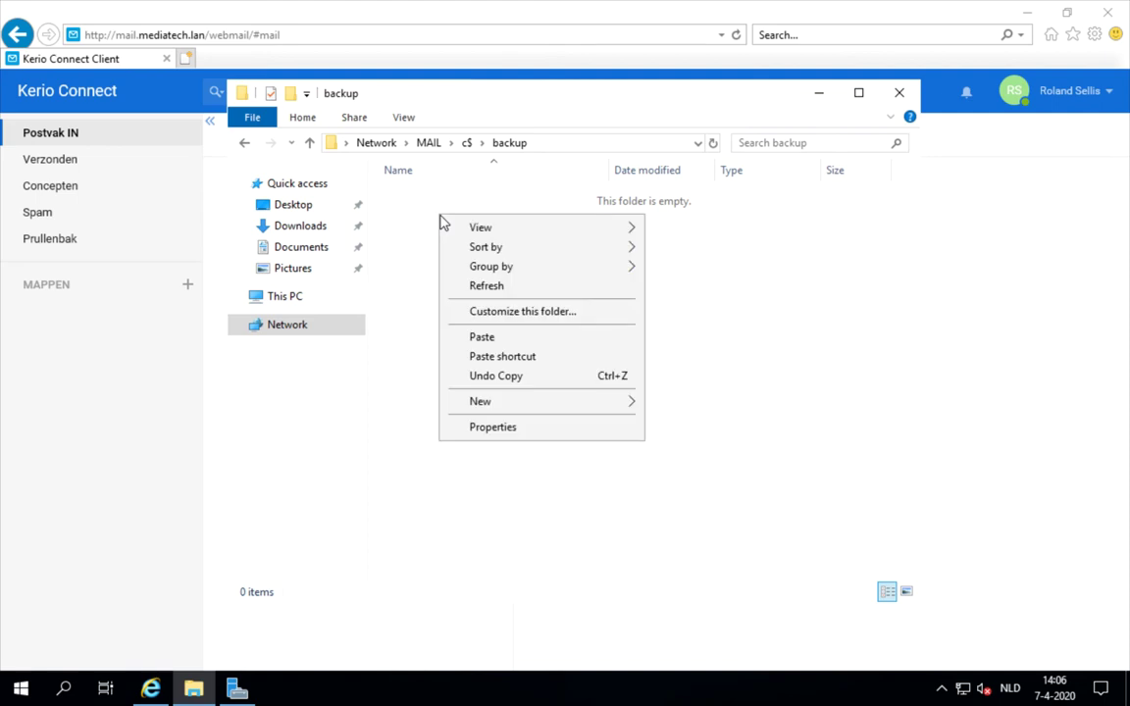
{"action": "left_click", "coordinate": [494, 336]}
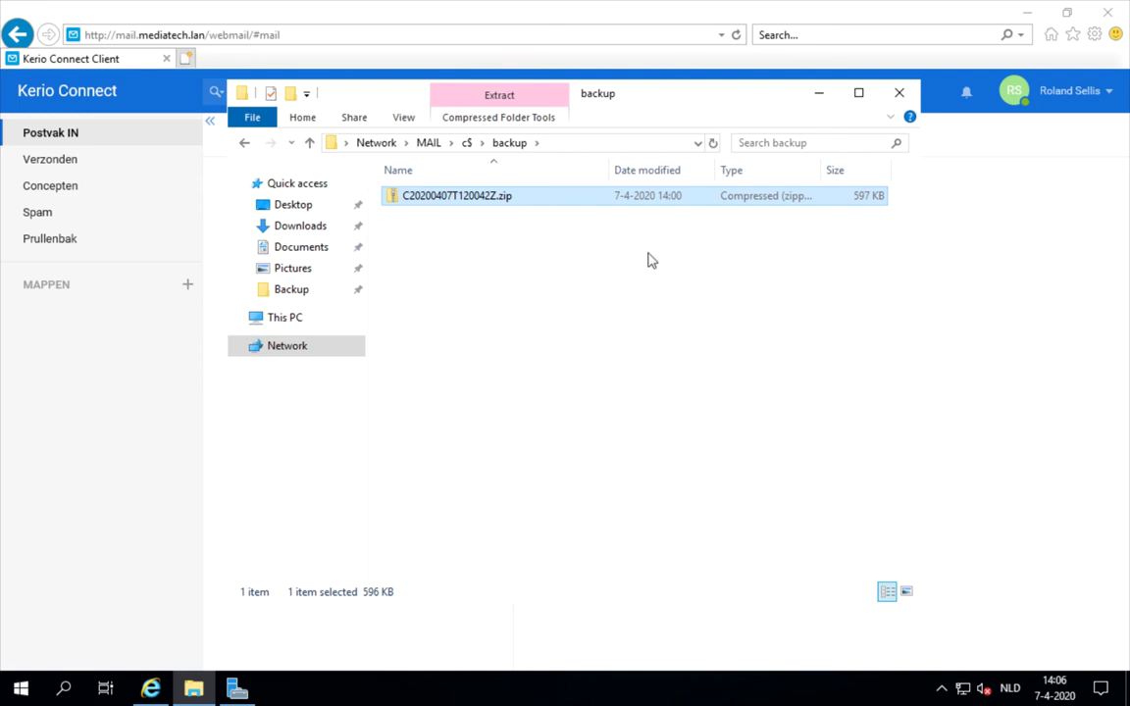
- Close Explorer and copy the particular-backup kmsrecover command from the Data Recovery help page
{"action": "left_click", "coordinate": [907, 100]}
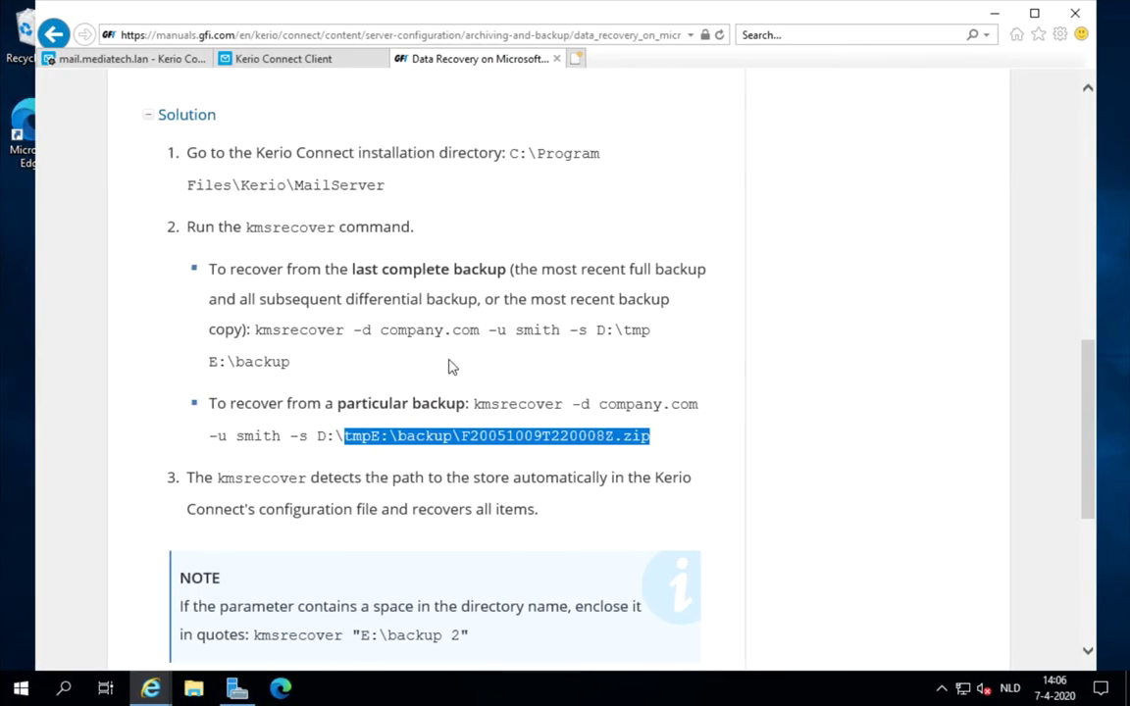
{"action": "left_click", "coordinate": [471, 397]}
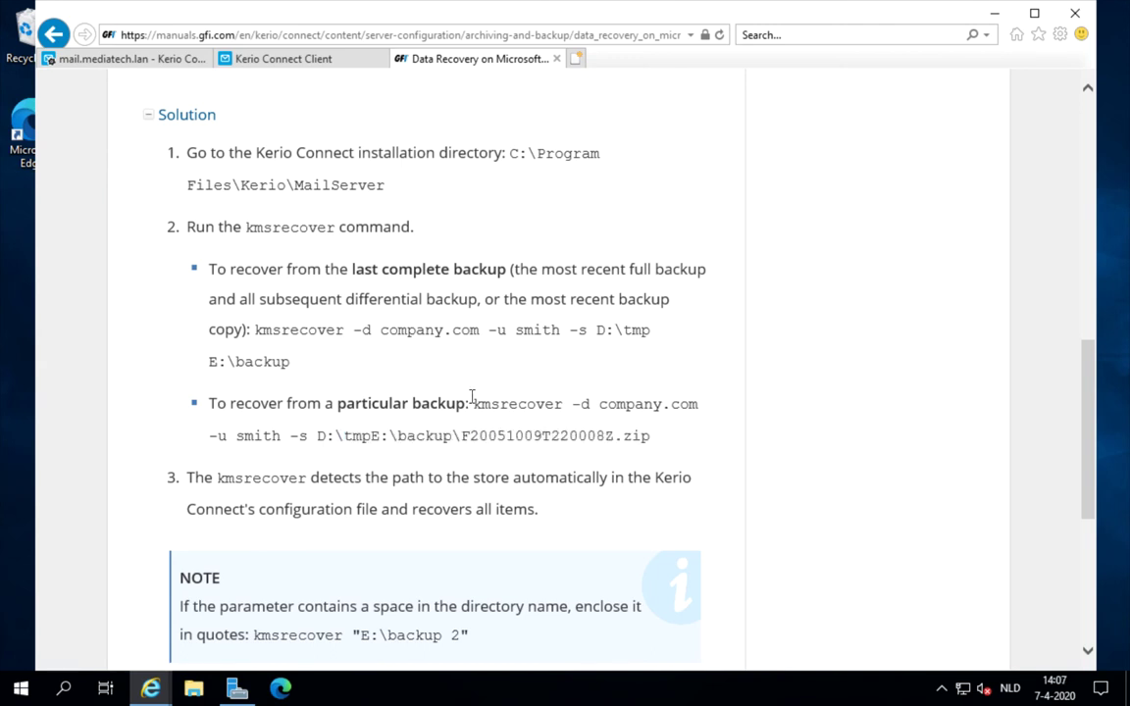
{"action": "left_click_drag", "start_coordinate": [473, 403], "coordinate": [678, 430]}
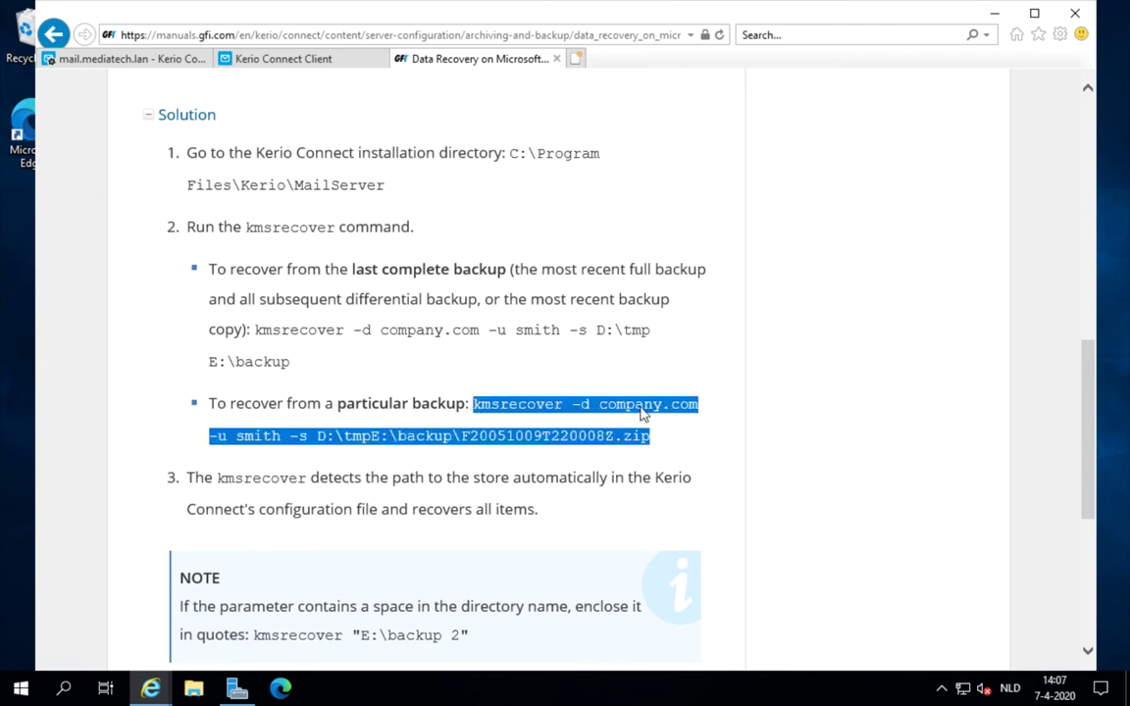
{"action": "right_click", "coordinate": [642, 412]}
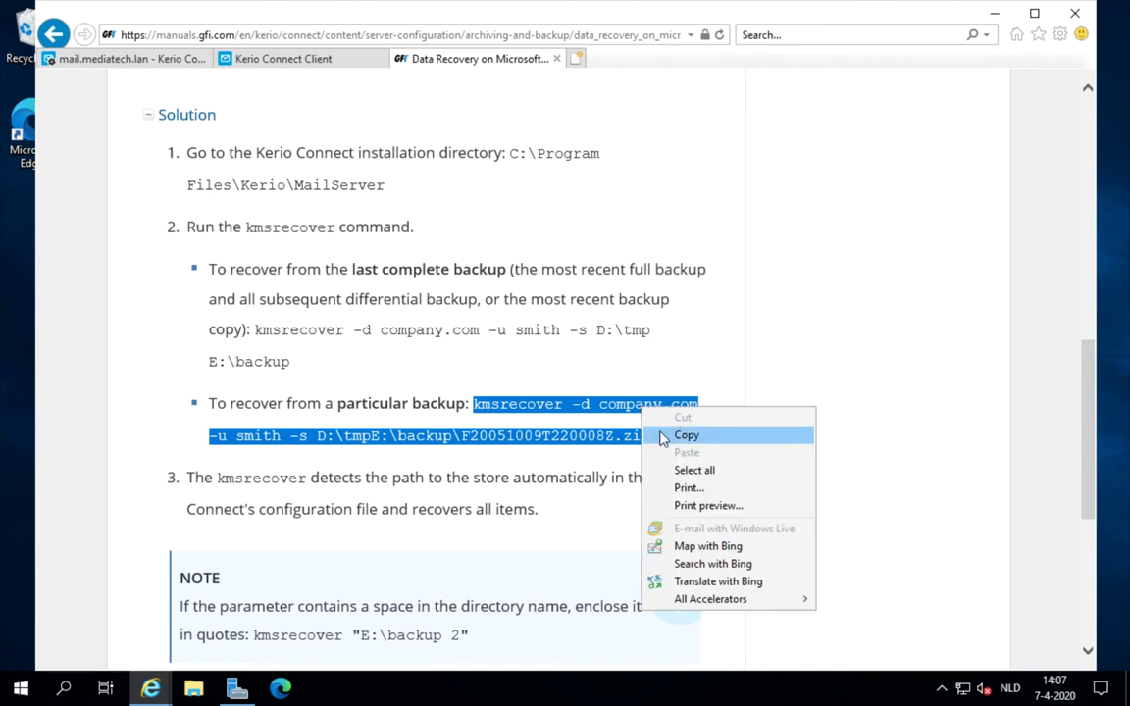
{"action": "left_click", "coordinate": [657, 434]}
{"action": "left_click", "coordinate": [18, 691]}
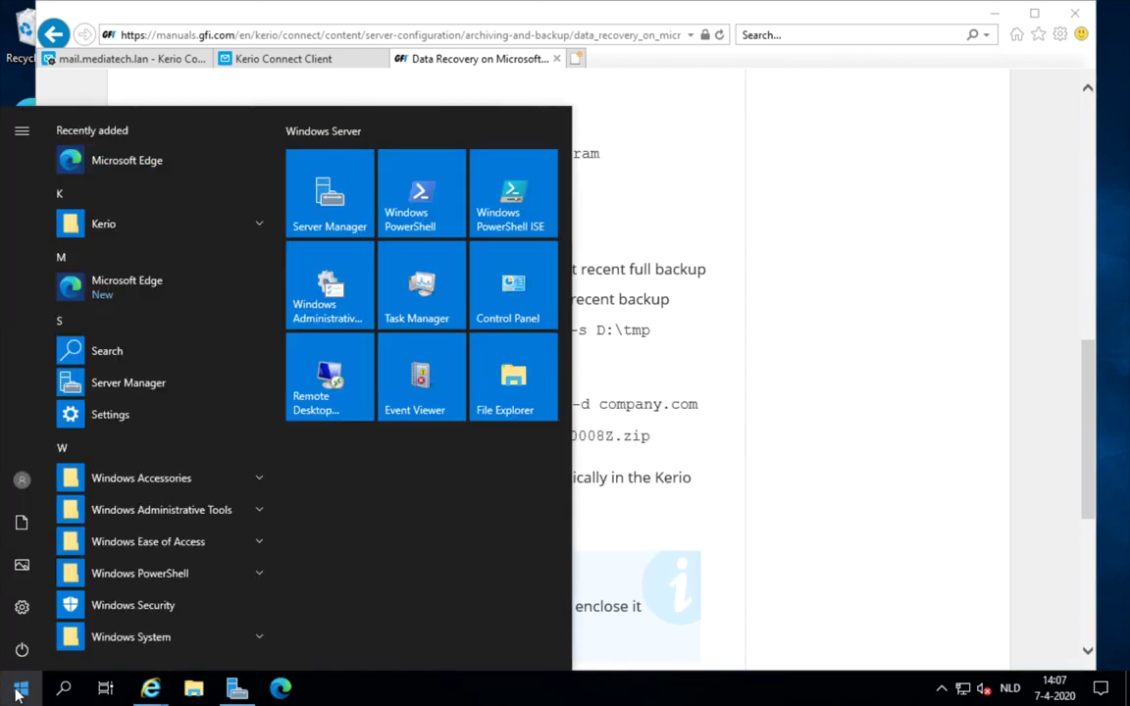
- Paste the kmsrecover command into Notepad and set the domain to mediatech.lan and the user's account name
{"action": "type", "text": "not"}
{"action": "key", "text": "Return"}
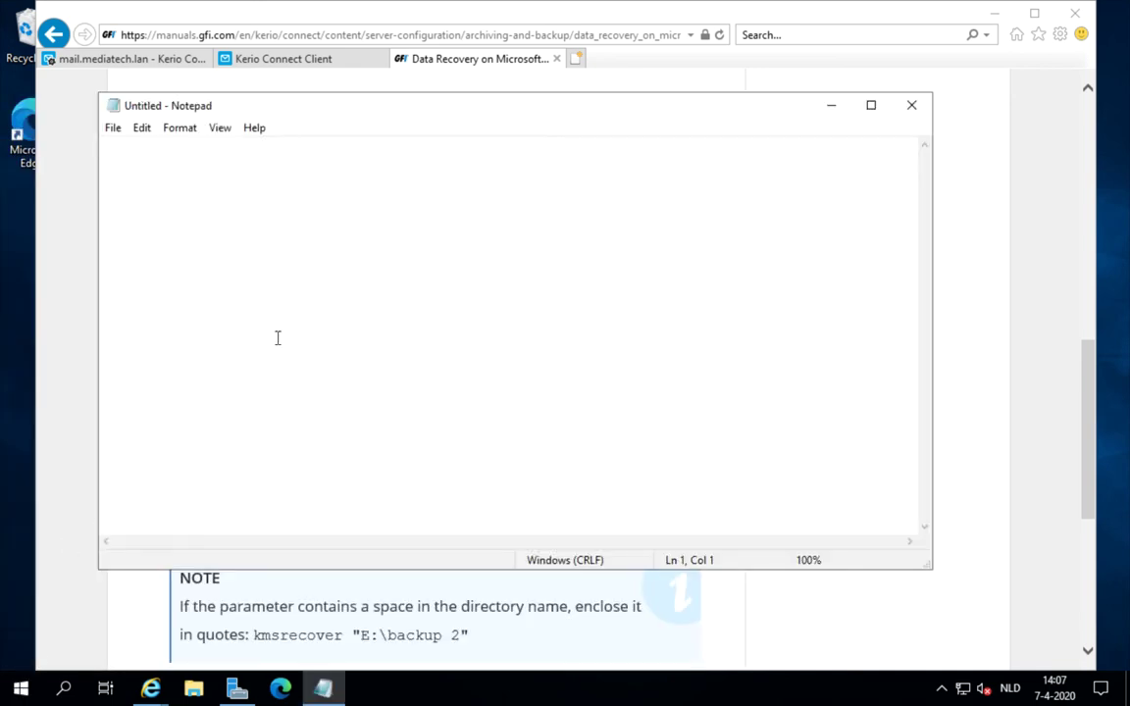
{"action": "key", "text": "ctrl+v"}
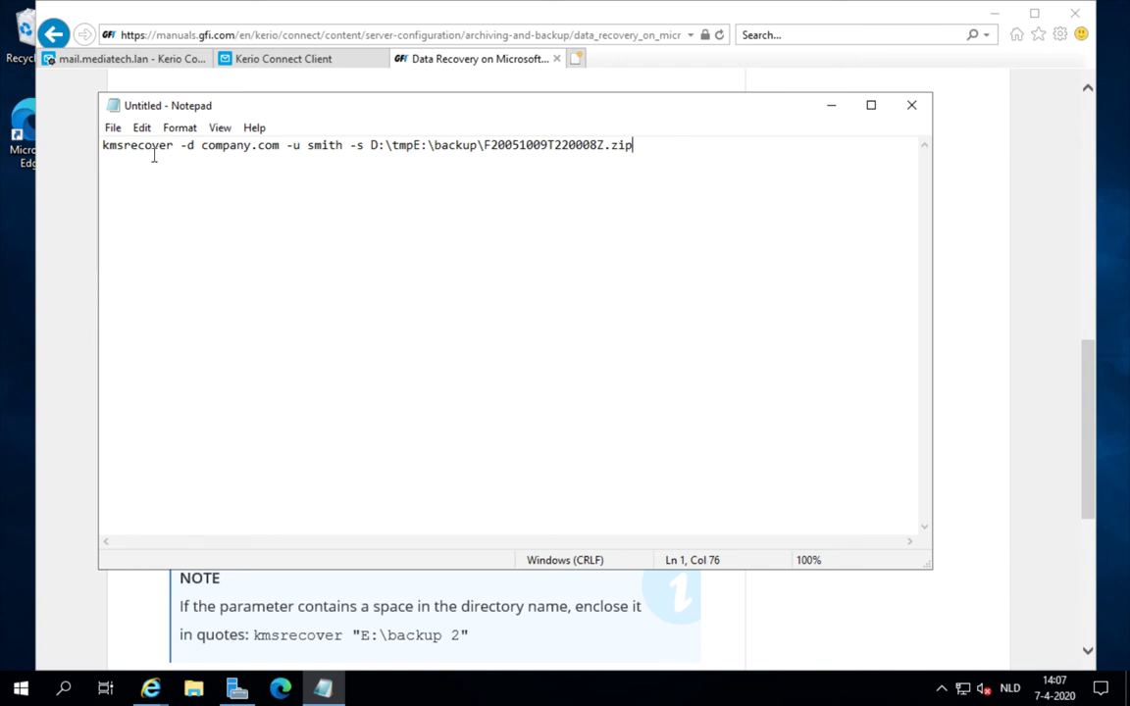
{"action": "left_click_drag", "start_coordinate": [102, 146], "coordinate": [279, 148]}
{"action": "left_click", "coordinate": [203, 147]}
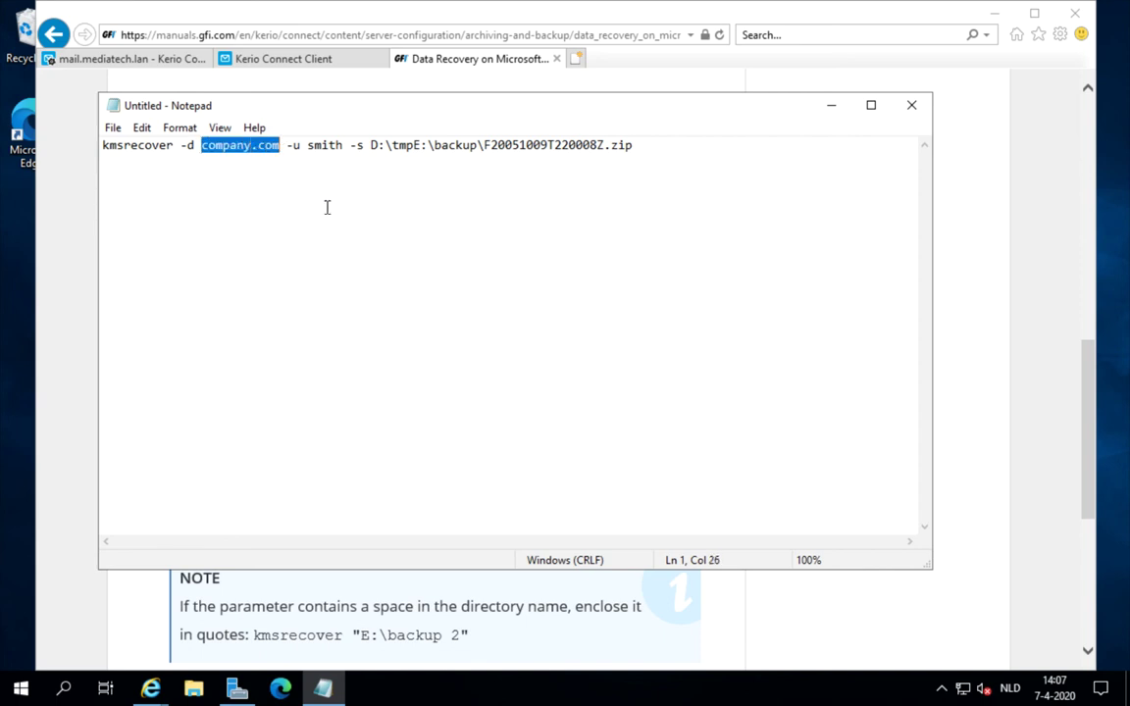
{"action": "type", "text": "mediatech"}
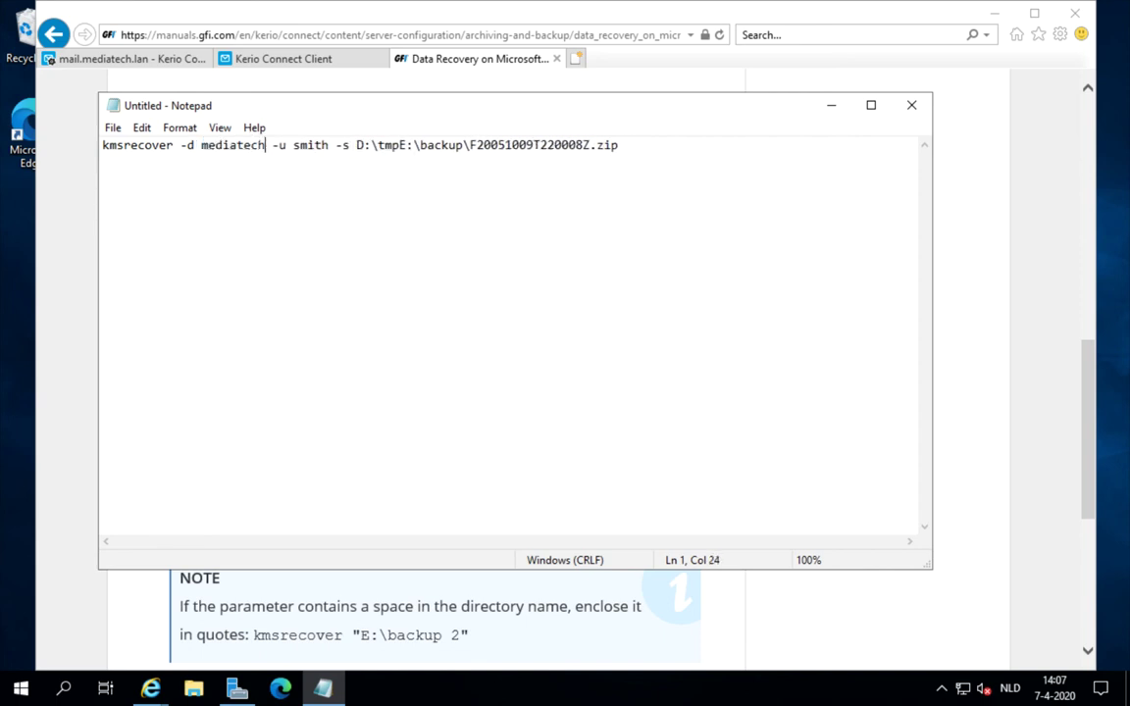
{"action": "type", "text": ".lan"}
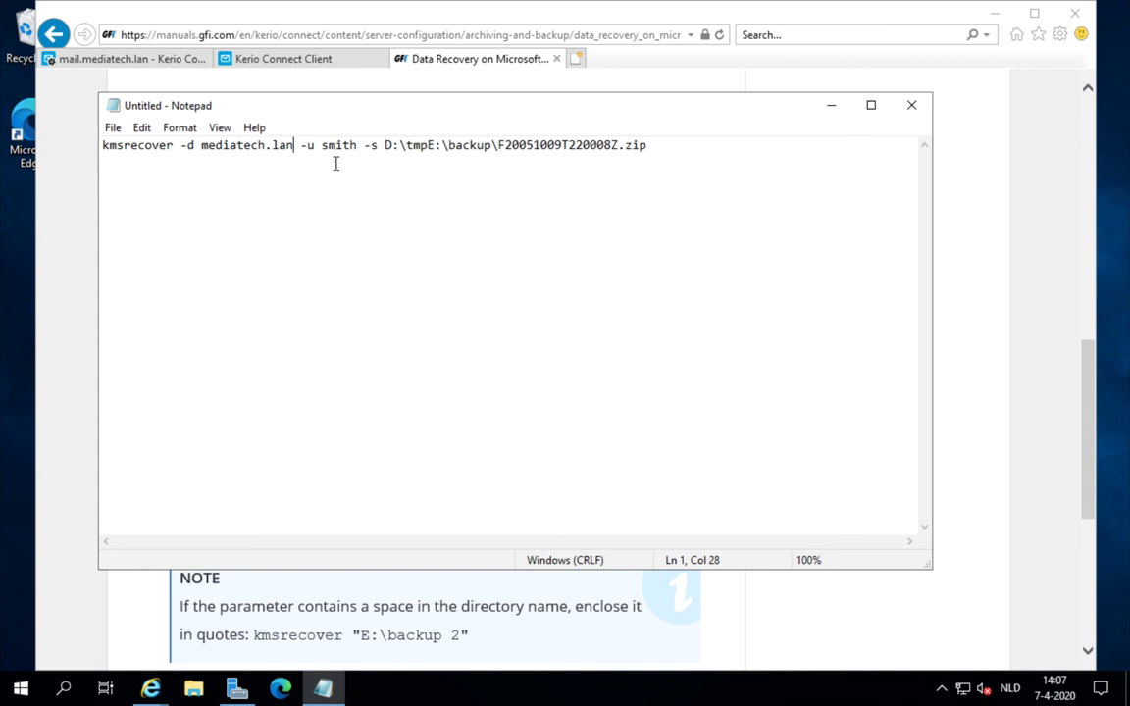
{"action": "double_click", "coordinate": [327, 145]}
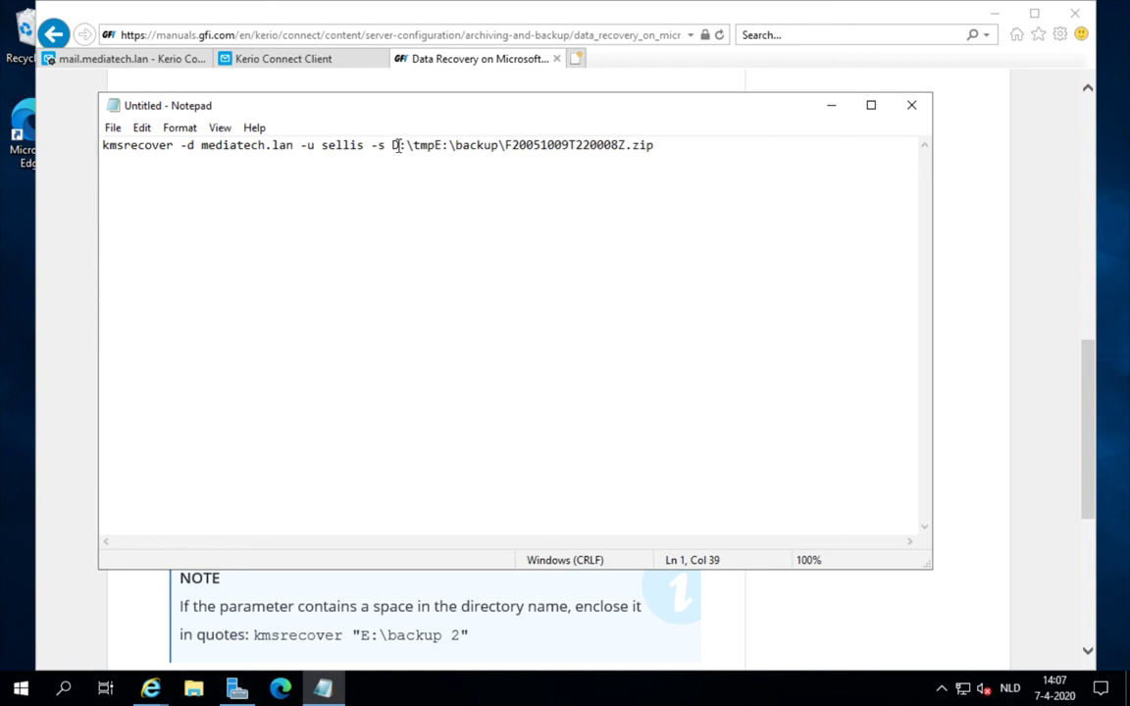
- Change the output folder from D:\tmp to c:\temp
{"action": "left_click", "coordinate": [435, 145]}
{"action": "left_click", "coordinate": [398, 145]}
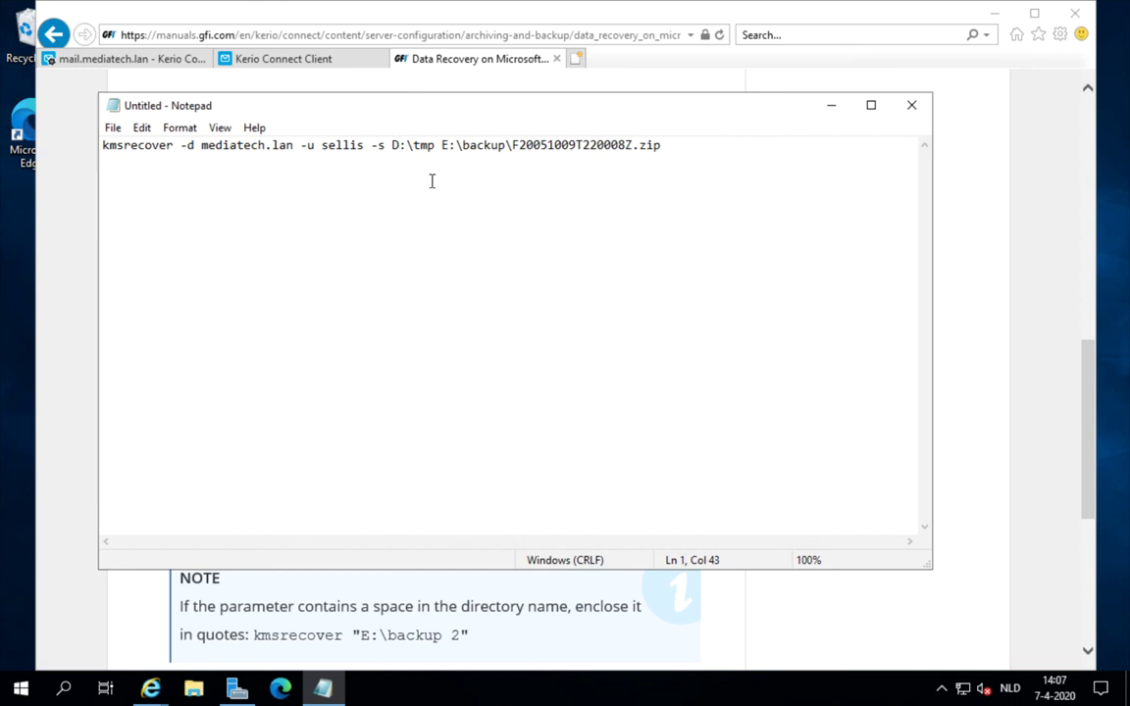
{"action": "key", "text": "BackSpace"}
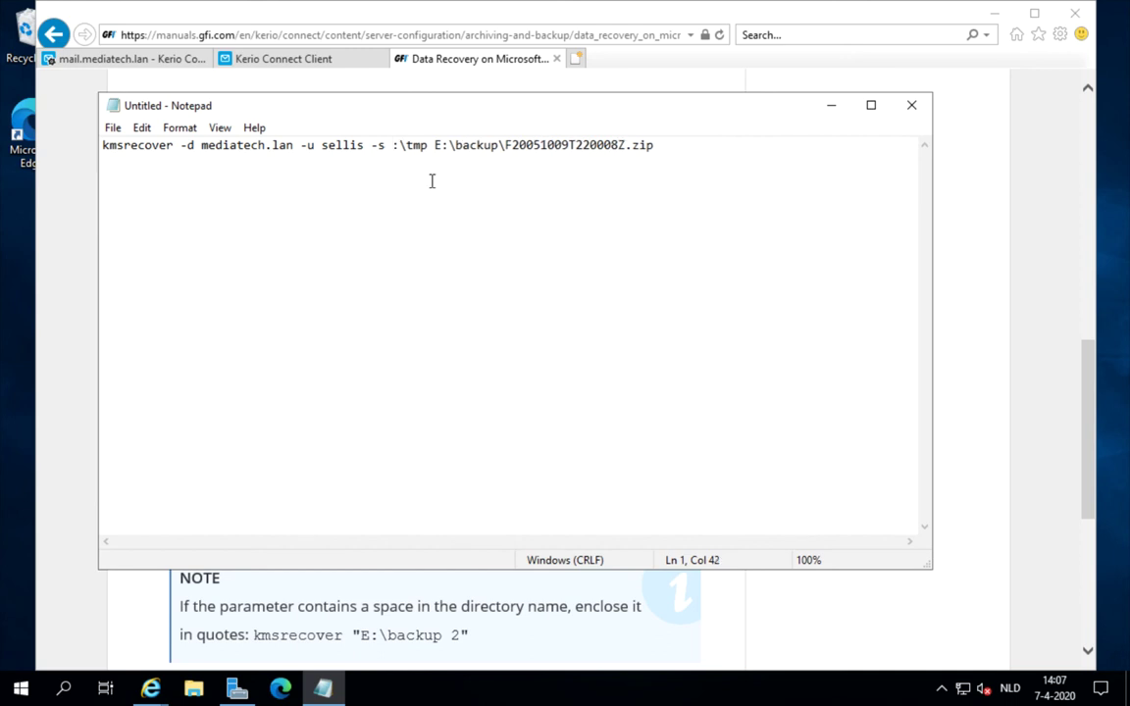
{"action": "type", "text": "c"}
{"action": "left_click_drag", "start_coordinate": [406, 145], "coordinate": [441, 145]}
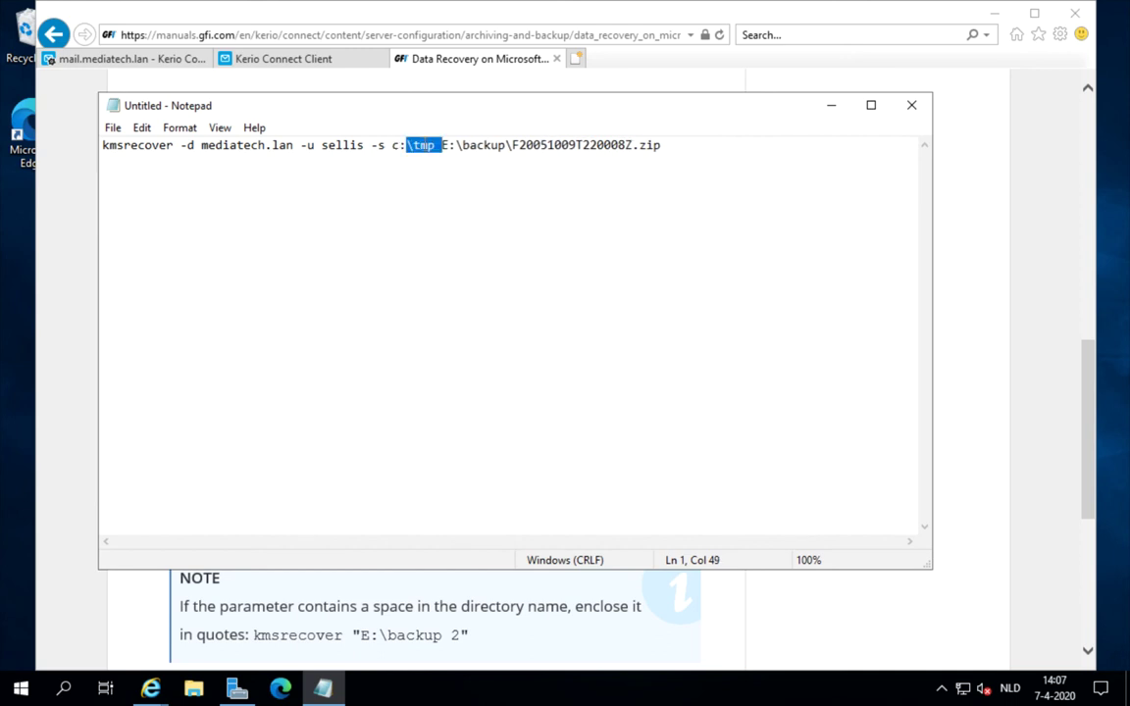
{"action": "left_click", "coordinate": [430, 145]}
{"action": "key", "text": "BackSpace"}
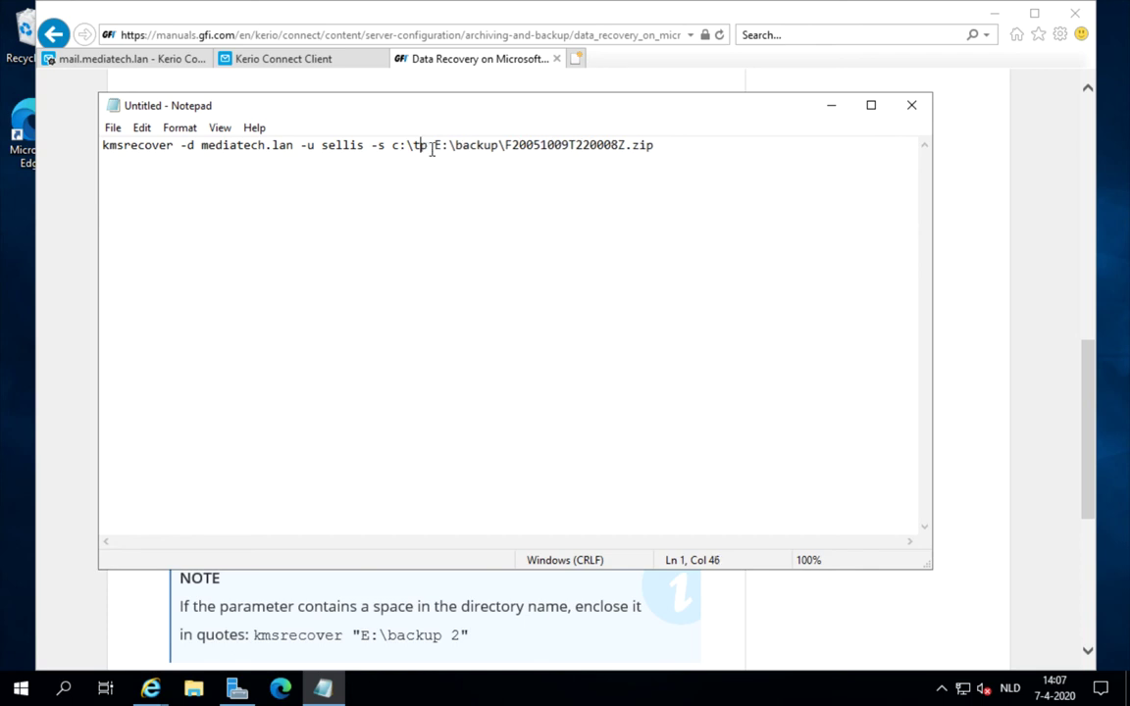
{"action": "type", "text": "em"}
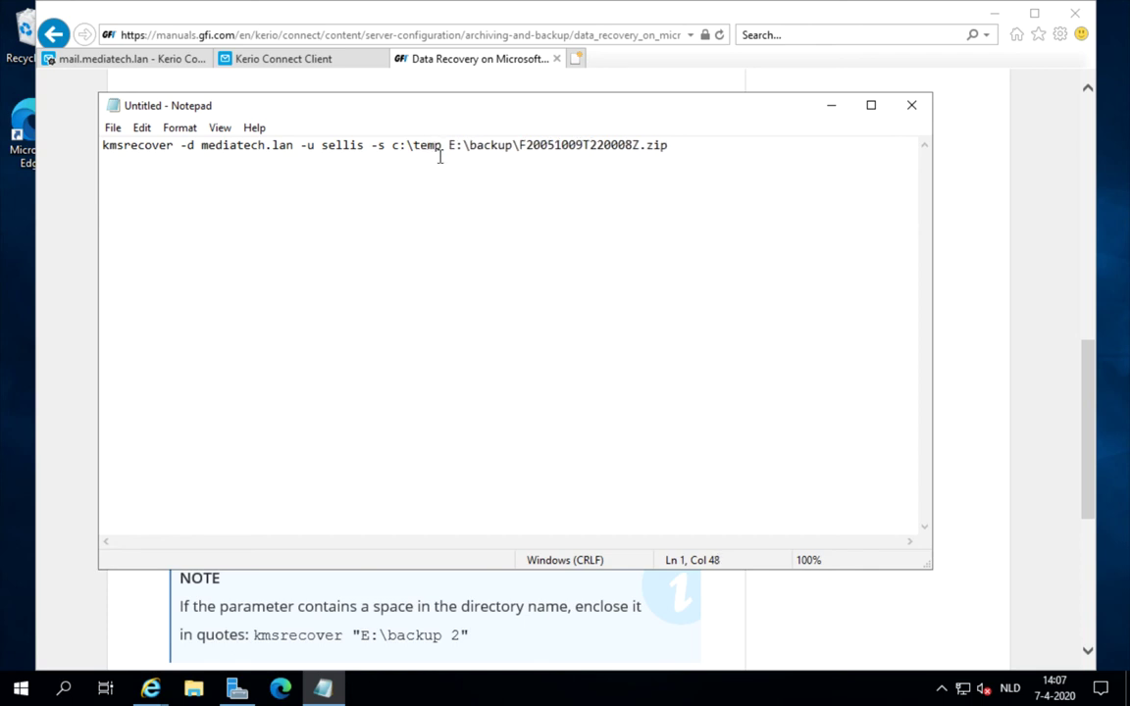
- Change the backup drive from E: to c: and delete the example zip file name
{"action": "key", "text": "Right"}
{"action": "key", "text": "Right"}
{"action": "left_click", "coordinate": [455, 147]}
{"action": "key", "text": "BackSpace"}
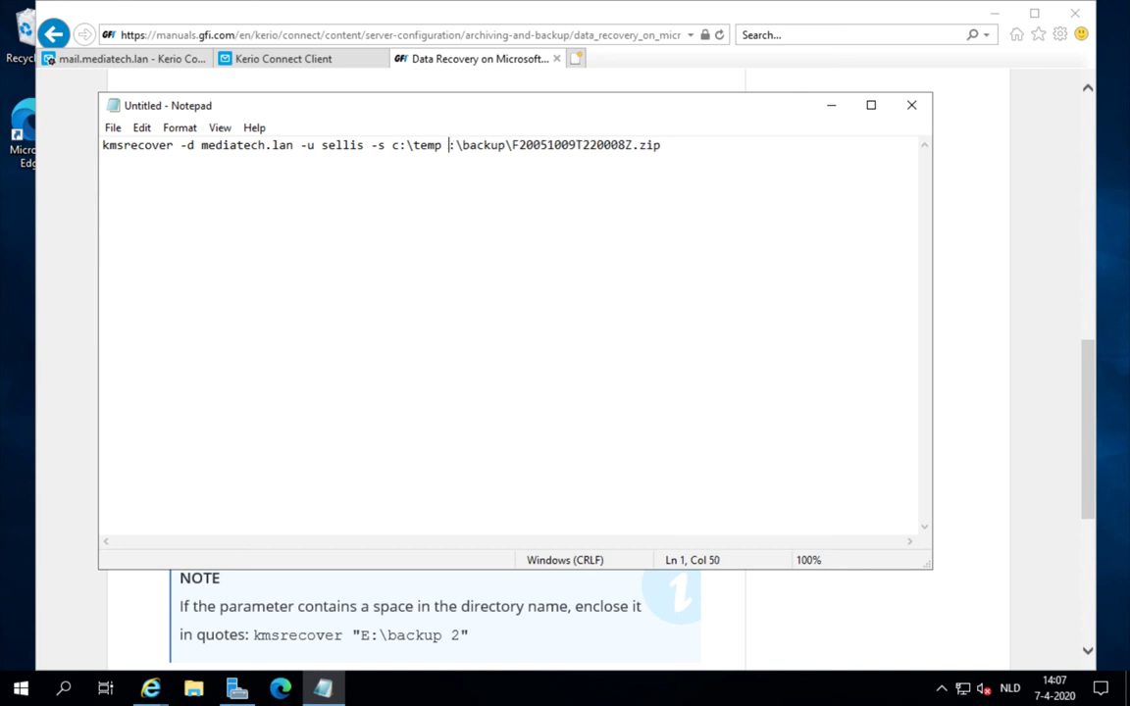
{"action": "type", "text": "c"}
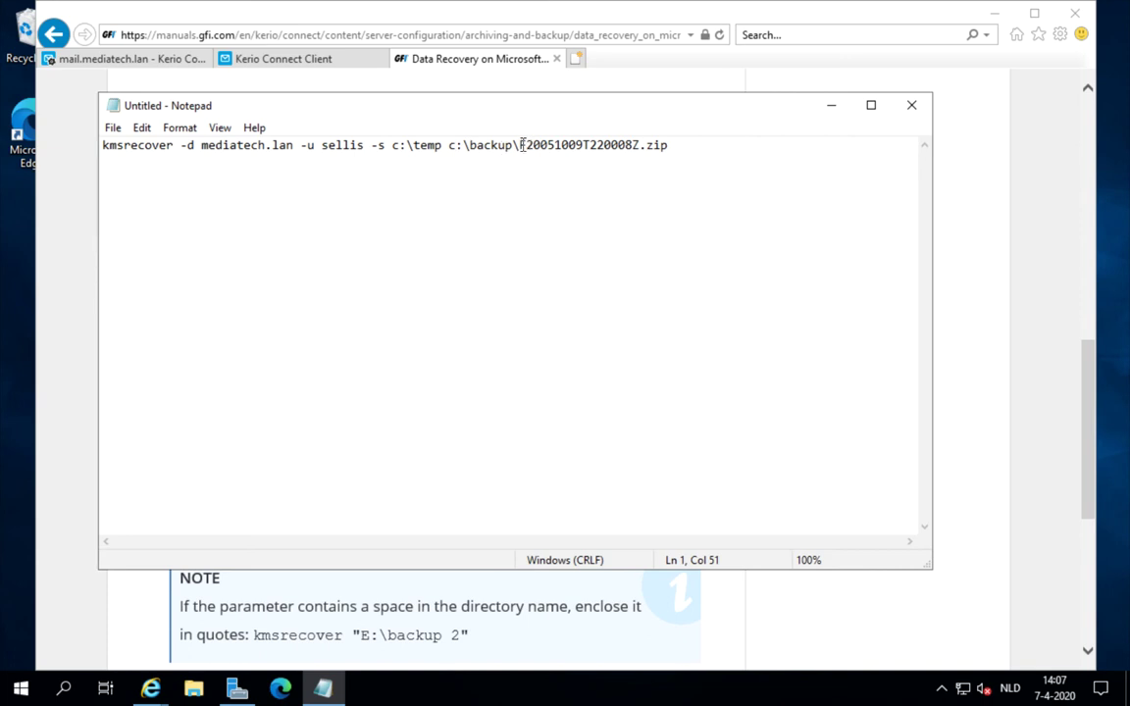
{"action": "left_click_drag", "start_coordinate": [519, 147], "coordinate": [672, 147]}
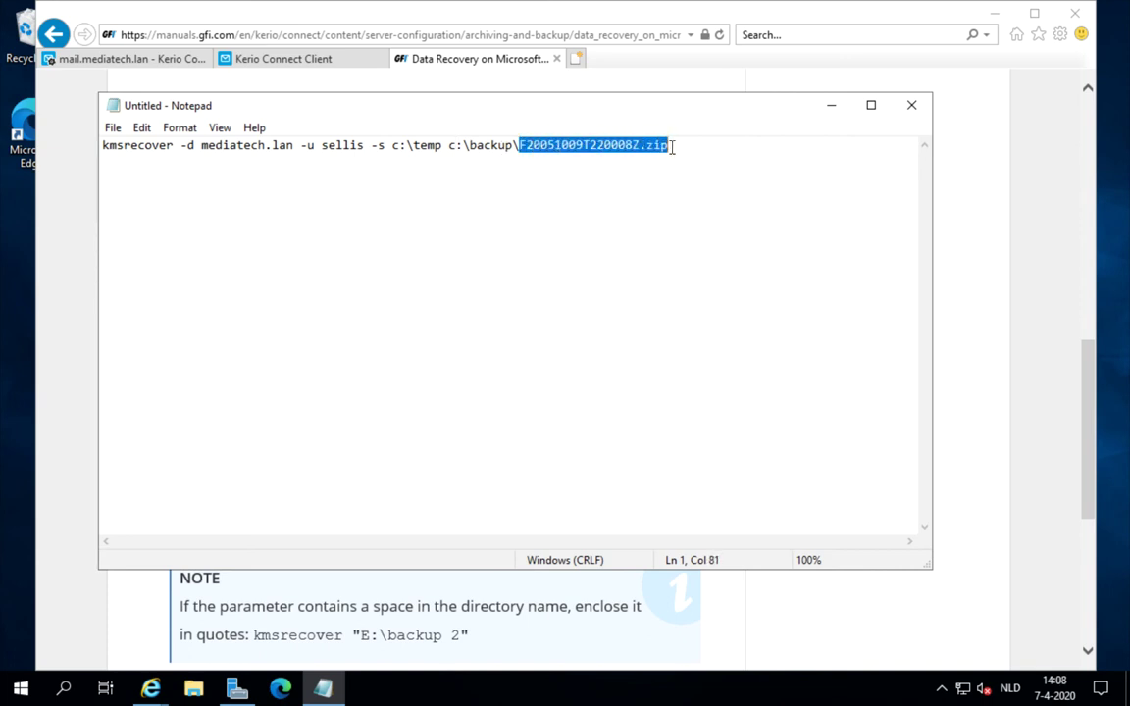
{"action": "key", "text": "BackSpace"}
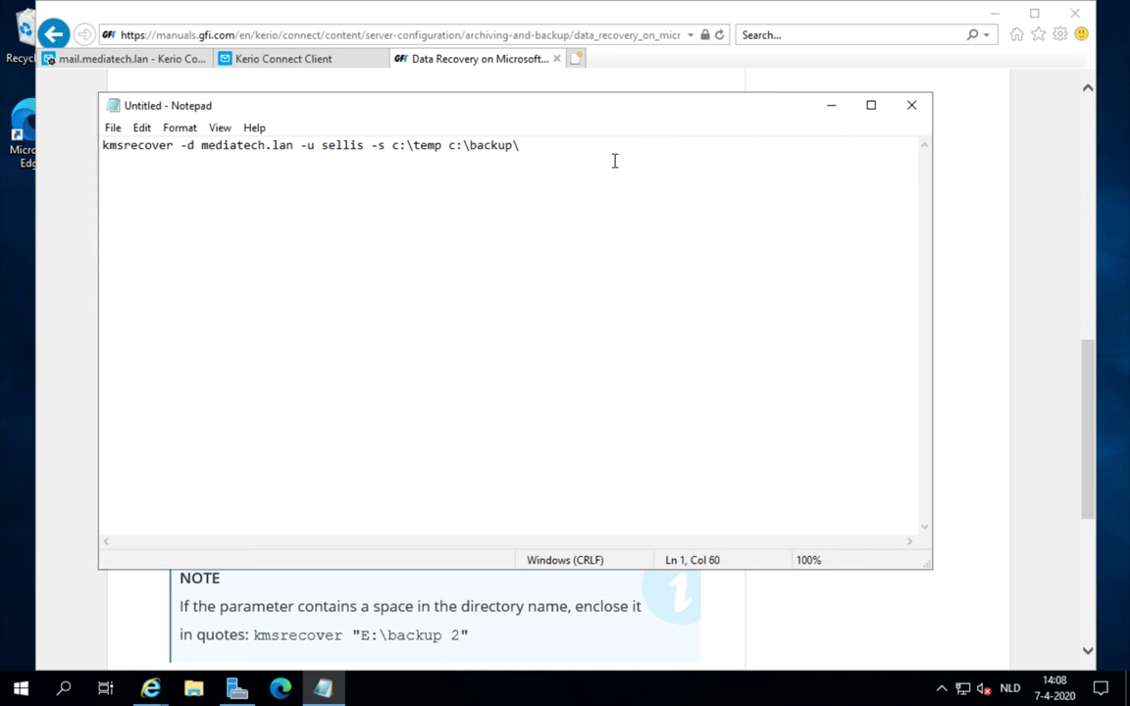
- Copy the backup archive name C20200407T120042Z.zip from the C:\backup folder
{"action": "left_click", "coordinate": [194, 690]}
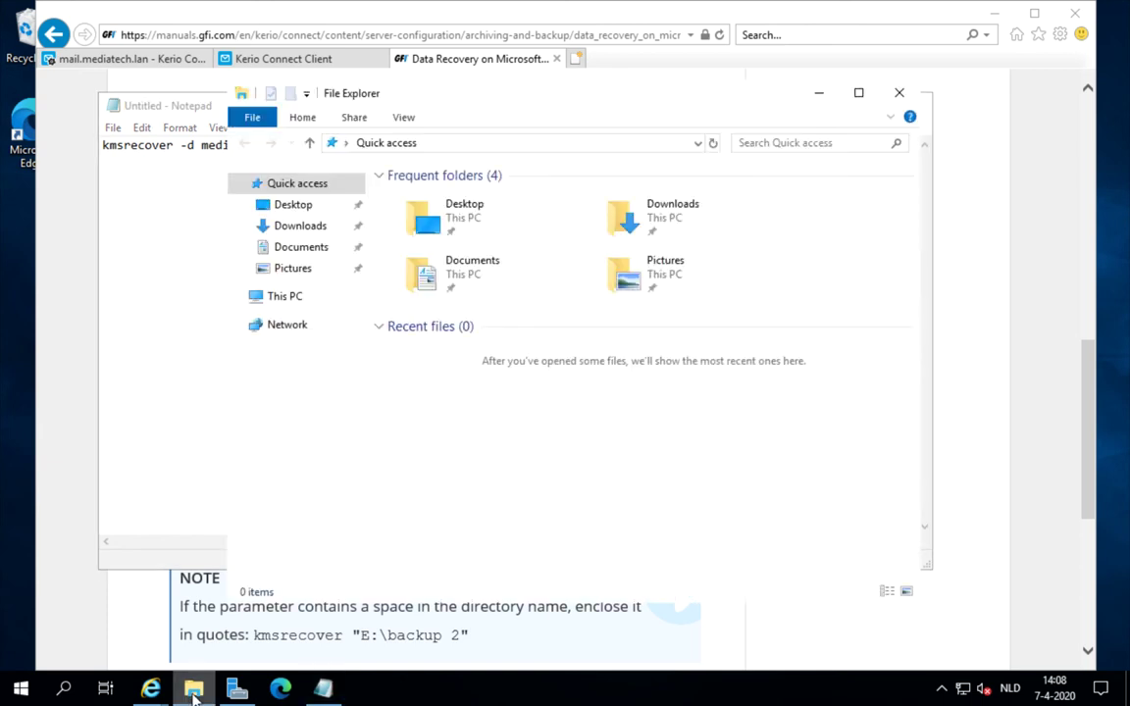
{"action": "left_click", "coordinate": [287, 300]}
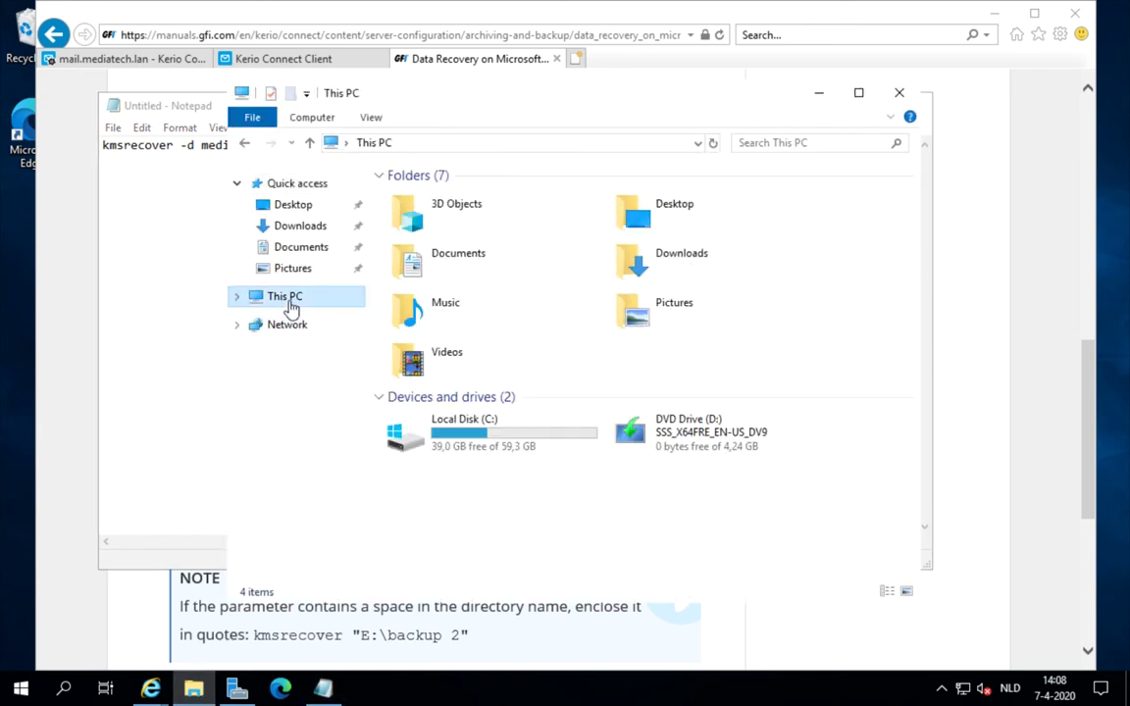
{"action": "left_click", "coordinate": [448, 438]}
{"action": "double_click", "coordinate": [448, 439]}
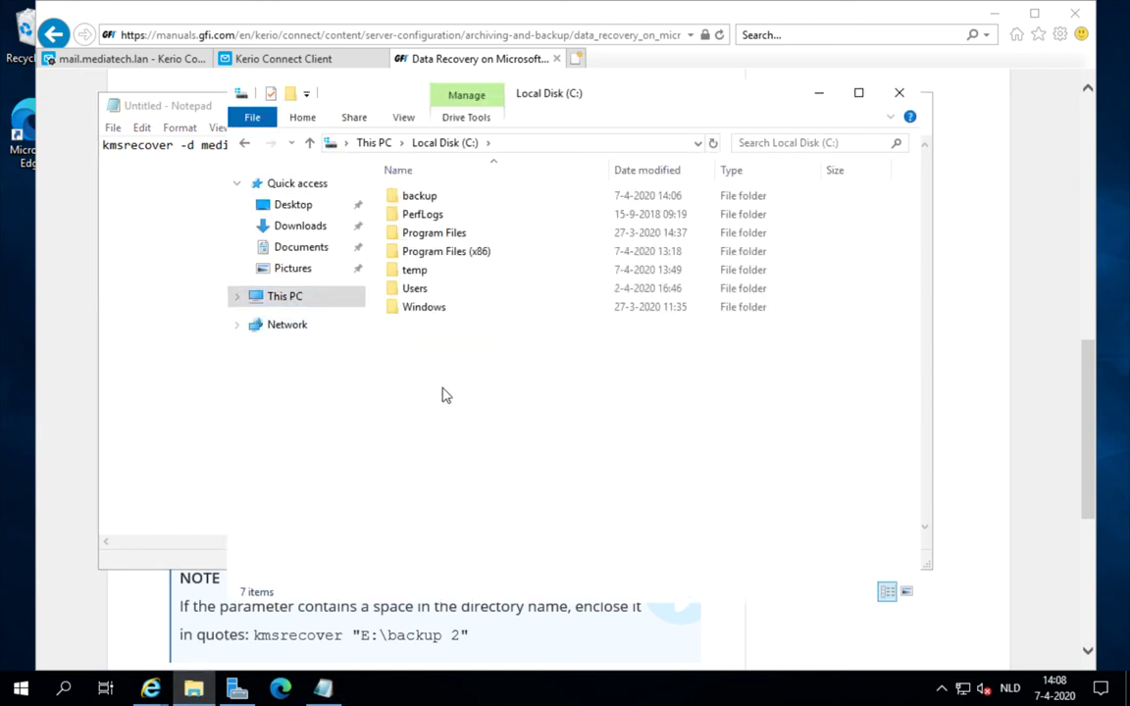
{"action": "double_click", "coordinate": [432, 196]}
{"action": "left_click", "coordinate": [467, 205]}
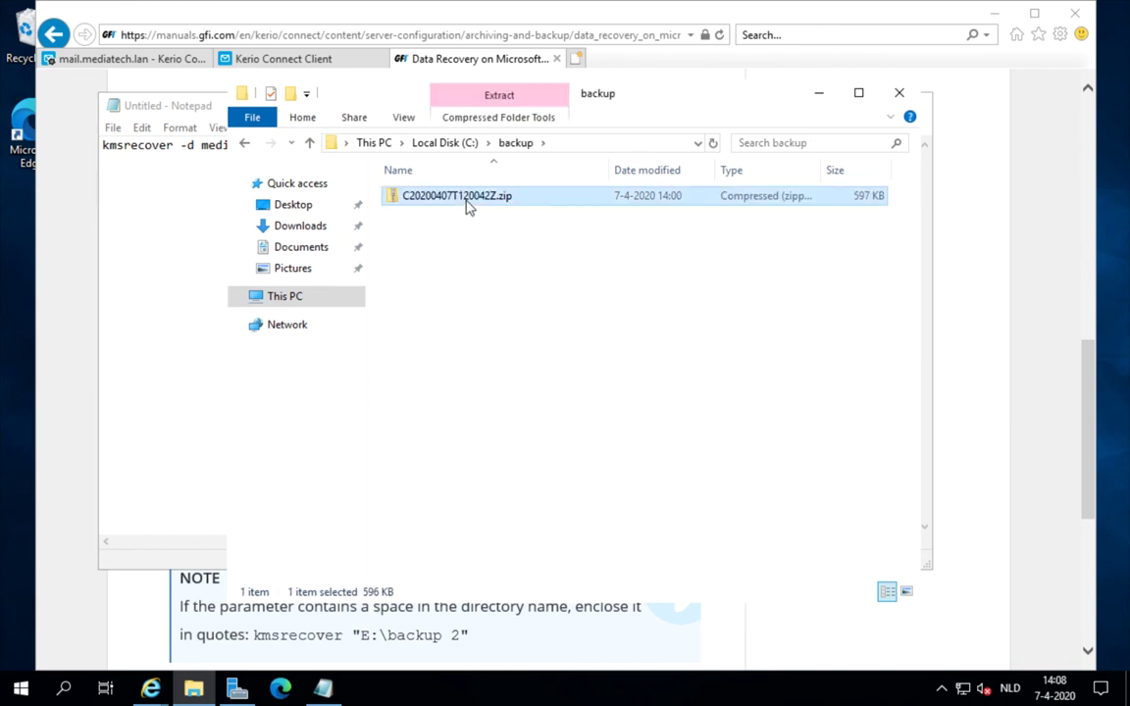
{"action": "right_click", "coordinate": [467, 205]}
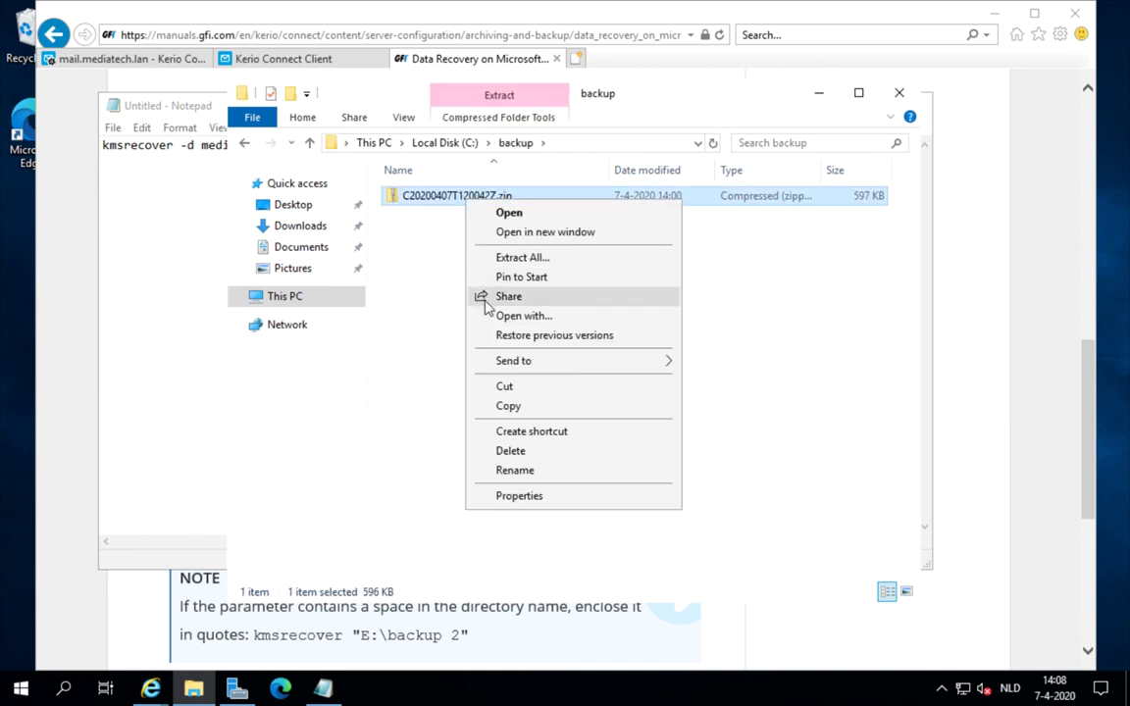
{"action": "left_click", "coordinate": [514, 470]}
{"action": "left_click", "coordinate": [515, 196]}
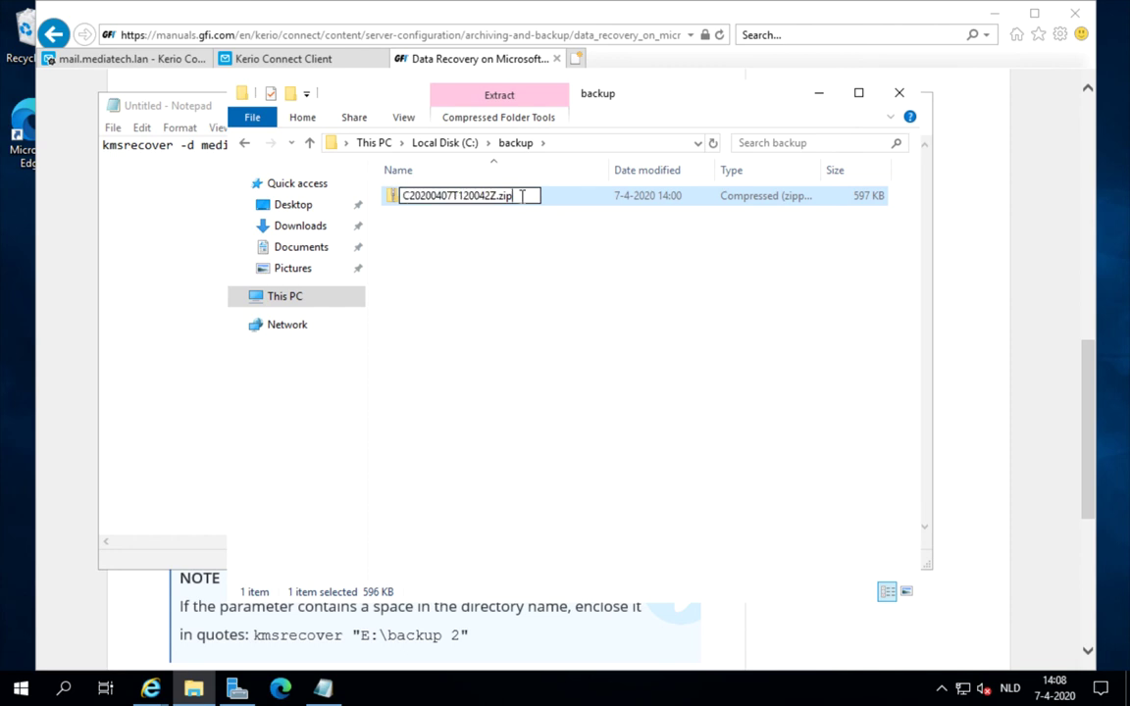
{"action": "key", "text": "ctrl+a"}
{"action": "key", "text": "ctrl+c"}
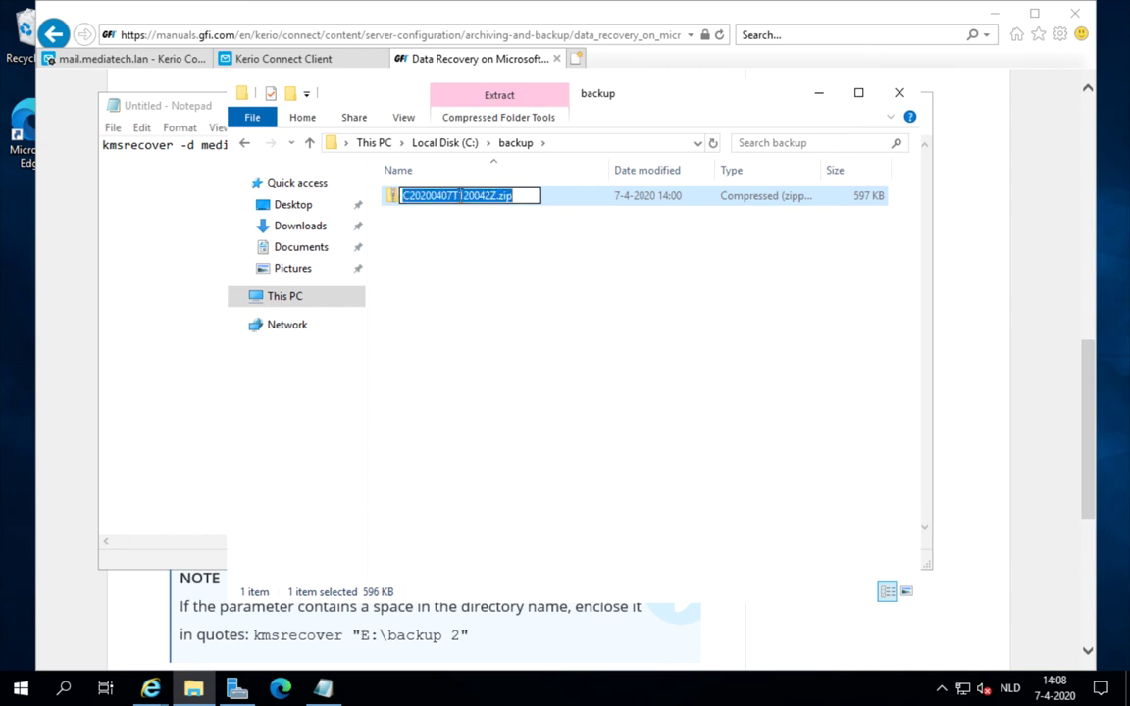
- Append C20200407T120042Z.zip after c:\backup\ in the Notepad command
{"action": "left_click", "coordinate": [899, 93]}
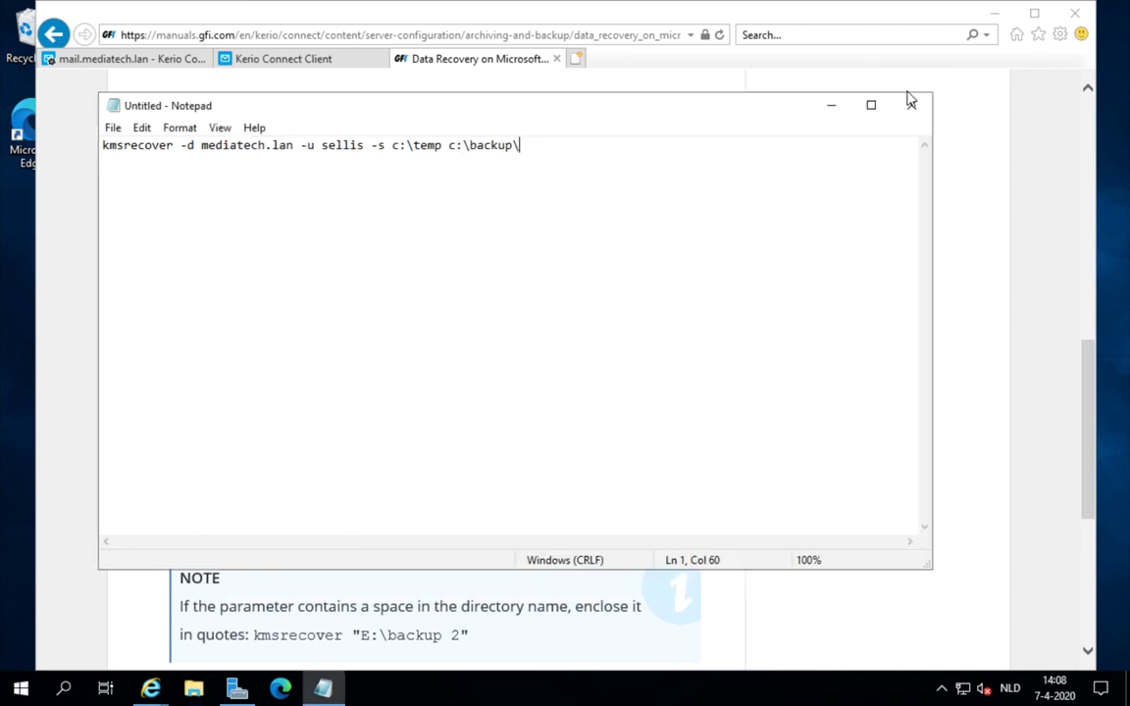
{"action": "key", "text": "ctrl+v"}
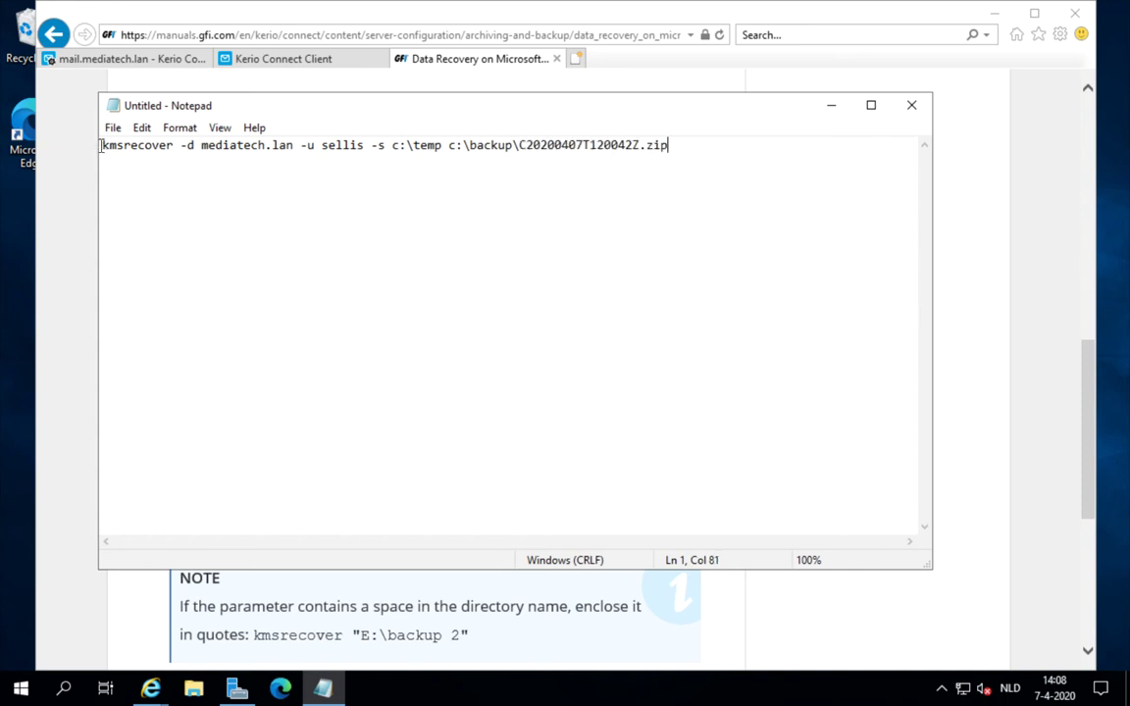
{"action": "key", "text": "Home"}
- Stop the Kerio Connect service from the Services console
{"action": "left_click", "coordinate": [21, 691]}
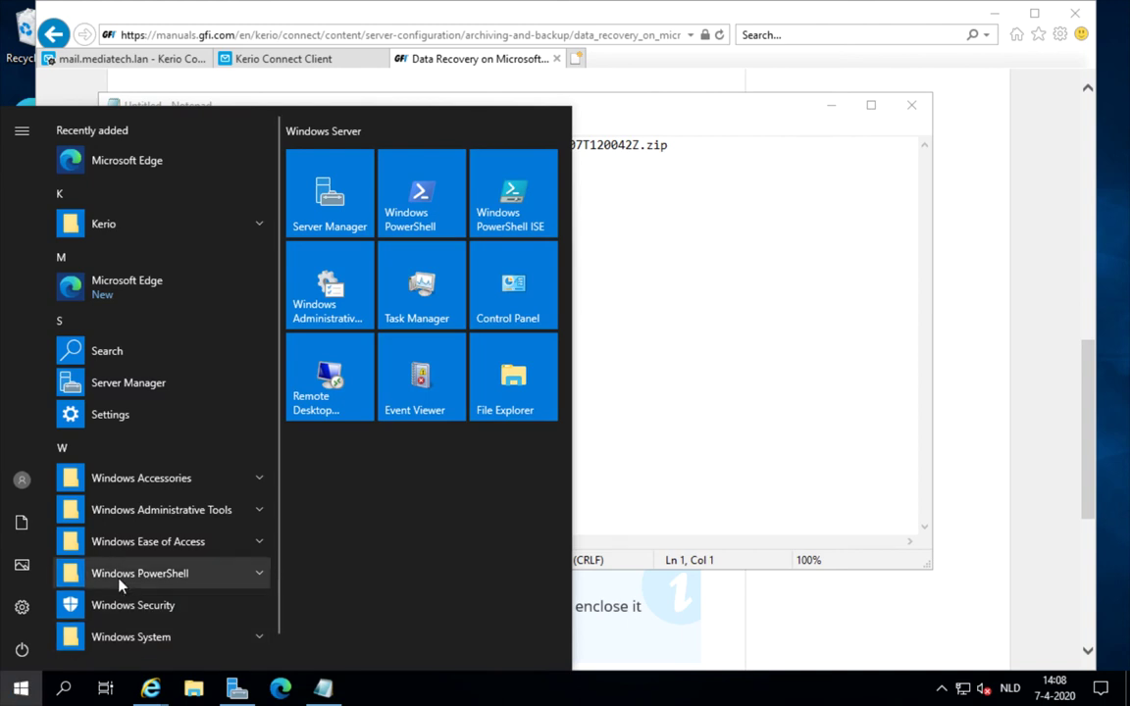
{"action": "type", "text": "serv"}
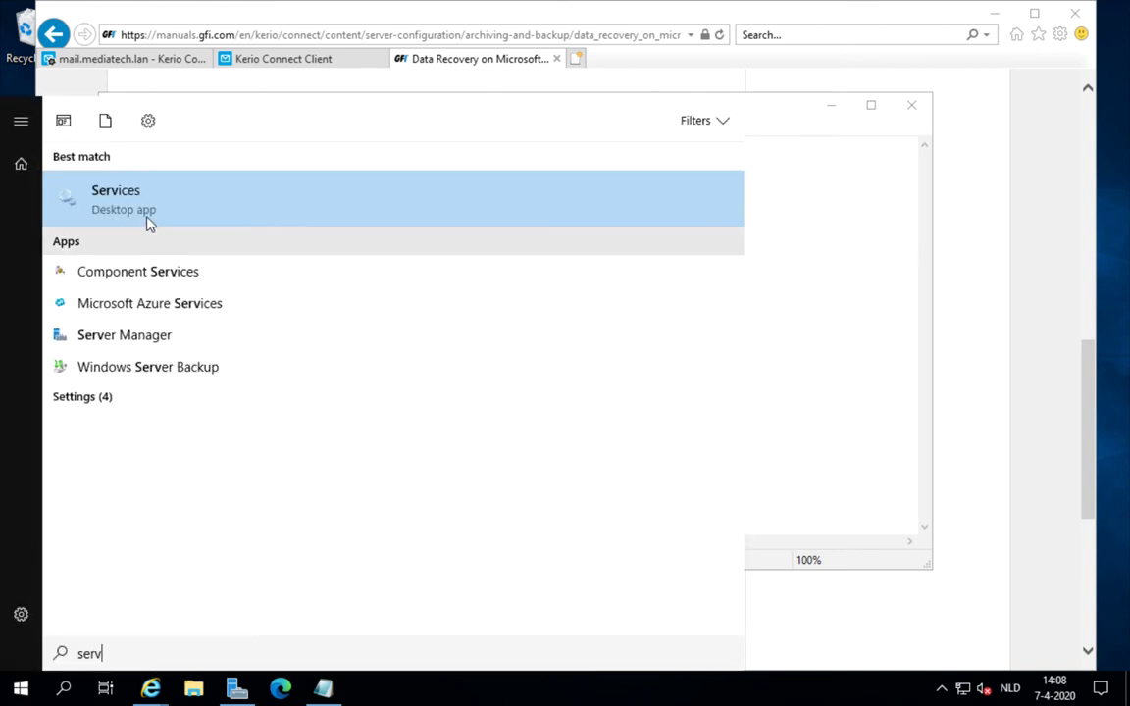
{"action": "left_click", "coordinate": [150, 203]}
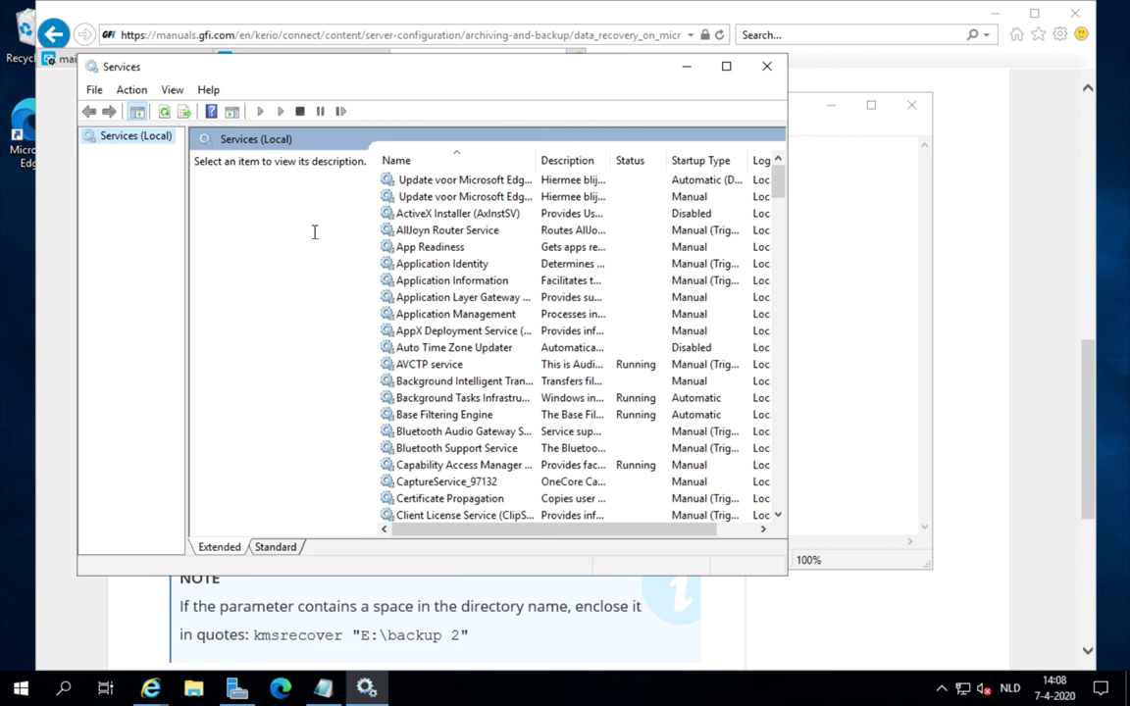
{"action": "left_click", "coordinate": [411, 265]}
{"action": "type", "text": "kerio"}
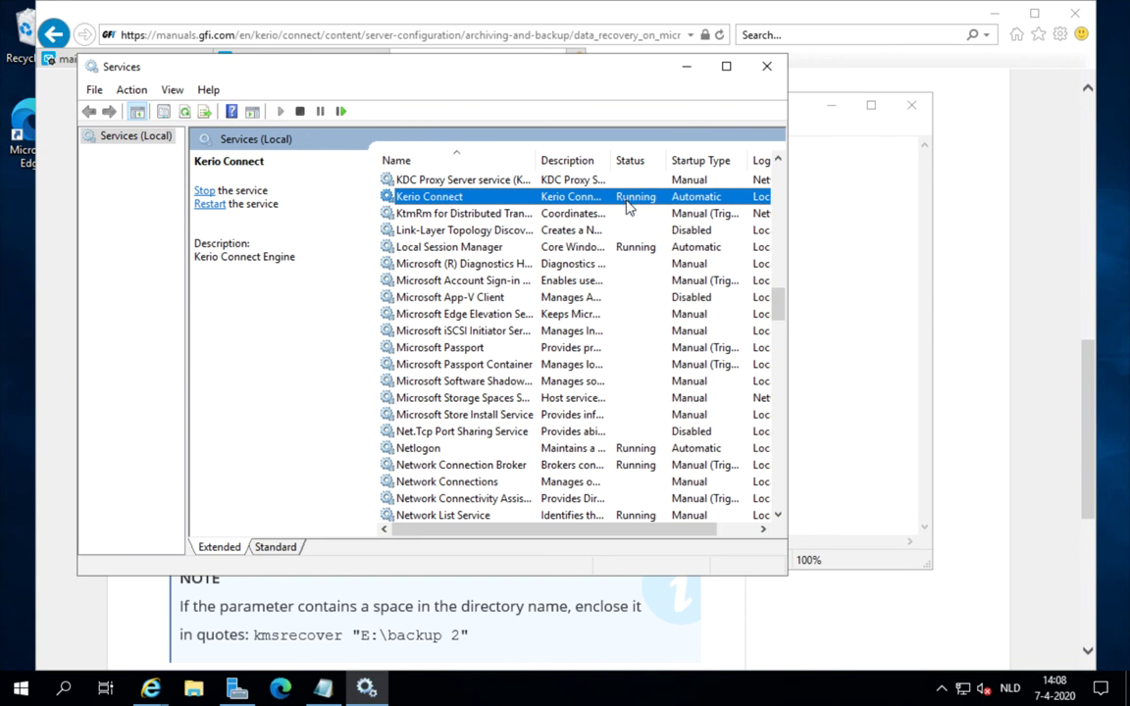
{"action": "left_click", "coordinate": [300, 111]}
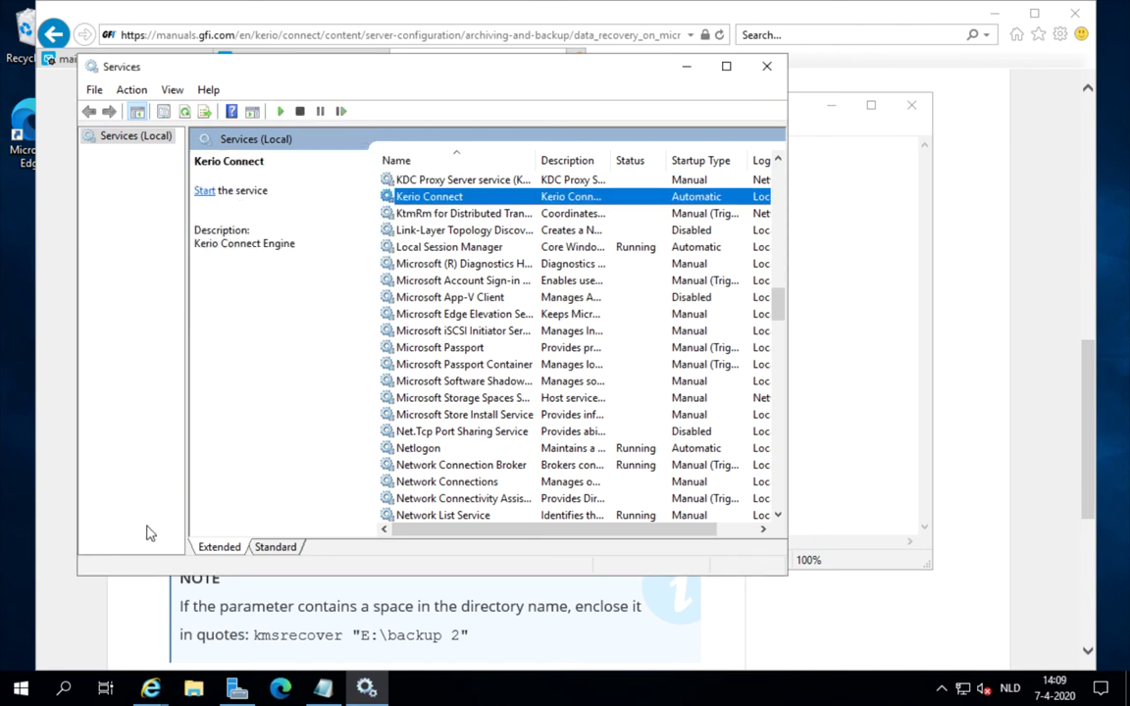
{"action": "left_click", "coordinate": [21, 688]}
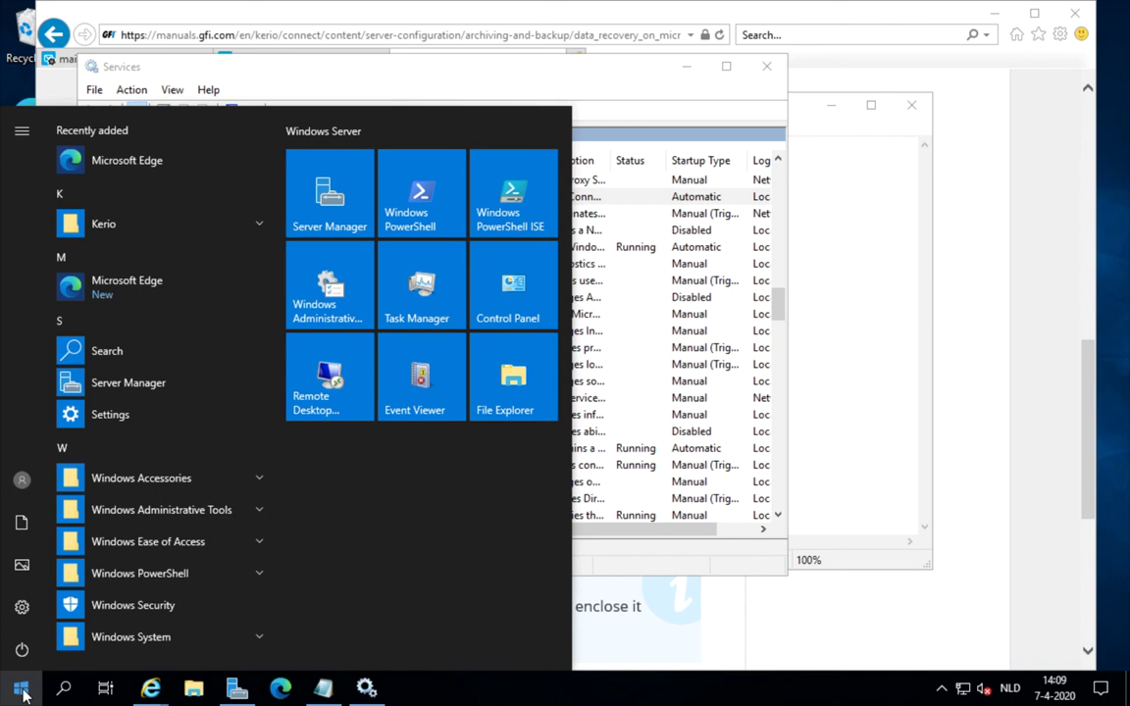
- Start an administrator Command Prompt, go to C:\Program Files, and list its contents
{"action": "type", "text": "cmd"}
{"action": "key", "text": "Return"}
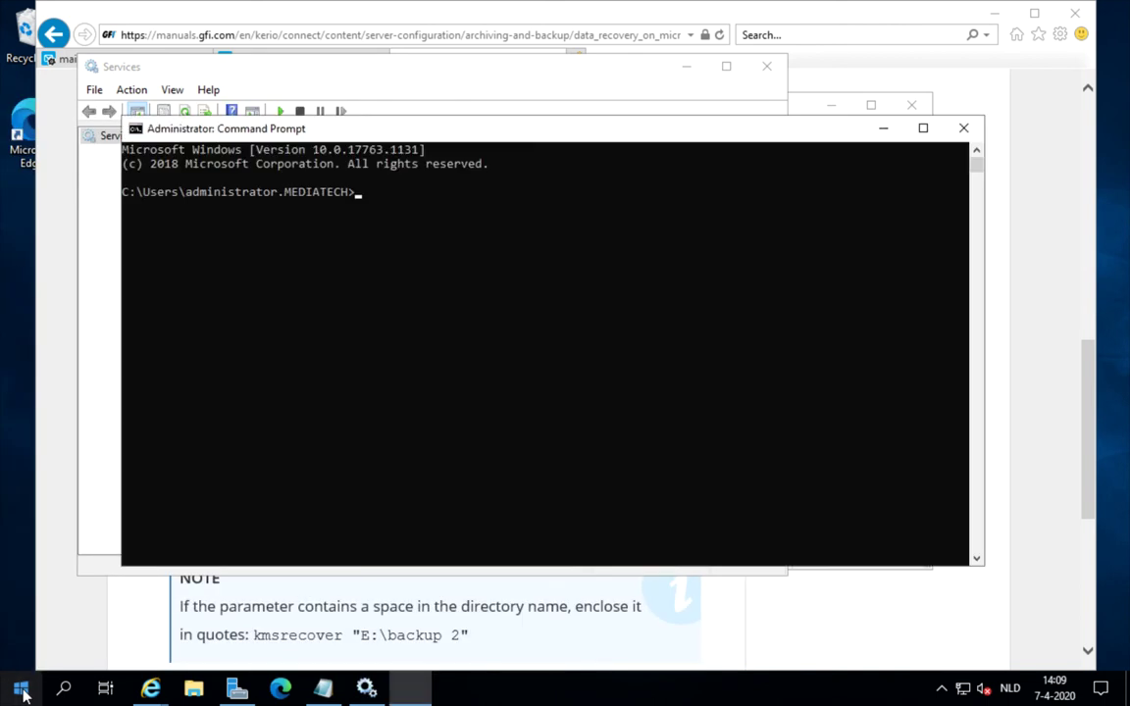
{"action": "left_click", "coordinate": [321, 447]}
{"action": "type", "text": "c"}
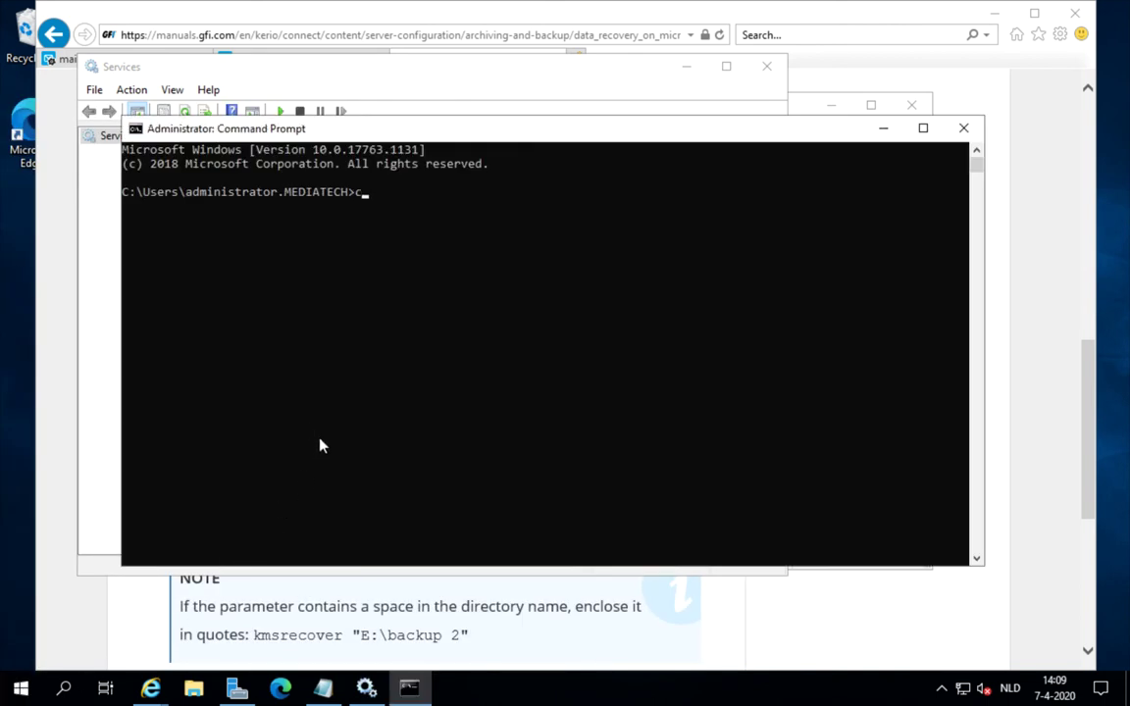
{"action": "type", "text": "d\\"}
{"action": "key", "text": "Return"}
{"action": "type", "text": "cd pr"}
{"action": "key", "text": "Tab"}
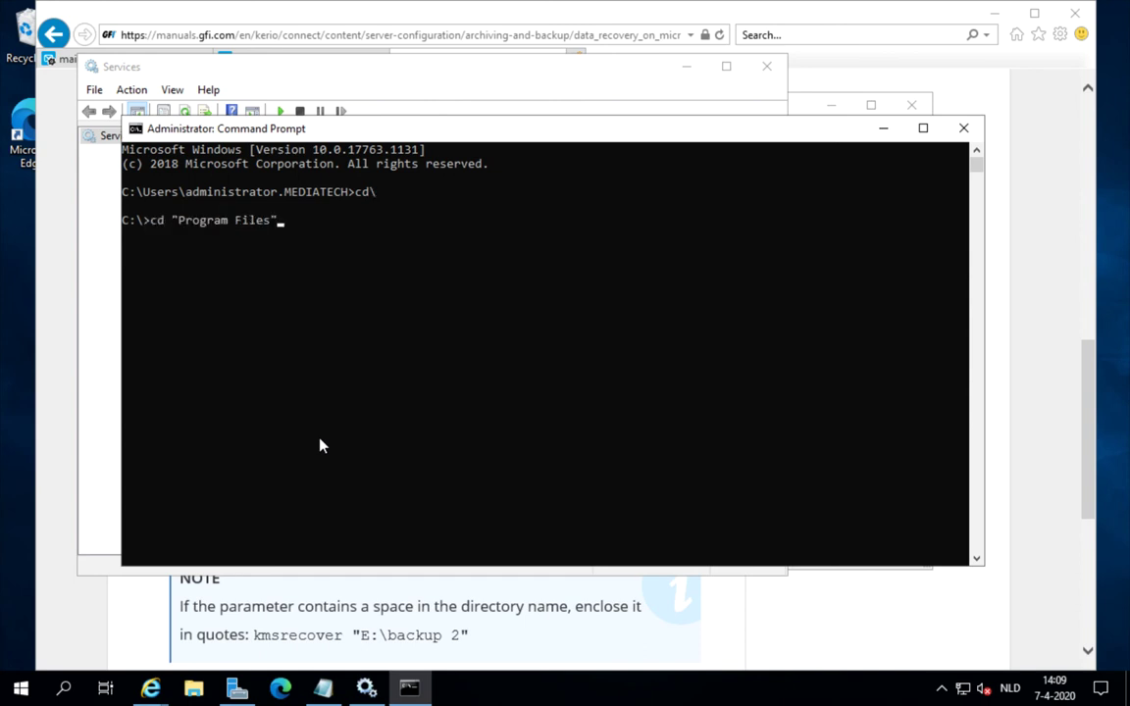
{"action": "key", "text": "Return"}
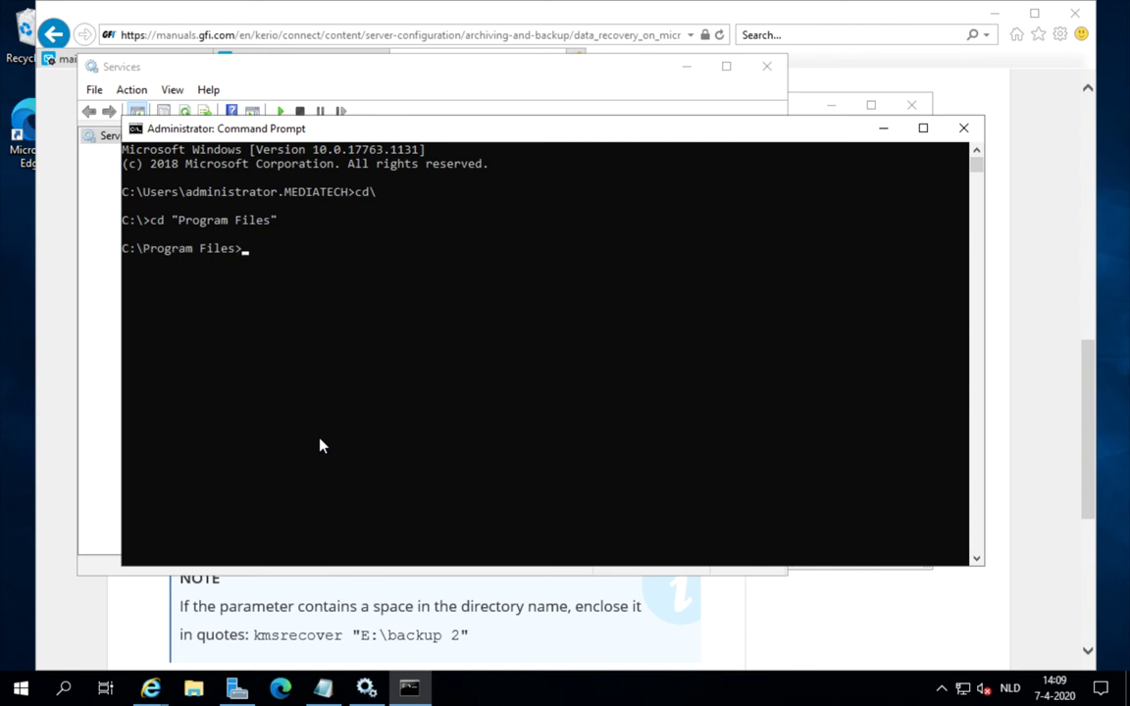
{"action": "type", "text": "dir"}
{"action": "key", "text": "Return"}
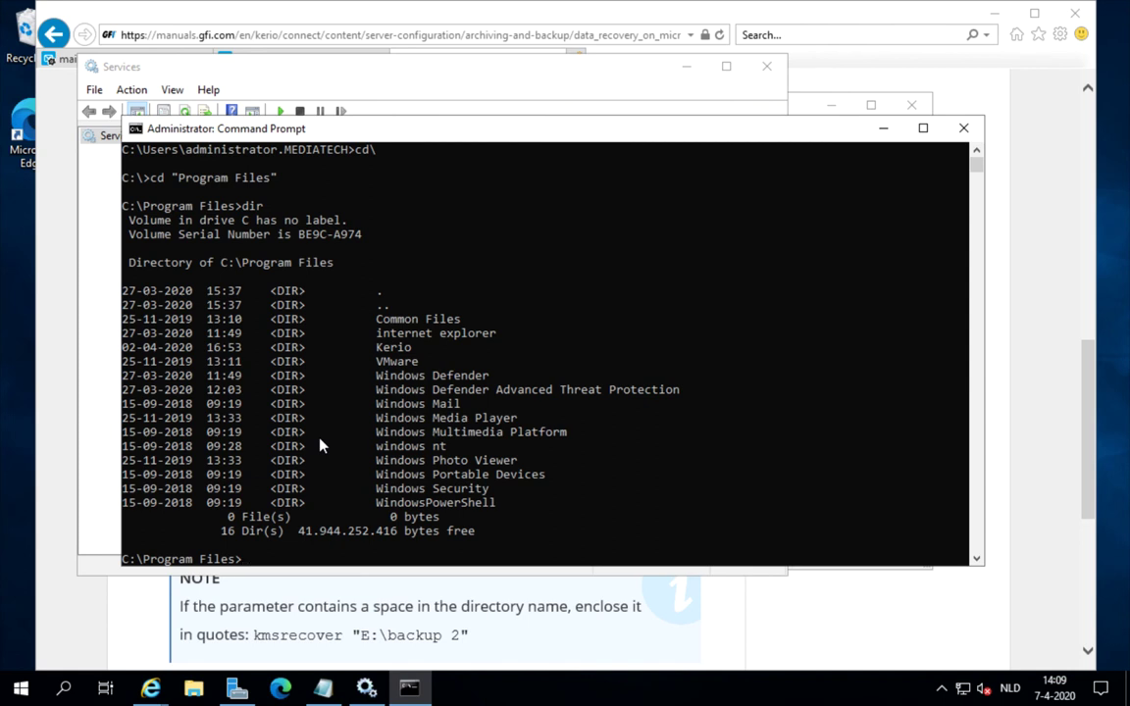
- Change into Kerio\MailServer and bring the Notepad command back to the front
{"action": "left_click_drag", "start_coordinate": [372, 346], "coordinate": [406, 355]}
{"action": "type", "text": "cd ker"}
{"action": "key", "text": "Tab"}
{"action": "key", "text": "Return"}
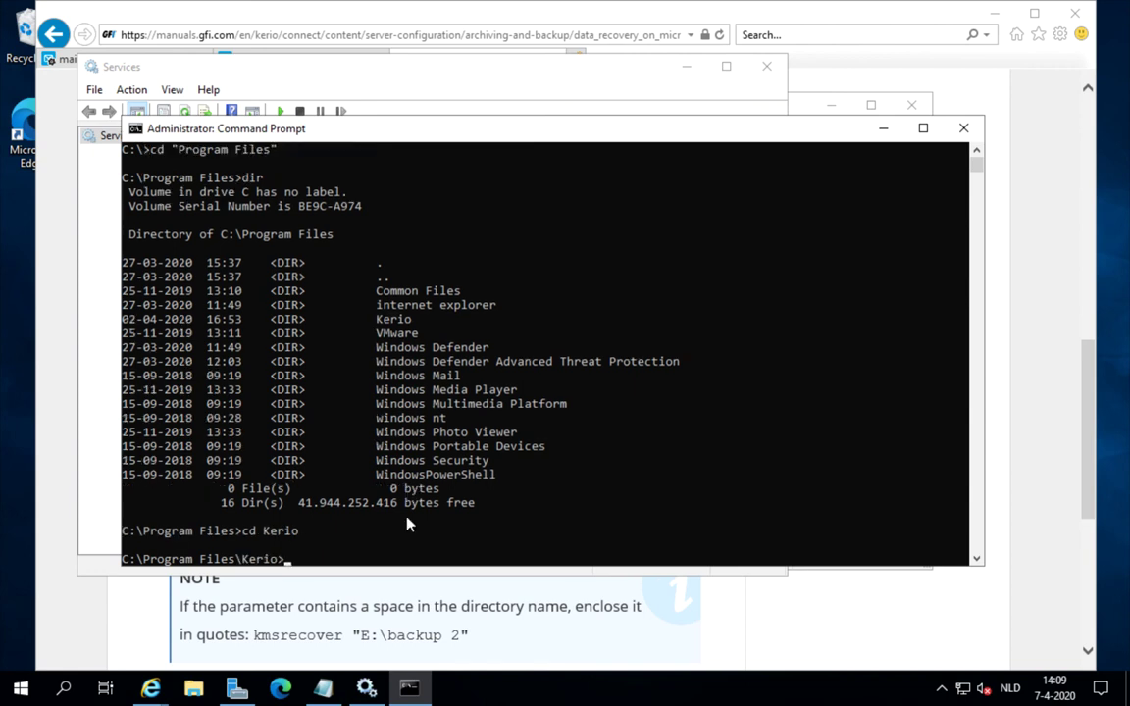
{"action": "type", "text": "dir"}
{"action": "key", "text": "Return"}
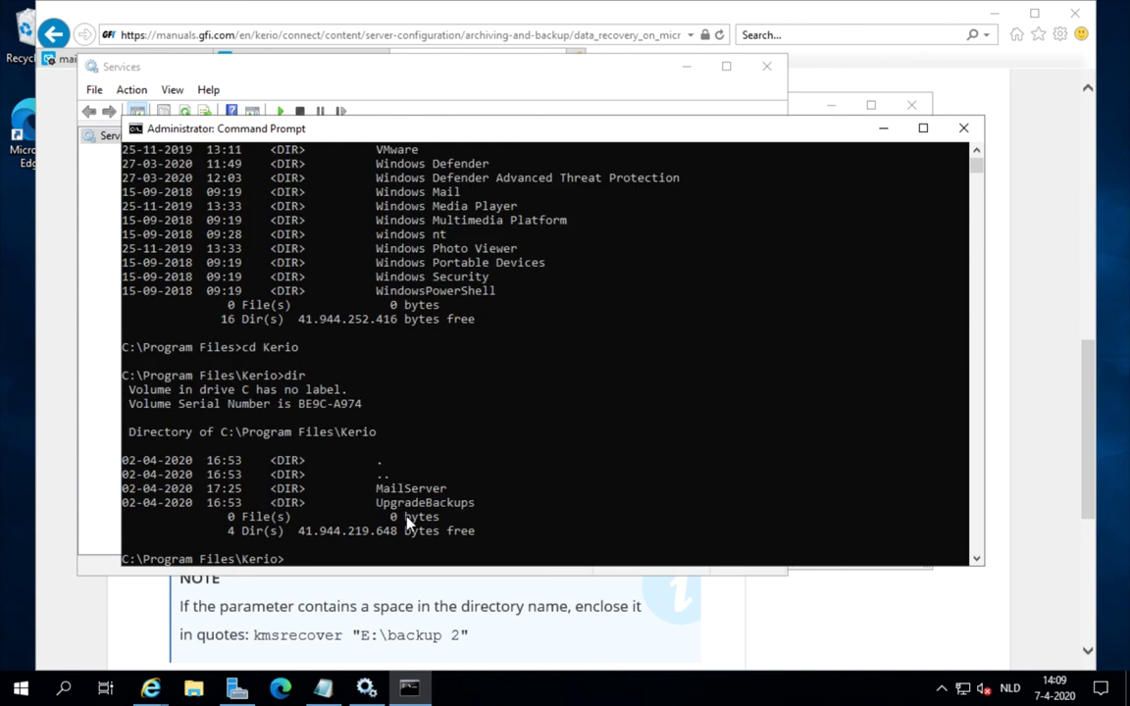
{"action": "left_click", "coordinate": [379, 488]}
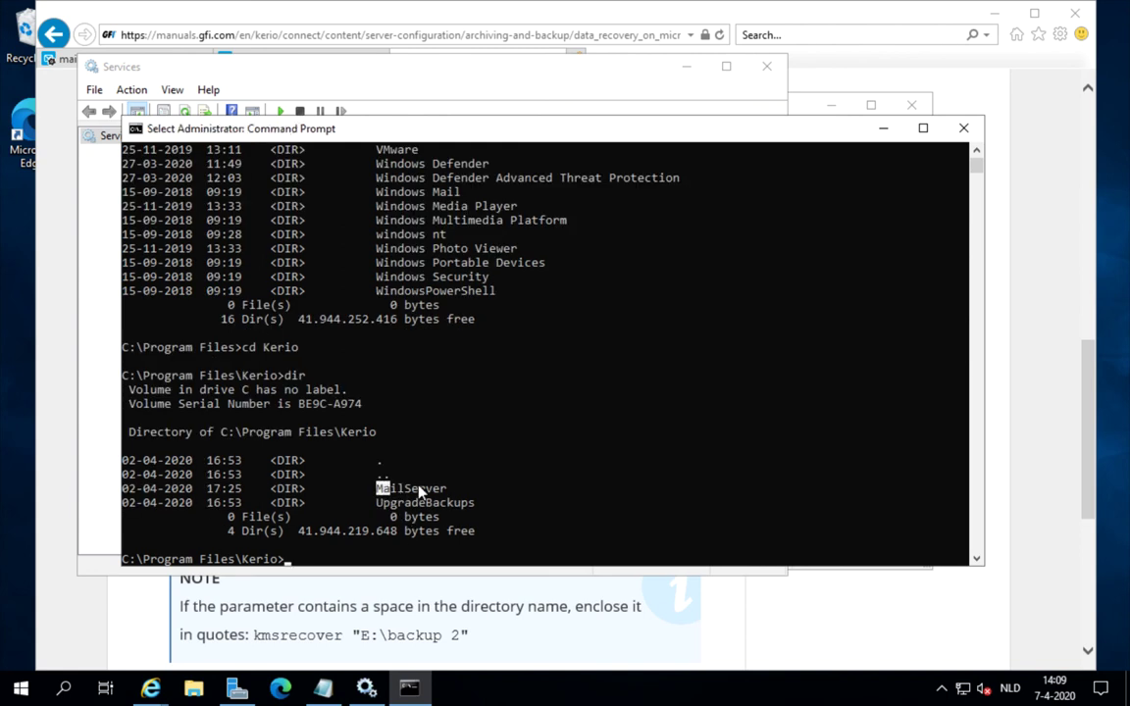
{"action": "left_click", "coordinate": [353, 559]}
{"action": "type", "text": "cd"}
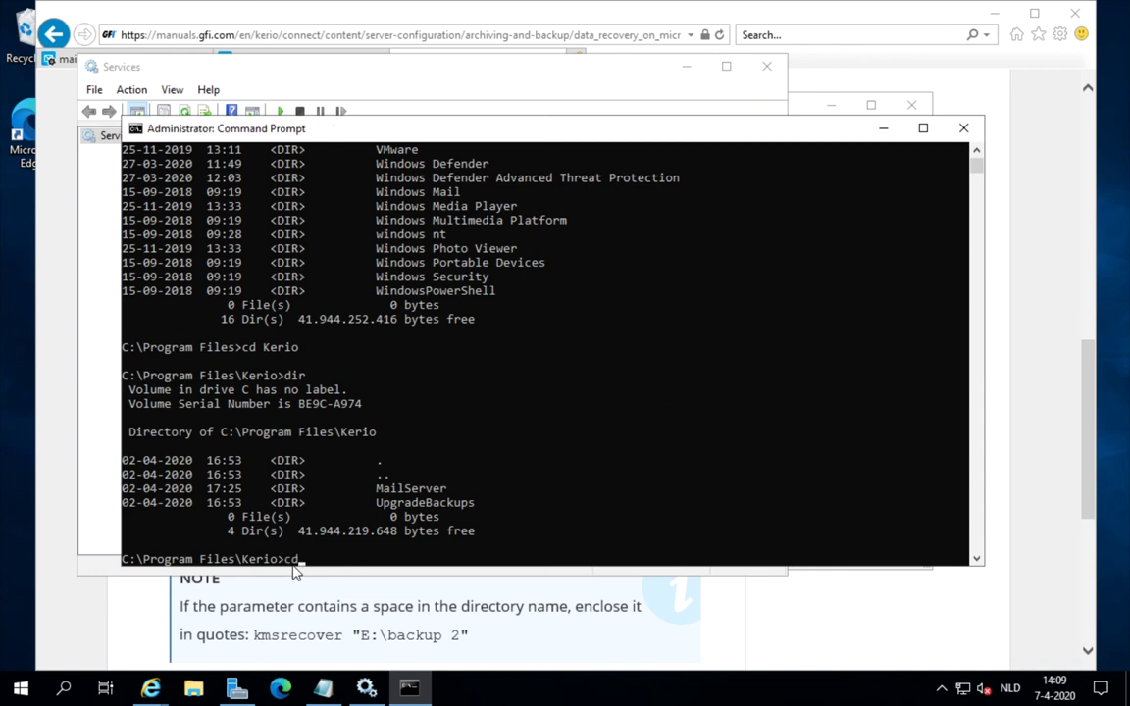
{"action": "type", "text": " mail"}
{"action": "key", "text": "Tab"}
{"action": "key", "text": "Return"}
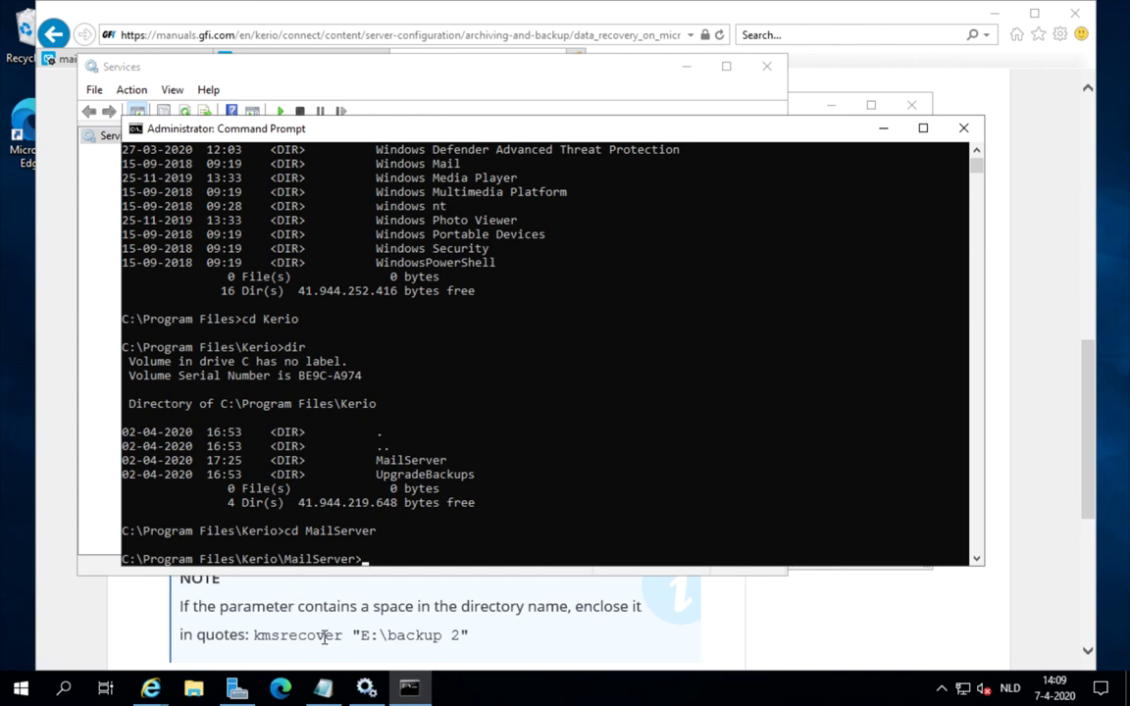
{"action": "left_click", "coordinate": [323, 688]}
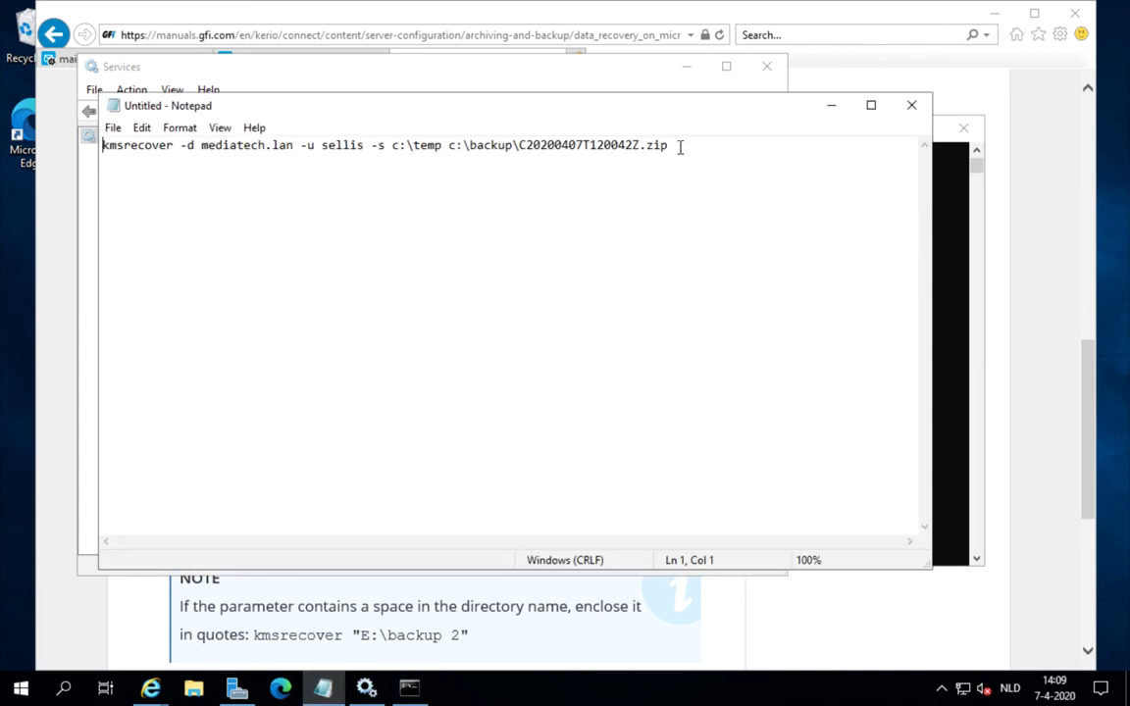
- Copy the full kmsrecover command ending in C20200407T120042Z.zip and minimize Notepad
{"action": "left_click_drag", "start_coordinate": [678, 147], "coordinate": [81, 144]}
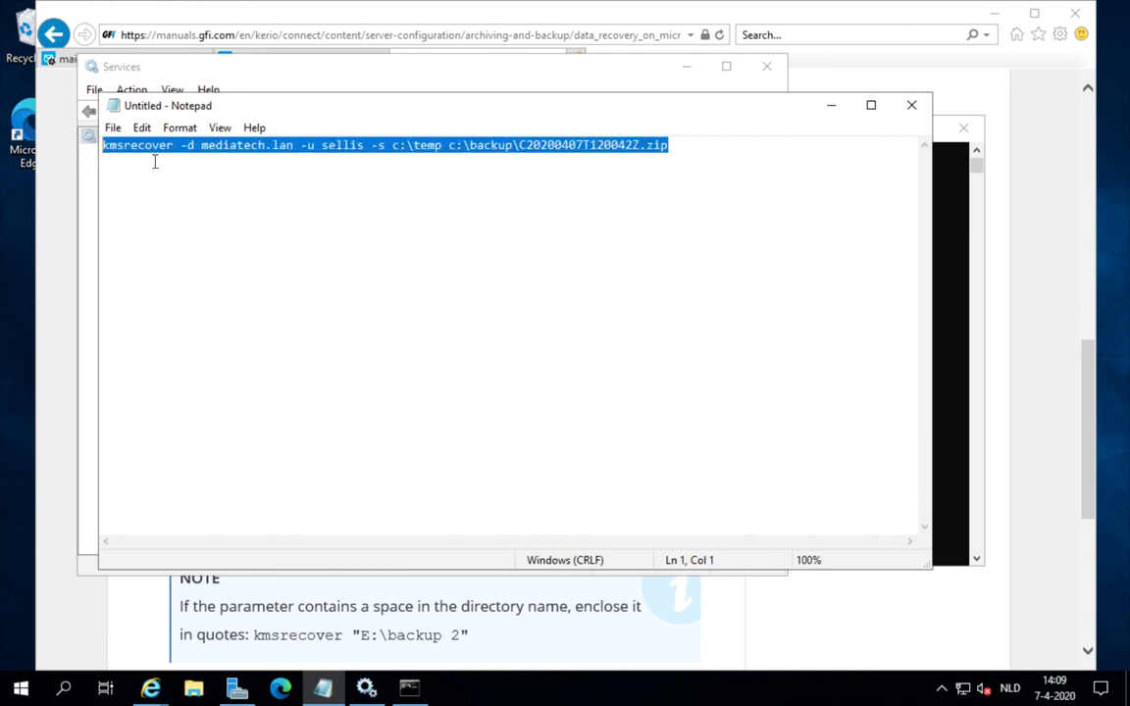
{"action": "left_click", "coordinate": [144, 129]}
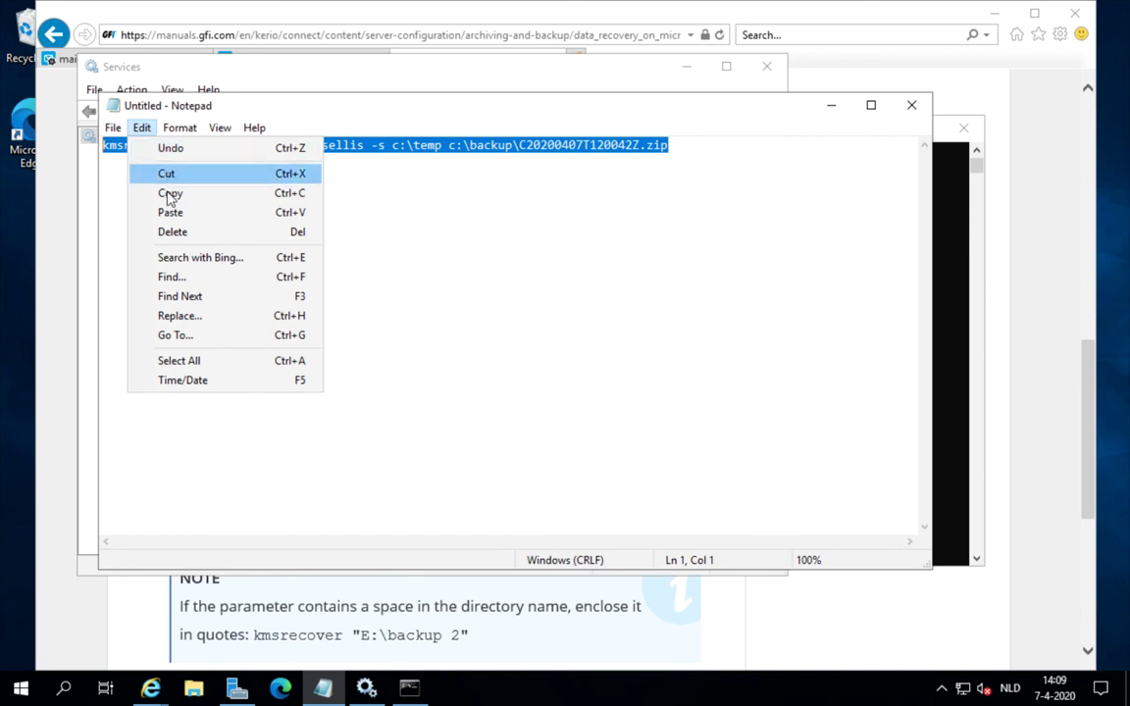
{"action": "left_click", "coordinate": [169, 193]}
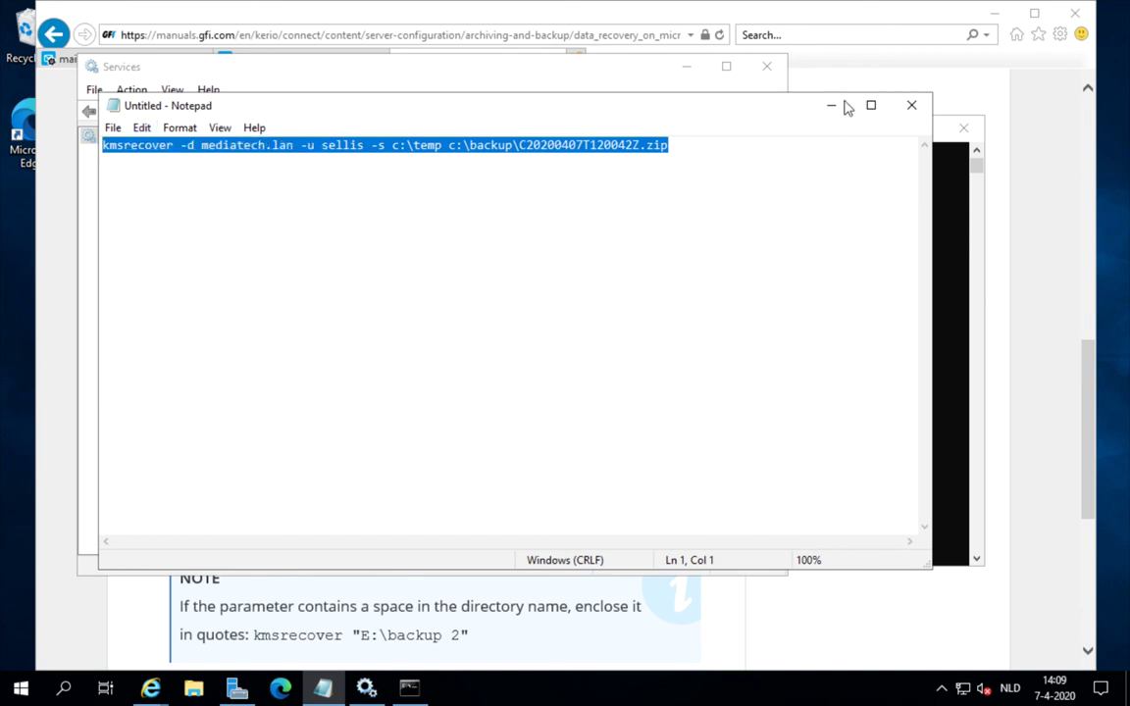
{"action": "left_click", "coordinate": [830, 105]}
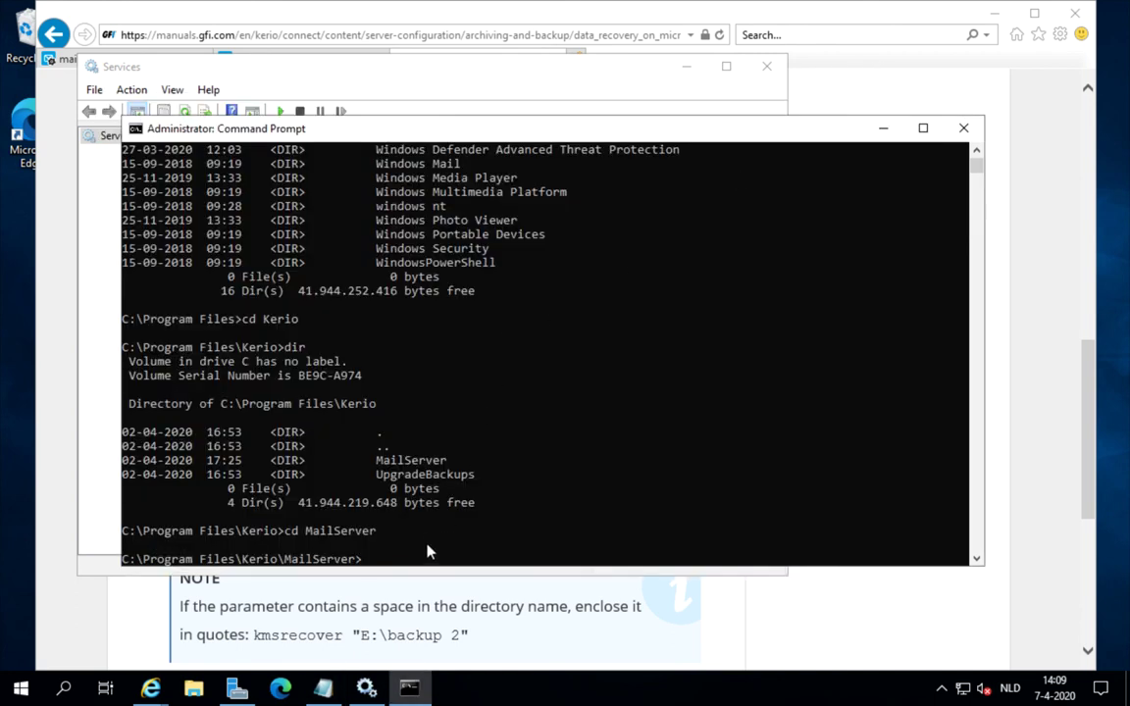
- Paste and run the kmsrecover command in the console, answering y to continue
{"action": "left_click", "coordinate": [136, 128]}
{"action": "mouse_move", "coordinate": [175, 280]}
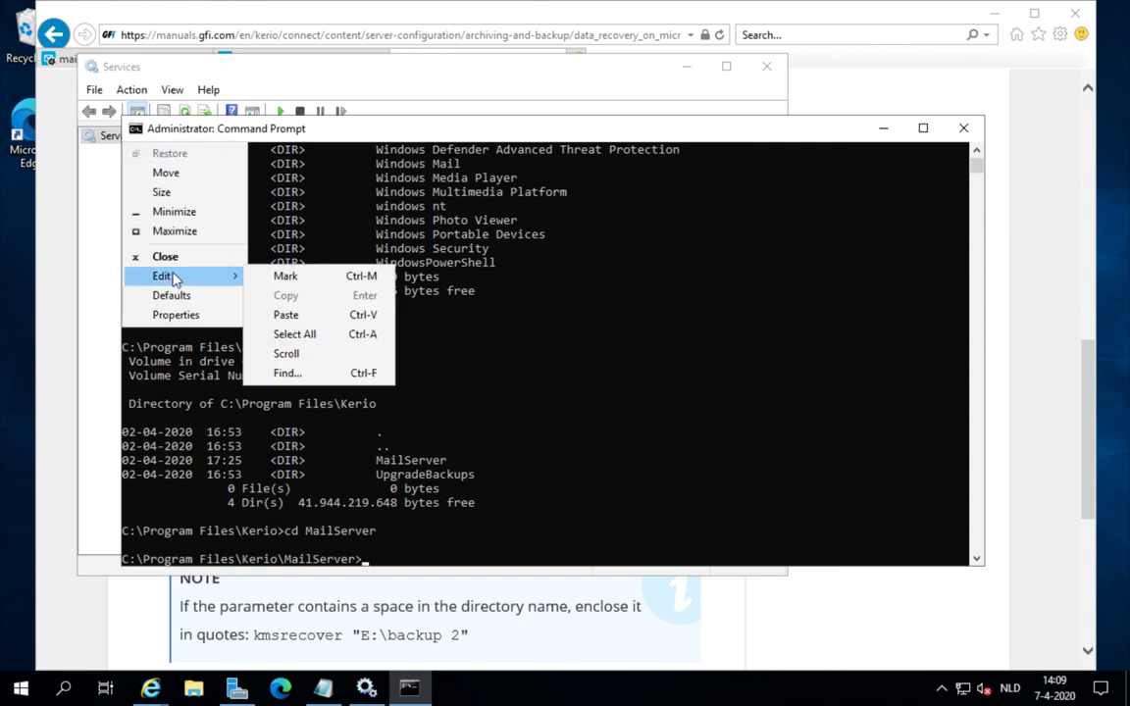
{"action": "left_click", "coordinate": [288, 315]}
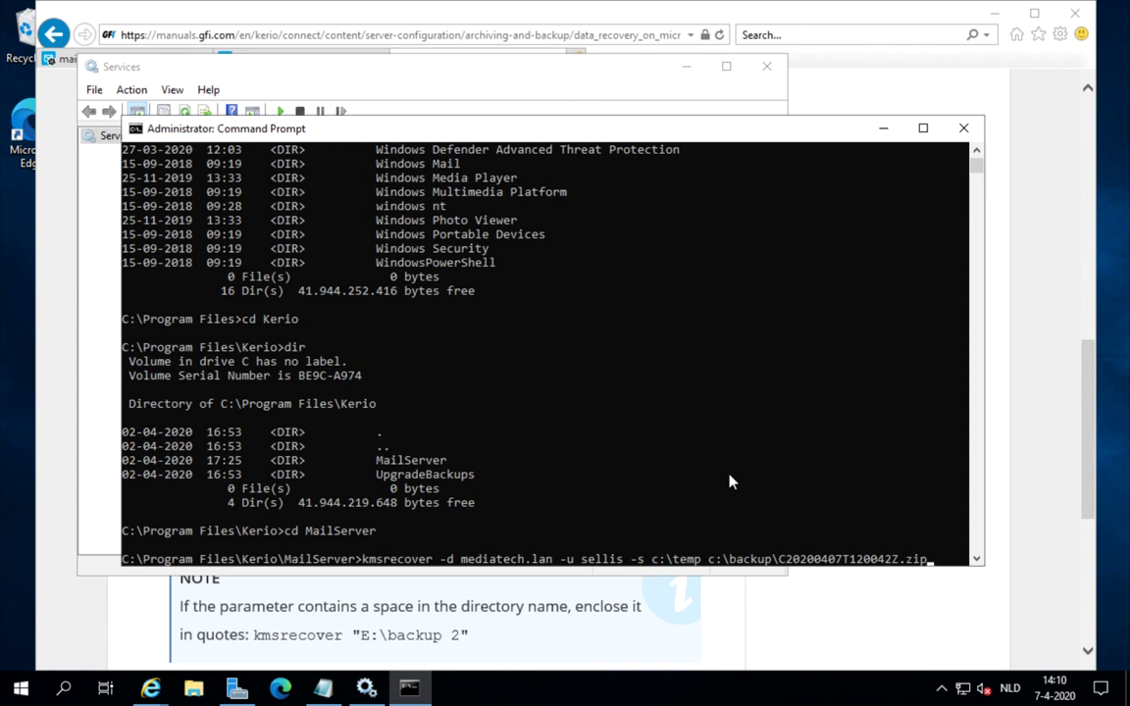
{"action": "key", "text": "Return"}
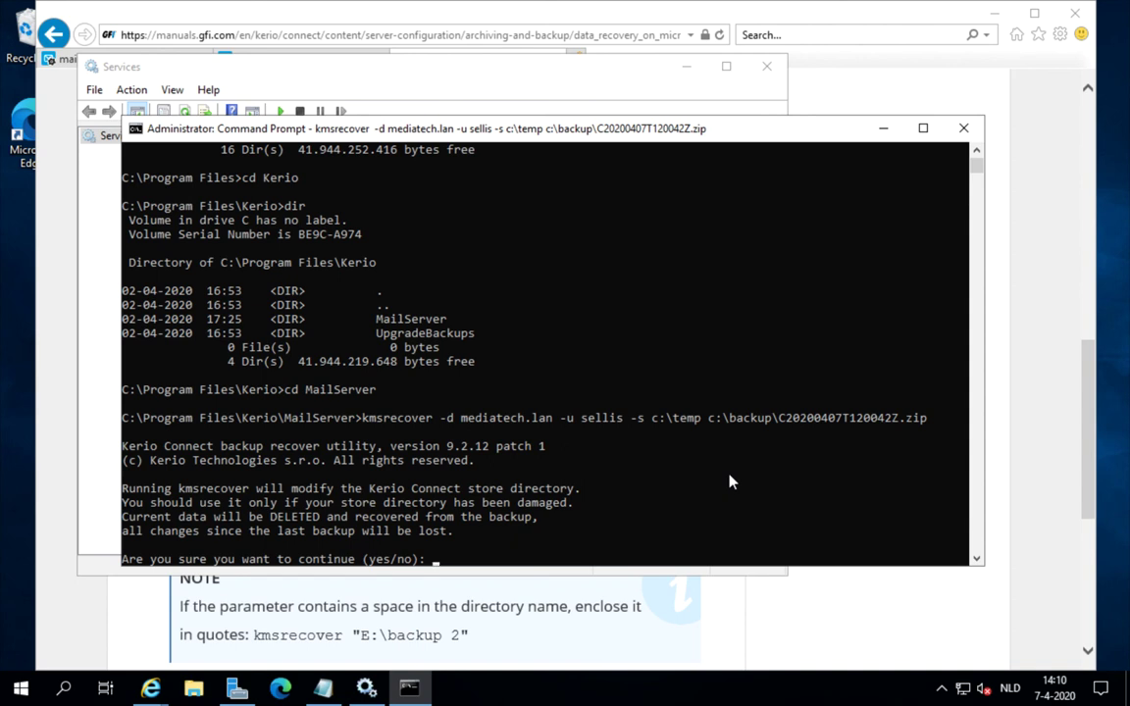
{"action": "type", "text": "y"}
{"action": "key", "text": "Return"}
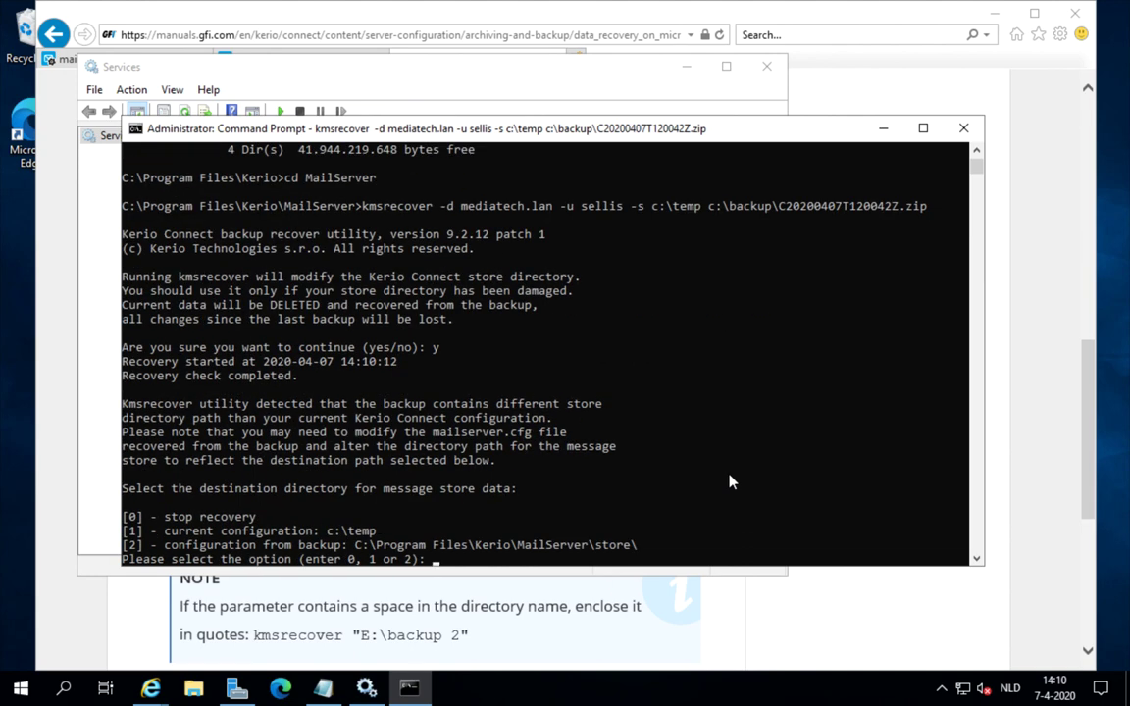